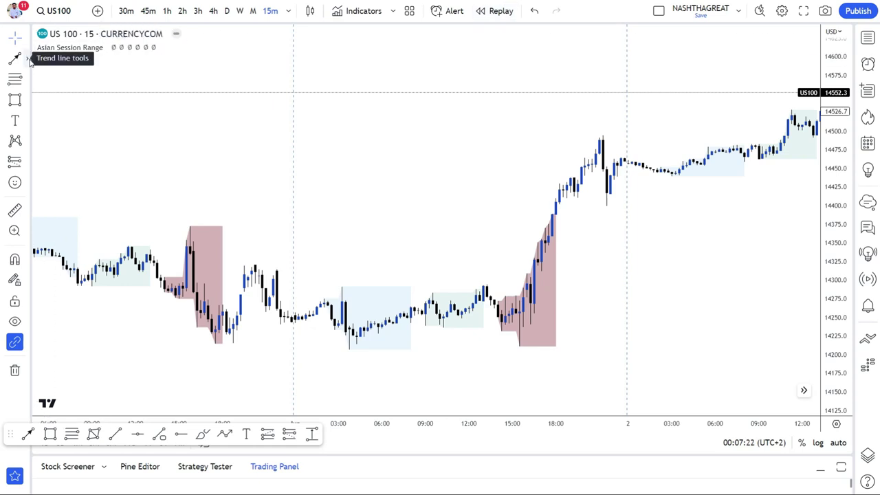
# Start bar replay on the US100 15-minute chart from 1 June 13:15 and frame the replay bars
pyautogui.click(496, 11)
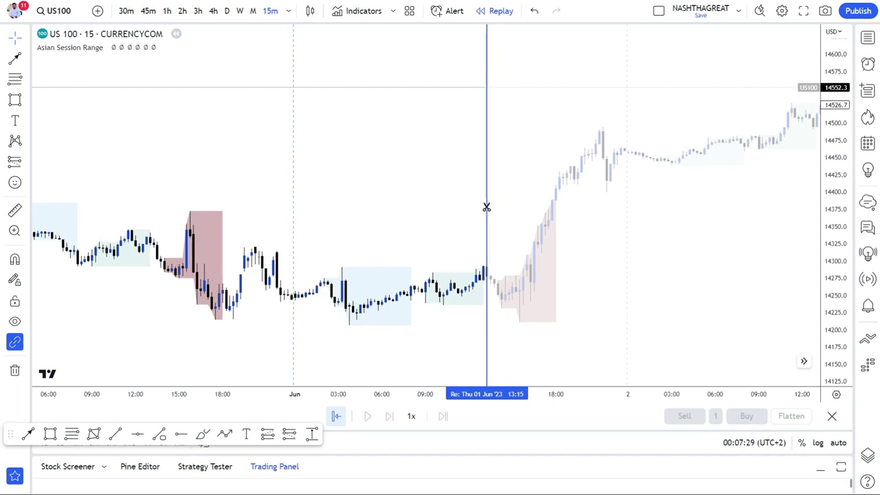
pyautogui.click(485, 207)
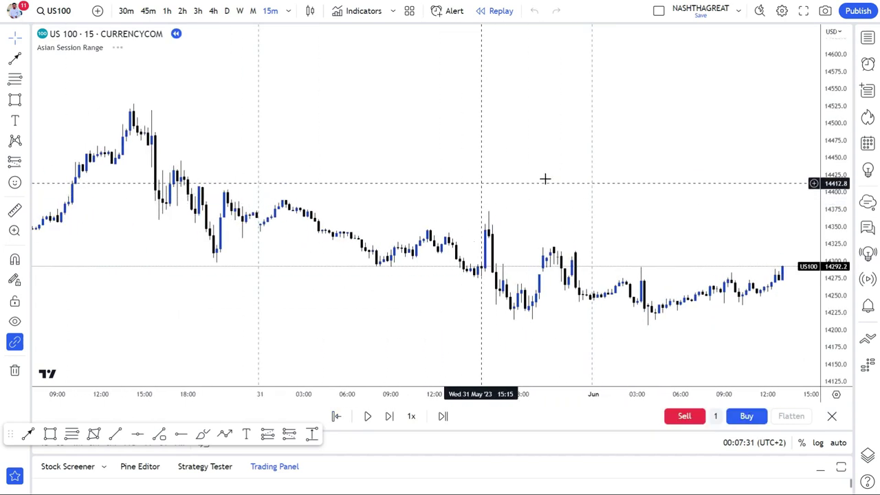
pyautogui.moveTo(573, 183); pyautogui.dragTo(377, 161)
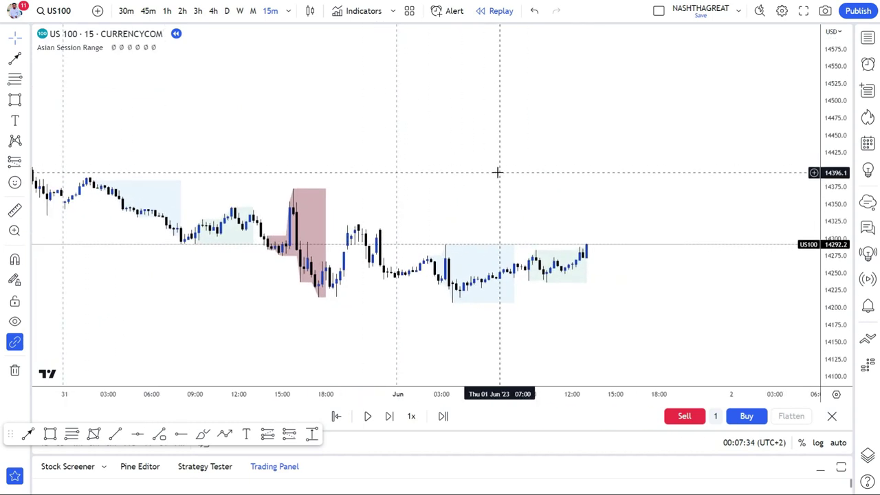
pyautogui.scroll(2, 497, 173)
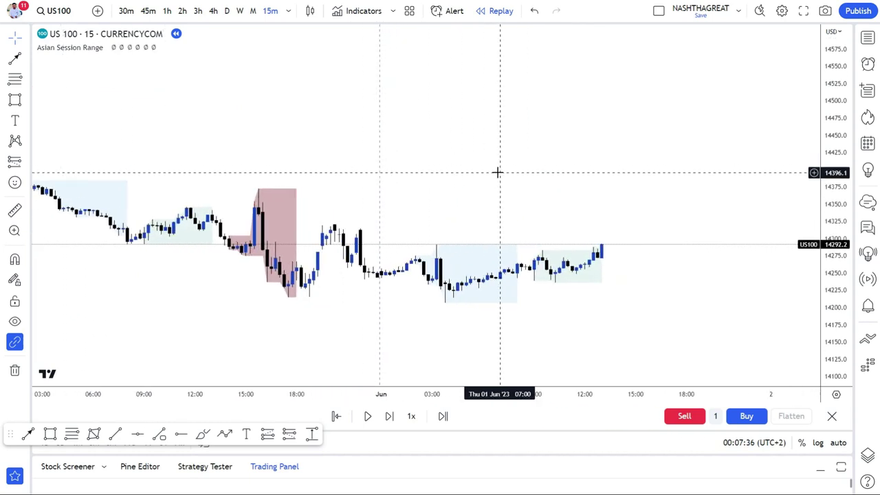
pyautogui.moveTo(412, 359)
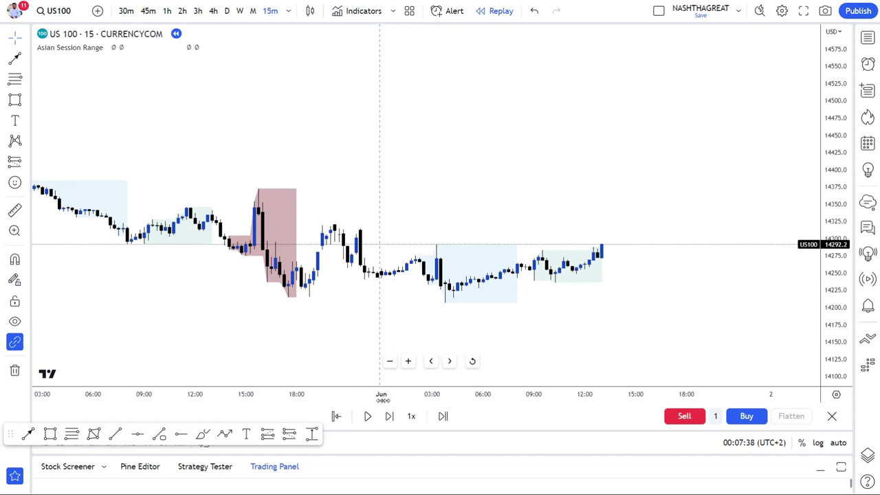
pyautogui.click(546, 320)
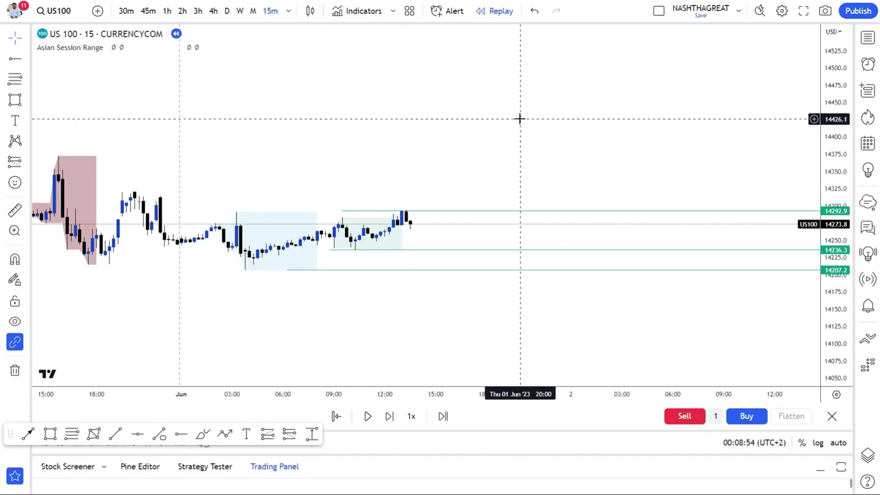
# Switch the replay chart to 1-minute candles and enlarge them on the price scale
pyautogui.click(289, 13)
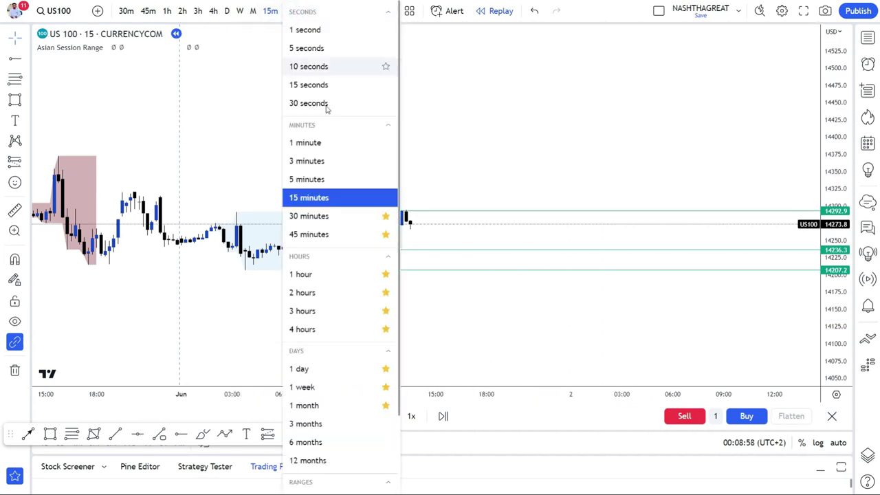
pyautogui.click(313, 143)
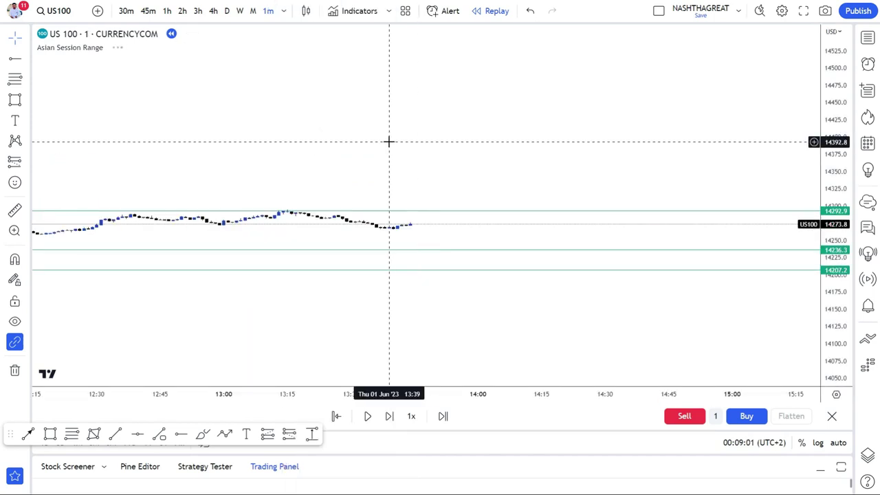
pyautogui.moveTo(837, 167); pyautogui.dragTo(837, 141)
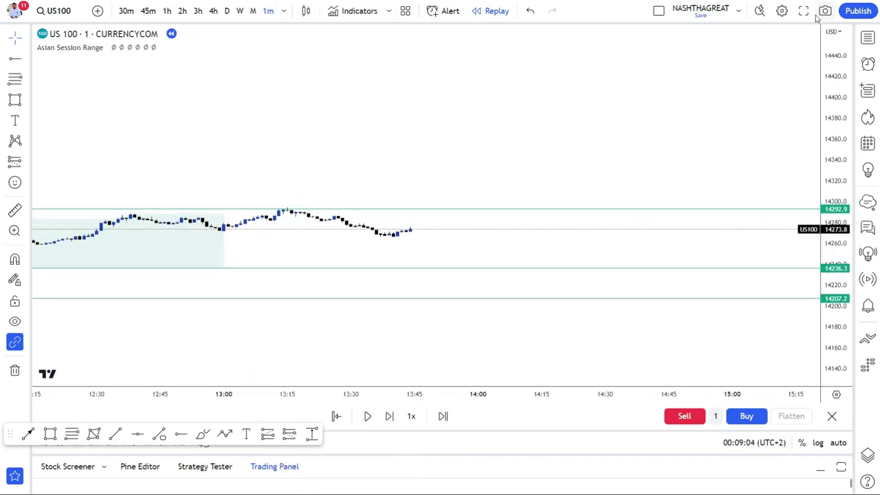
pyautogui.scroll(-3, 522, 134)
pyautogui.scroll(-2, 522, 134)
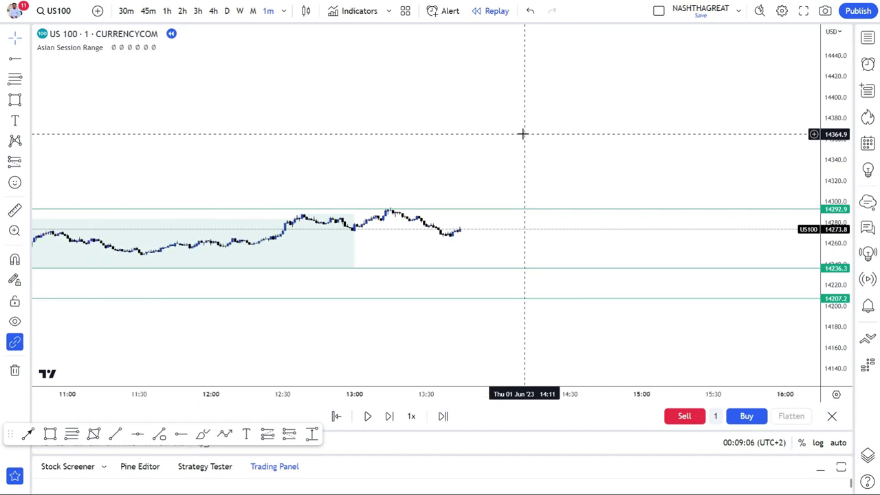
# Stretch the price scale and pan back to frame the morning session candles
pyautogui.moveTo(823, 189); pyautogui.dragTo(828, 165)
pyautogui.scroll(-2, 434, 131)
pyautogui.moveTo(337, 143); pyautogui.dragTo(653, 82)
pyautogui.scroll(-3, 662, 119)
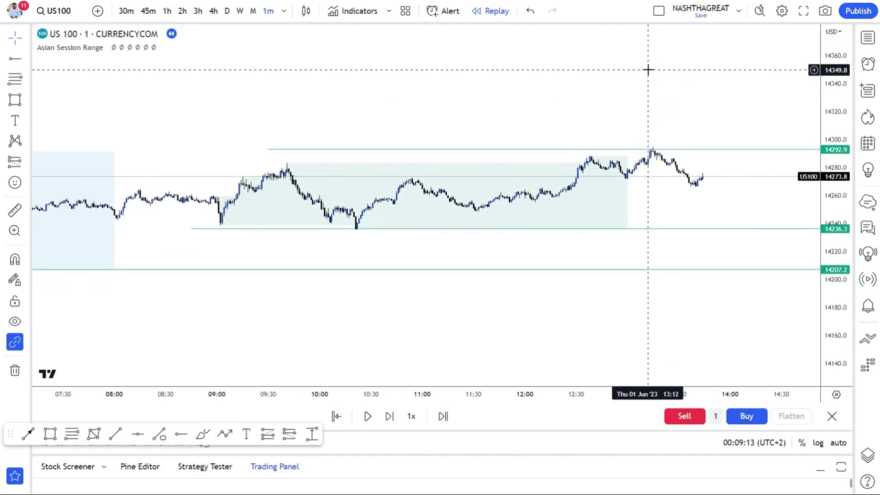
pyautogui.moveTo(834, 199); pyautogui.dragTo(833, 175)
pyautogui.moveTo(603, 85); pyautogui.dragTo(568, 148)
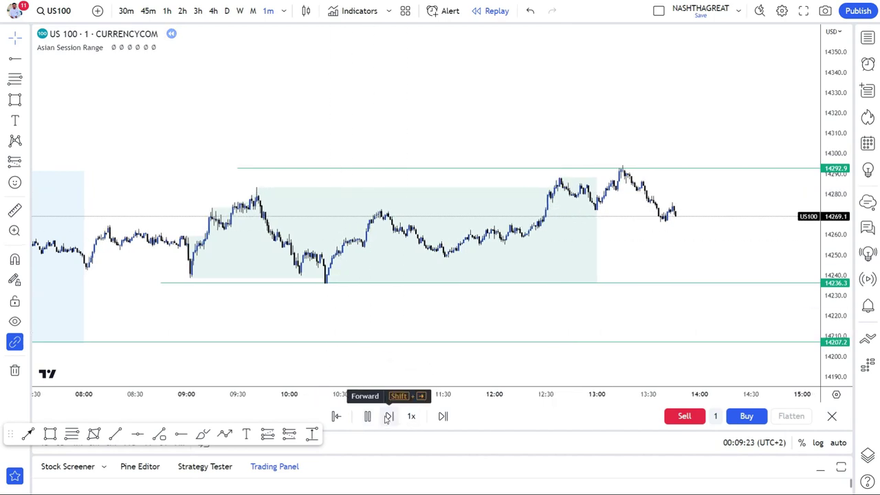
# Run the replay at 3x speed, then pause it
pyautogui.click(410, 416)
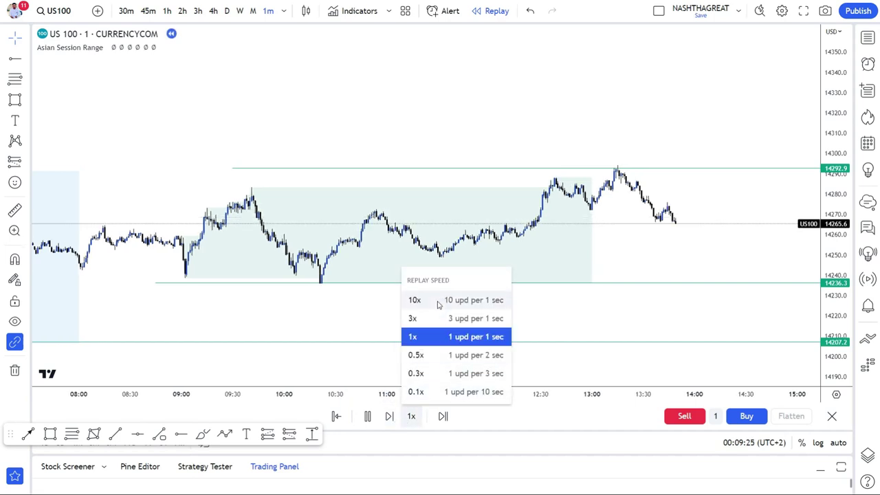
pyautogui.click(421, 318)
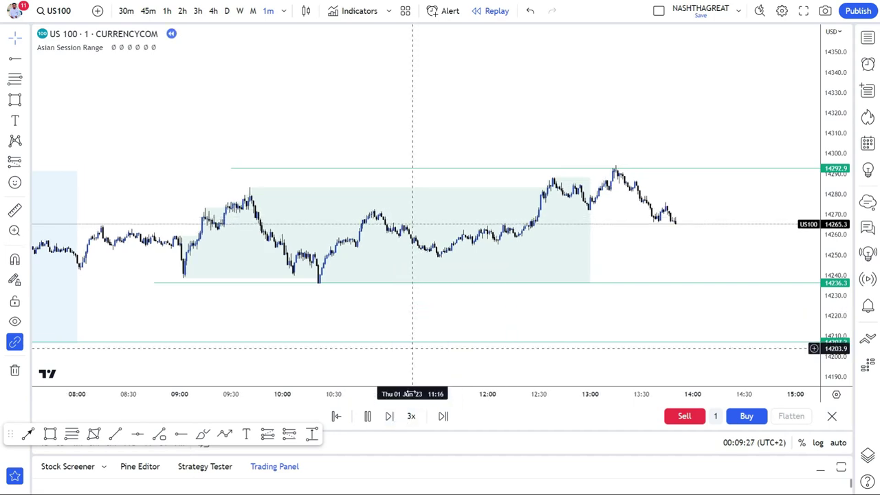
pyautogui.click(367, 417)
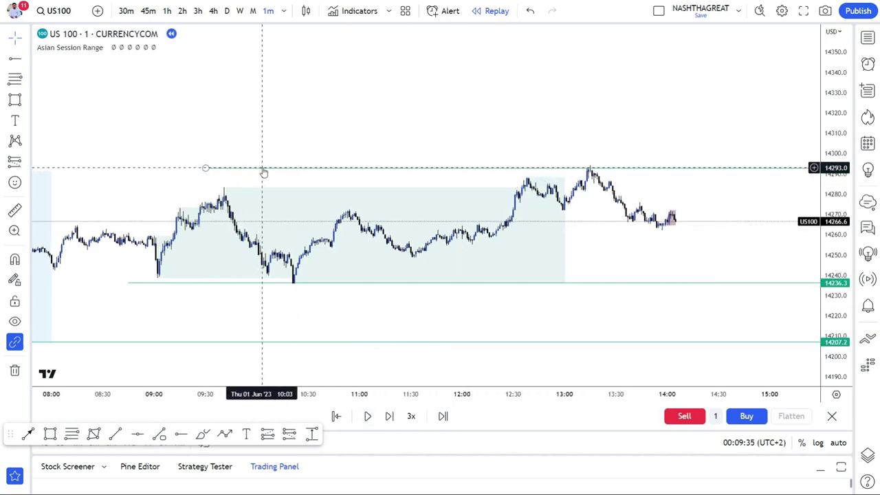
# Lower the upper level from 14292.9 to 14288.5 and rescale the chart around recent bars
pyautogui.moveTo(262, 169); pyautogui.dragTo(273, 176)
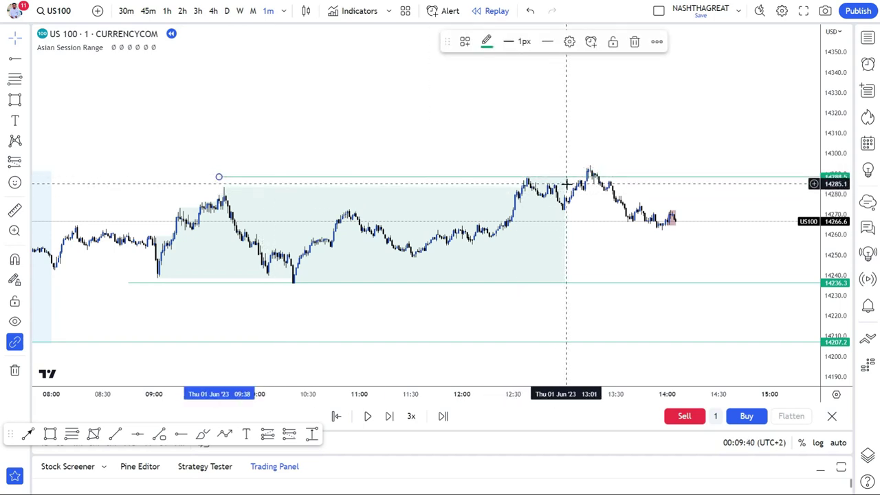
pyautogui.scroll(4, 566, 142)
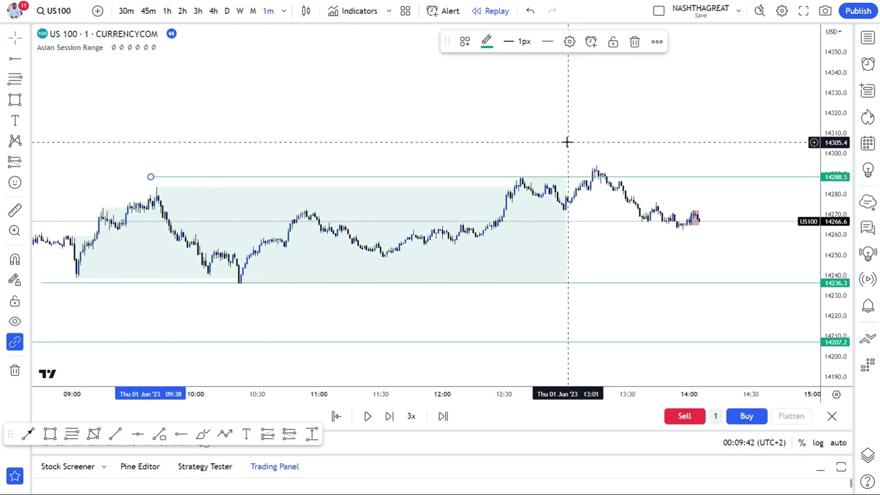
pyautogui.moveTo(634, 145); pyautogui.dragTo(410, 143)
pyautogui.scroll(3, 410, 143)
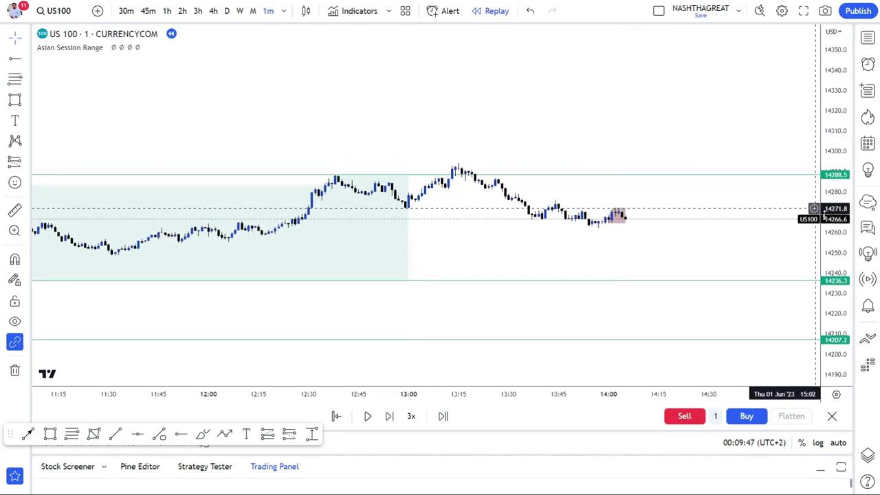
pyautogui.moveTo(832, 219); pyautogui.dragTo(820, 157)
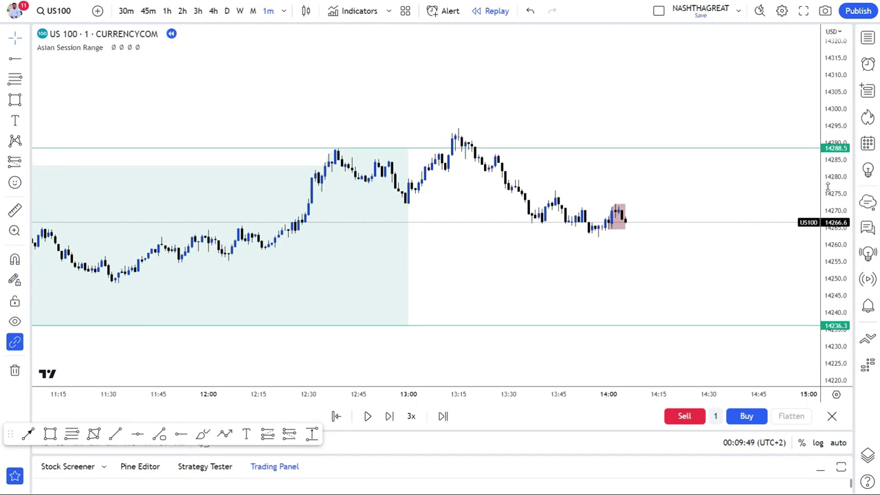
pyautogui.moveTo(828, 187); pyautogui.dragTo(789, 119)
pyautogui.moveTo(595, 219); pyautogui.dragTo(562, 261)
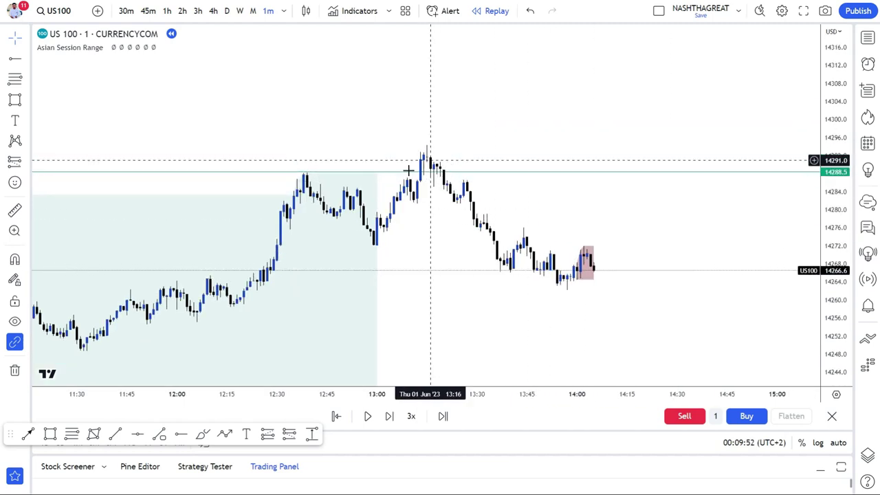
# Draw a trend line from 13:00 to 13:39 and move it up to about 14281.7
pyautogui.click(28, 62)
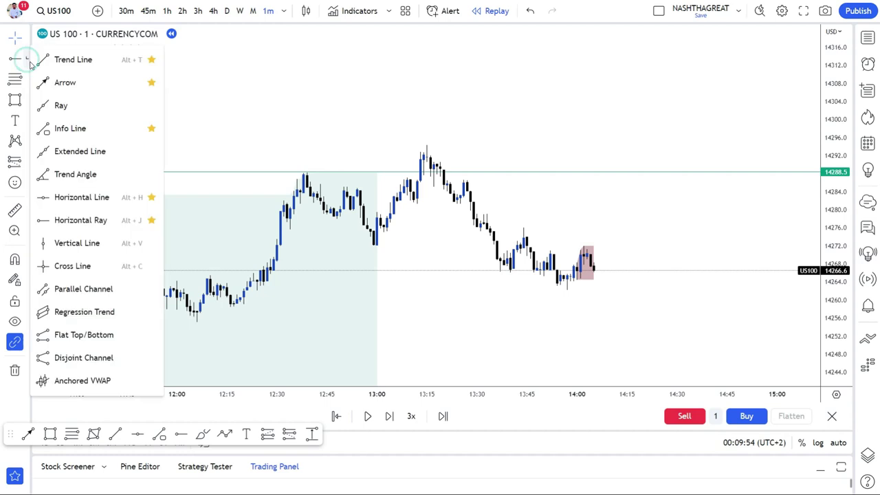
pyautogui.click(45, 60)
pyautogui.click(377, 246)
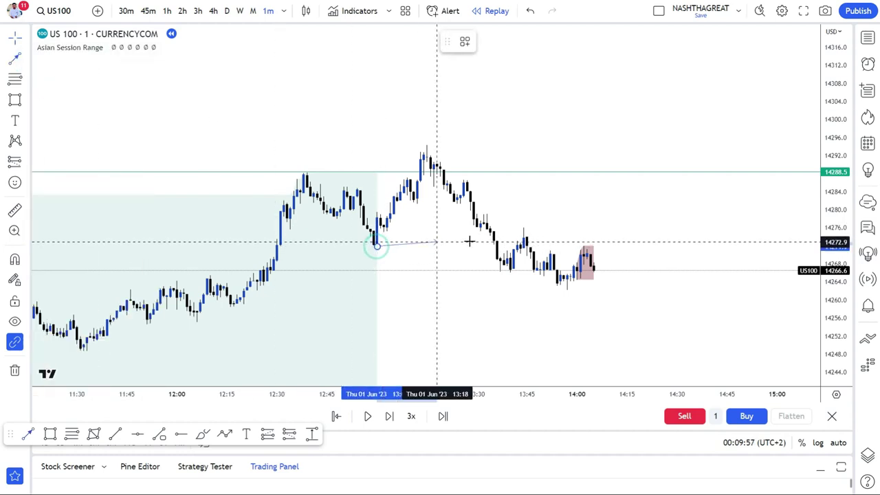
pyautogui.click(506, 246)
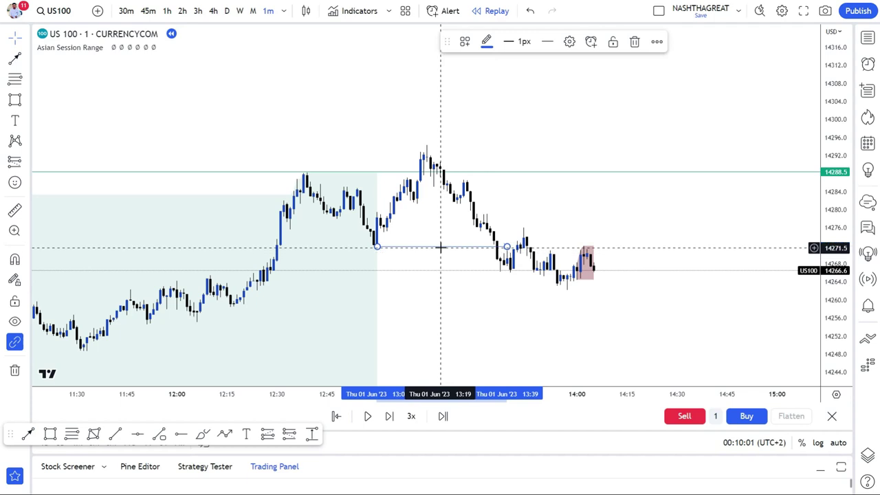
pyautogui.moveTo(444, 251); pyautogui.dragTo(467, 203)
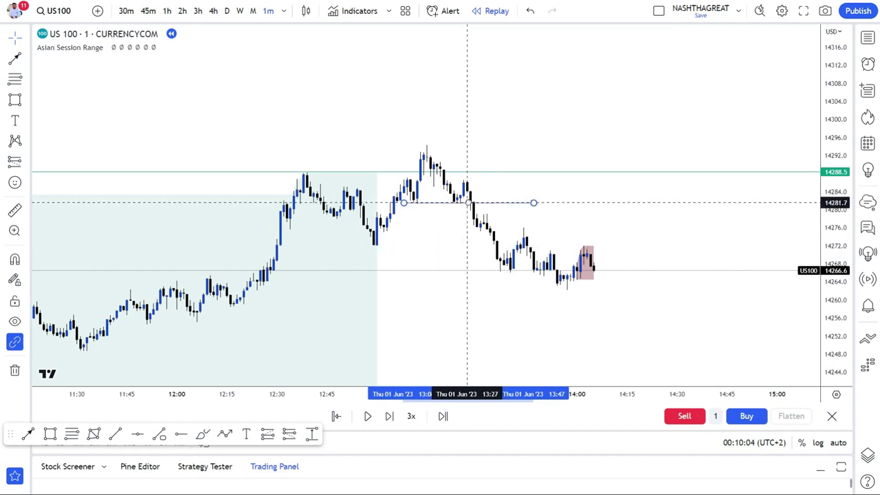
pyautogui.click(495, 245)
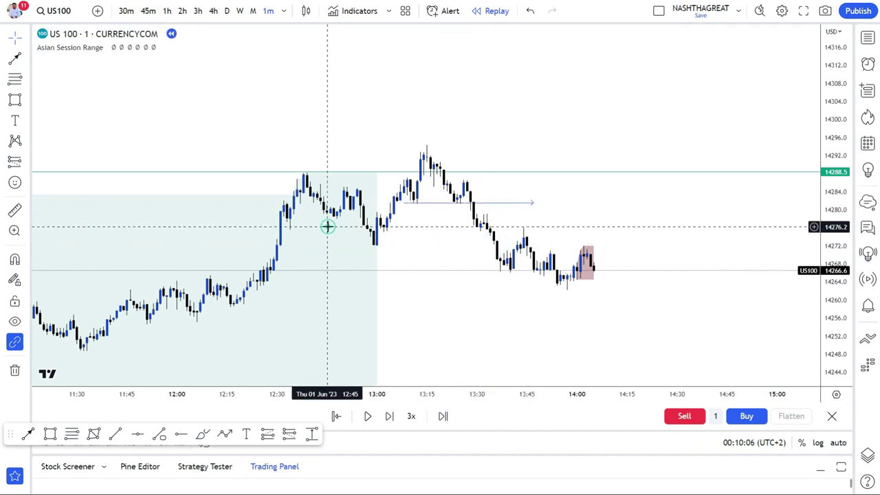
pyautogui.scroll(5, 438, 287)
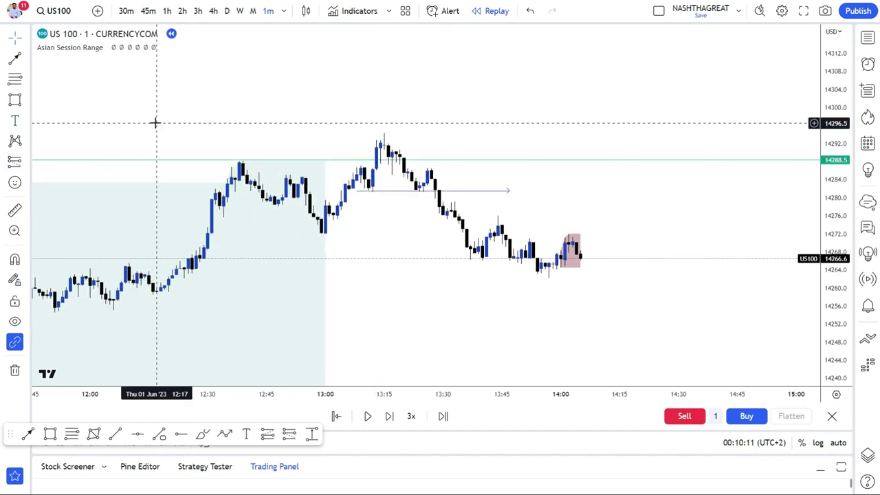
# Draw a thin rectangle just below the 14288.5 level
pyautogui.click(15, 100)
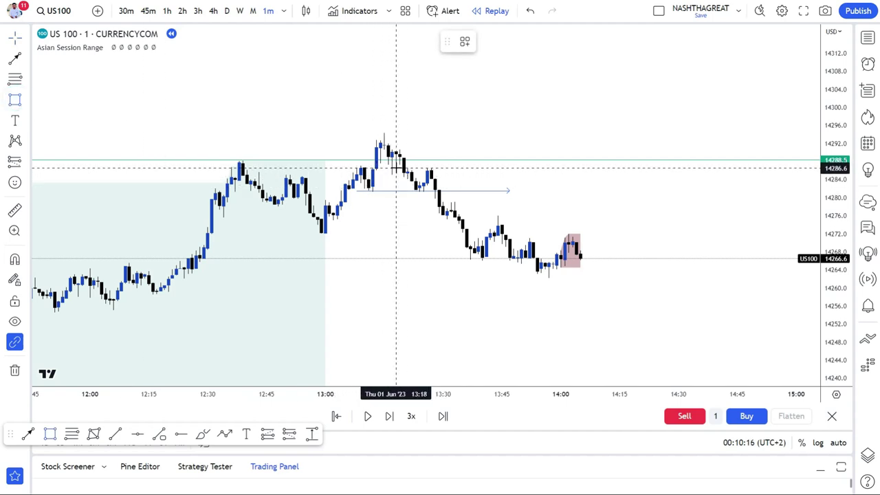
pyautogui.moveTo(396, 168); pyautogui.dragTo(493, 165)
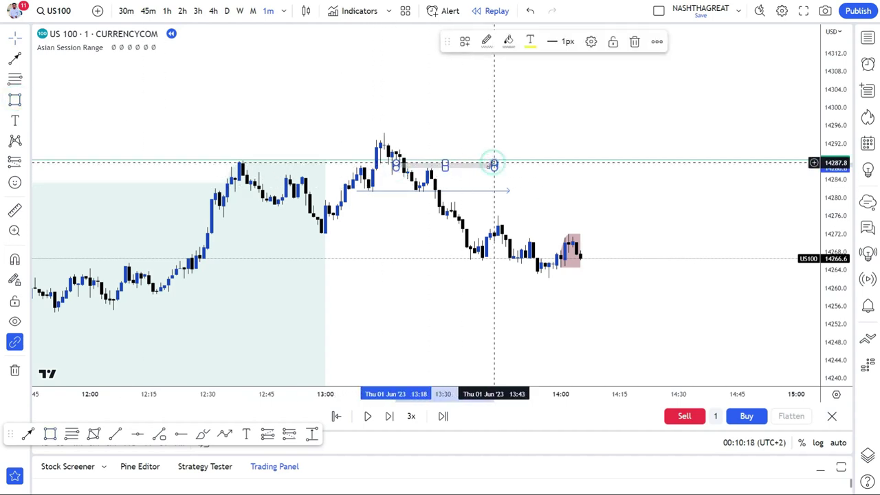
pyautogui.click(413, 230)
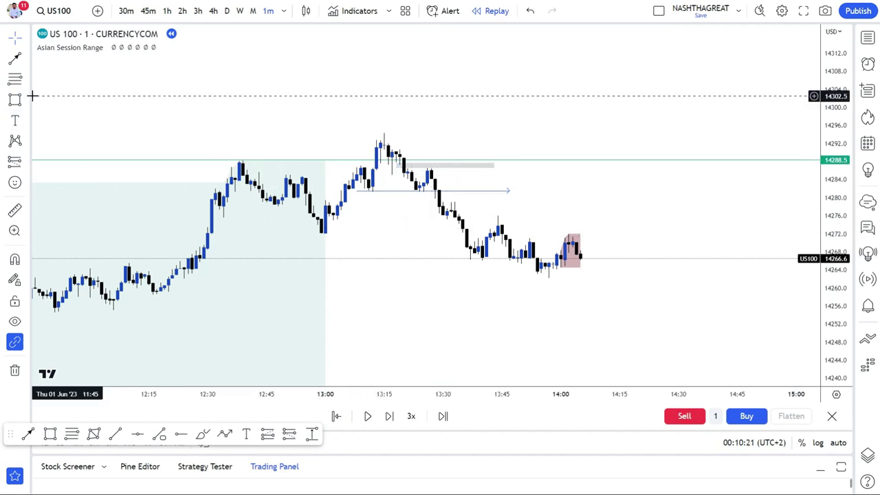
# Place a short position with entry near 14287.8
pyautogui.click(28, 165)
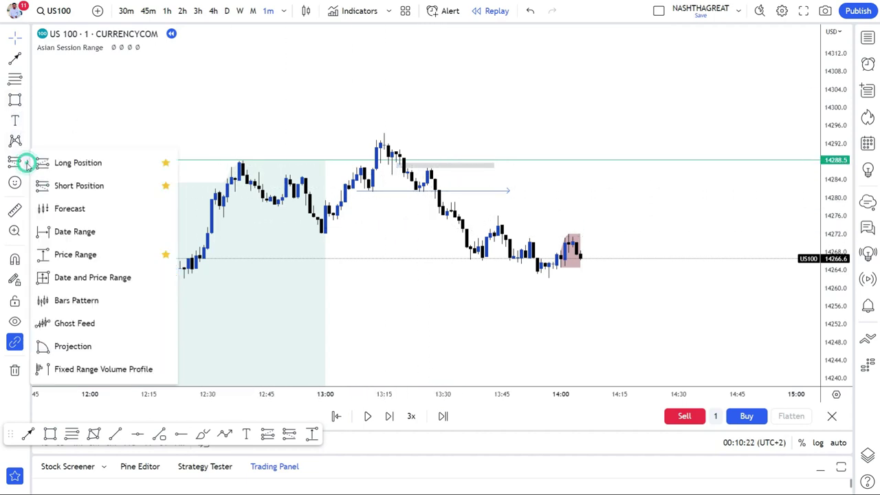
pyautogui.click(77, 184)
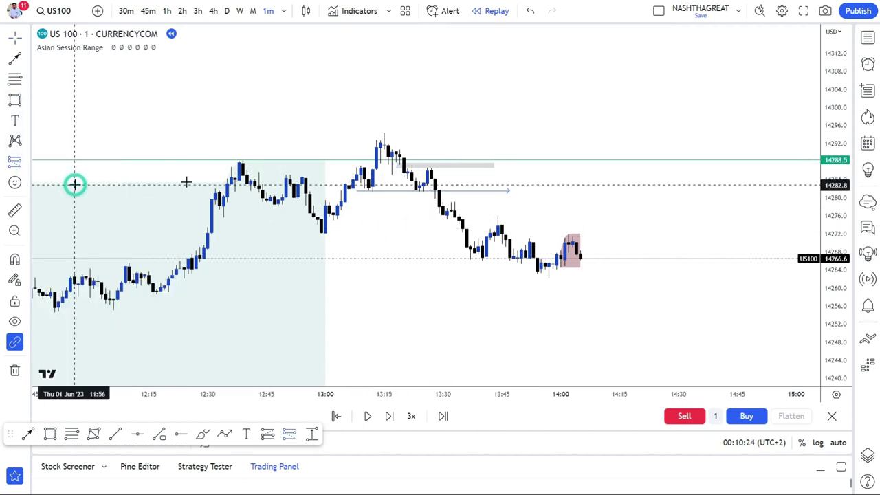
pyautogui.click(466, 163)
pyautogui.moveTo(466, 128); pyautogui.dragTo(465, 130)
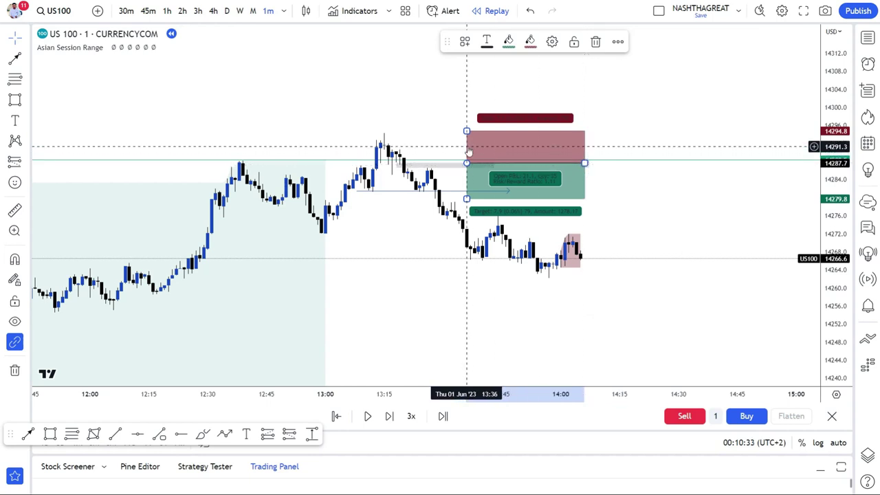
pyautogui.scroll(-2, 414, 117)
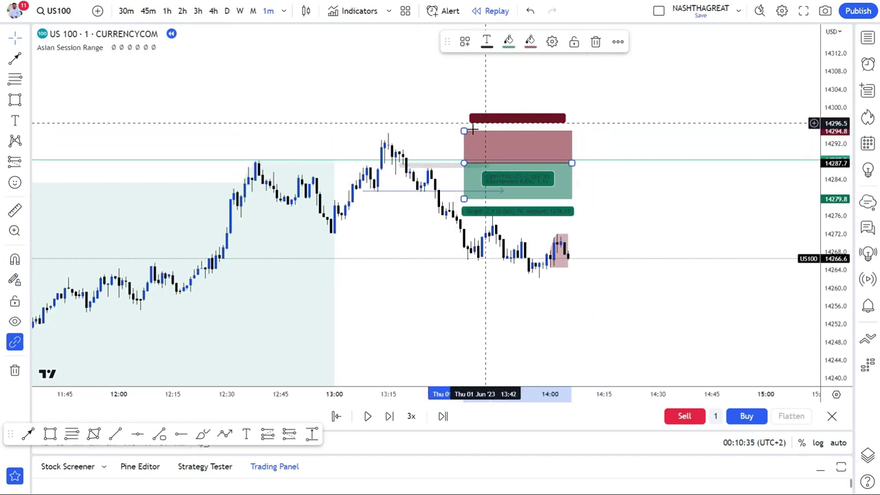
# Raise the short position's stop loss to 14315.1
pyautogui.moveTo(463, 131); pyautogui.dragTo(465, 44)
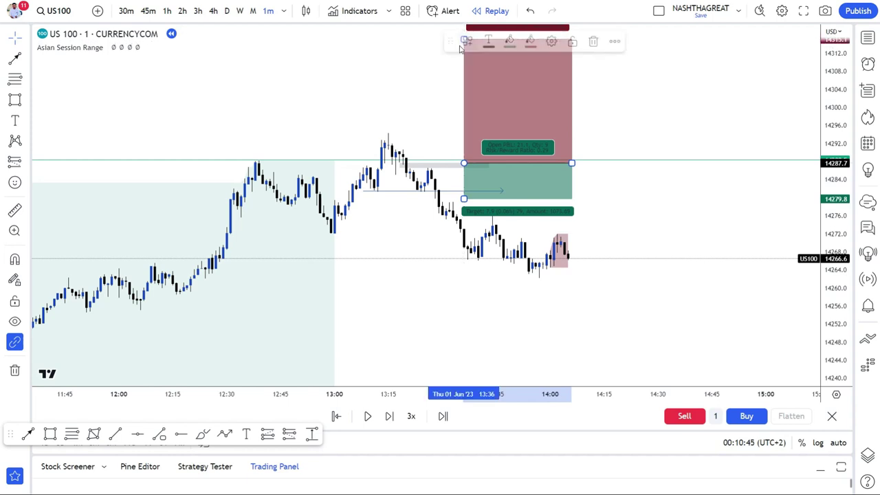
pyautogui.moveTo(408, 67); pyautogui.dragTo(465, 188)
pyautogui.scroll(-3, 392, 148)
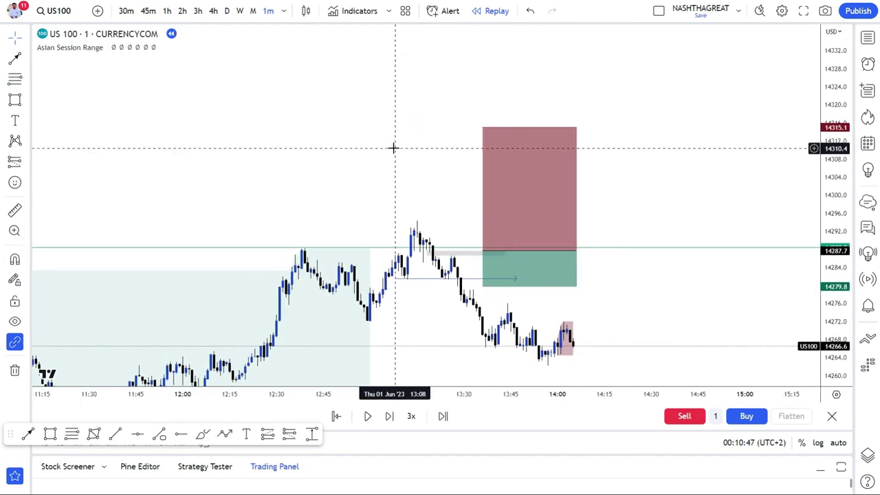
pyautogui.moveTo(328, 152); pyautogui.dragTo(378, 37)
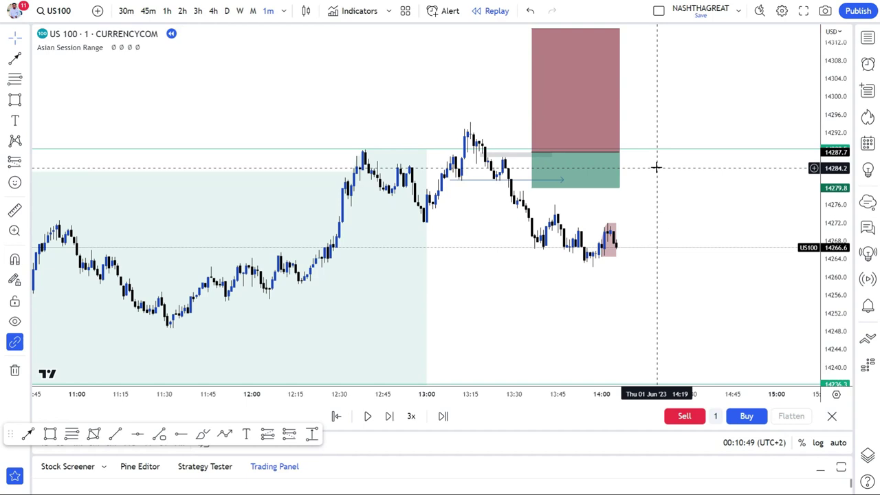
# Lower the short's take profit to 14234.1 and shorten the position box
pyautogui.moveTo(532, 187); pyautogui.dragTo(543, 357)
pyautogui.click(483, 288)
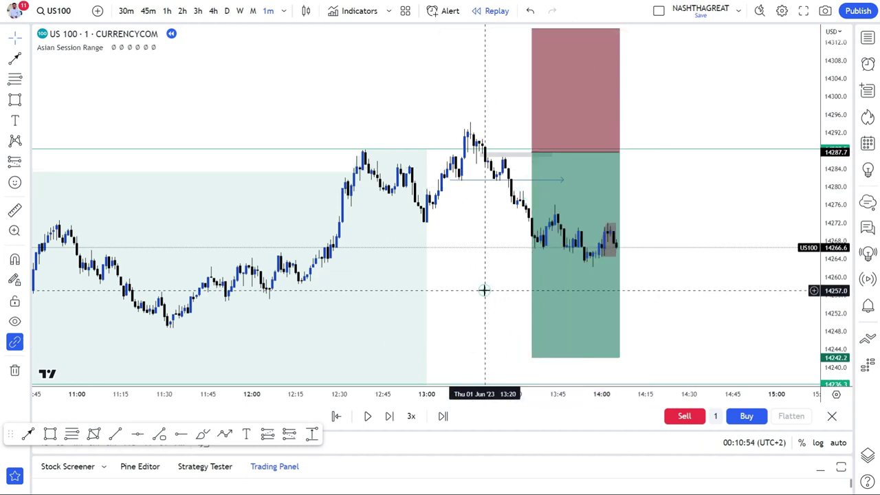
pyautogui.moveTo(526, 290); pyautogui.dragTo(530, 310)
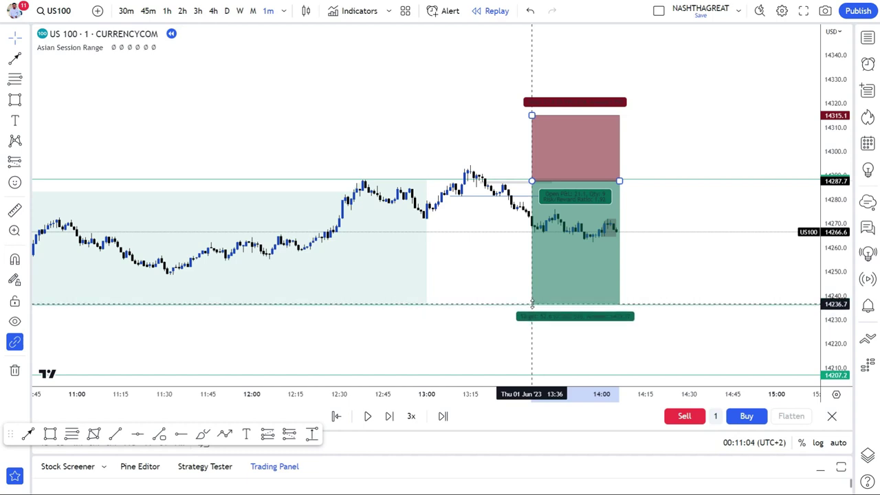
pyautogui.moveTo(532, 308); pyautogui.dragTo(532, 310)
pyautogui.moveTo(618, 181)
pyautogui.mouseDown()
pyautogui.moveTo(605, 182)
pyautogui.moveTo(619, 182)
pyautogui.mouseUp()
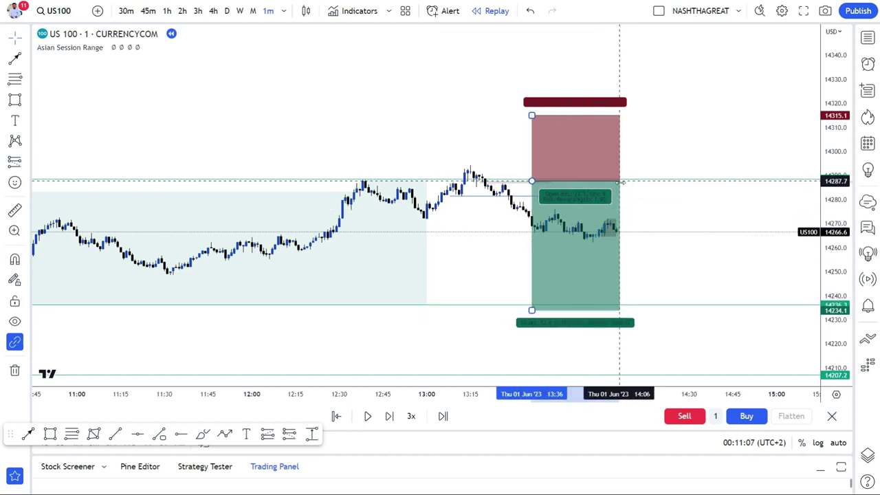
pyautogui.click(432, 124)
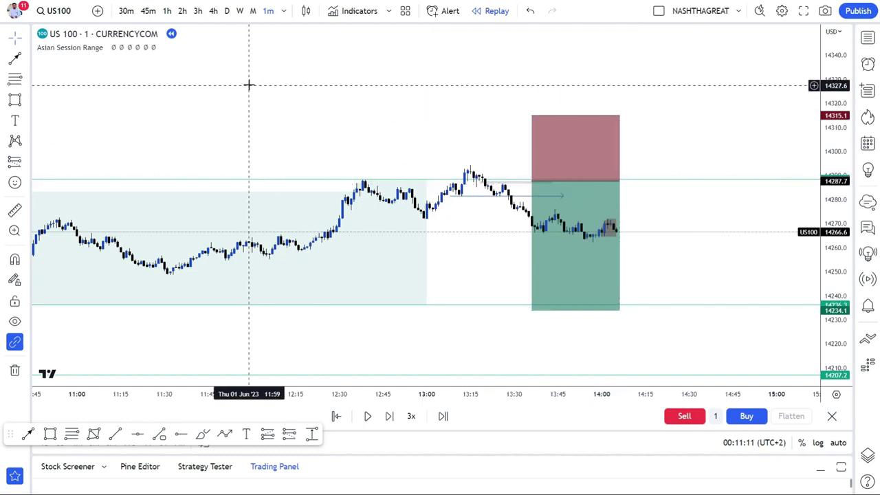
# Let the replay run until price drops near the 14234.1 target, then pause it
pyautogui.scroll(-3, 248, 85)
pyautogui.moveTo(196, 98); pyautogui.dragTo(286, 100)
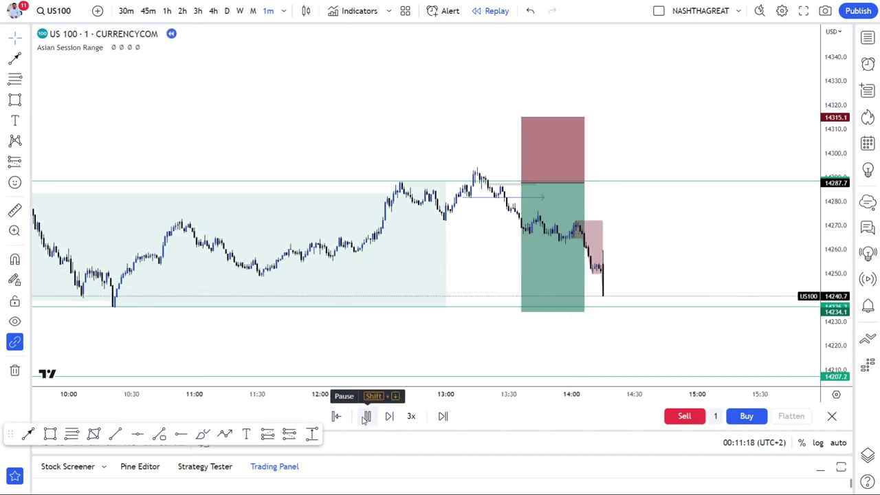
pyautogui.click(366, 417)
pyautogui.moveTo(327, 118); pyautogui.dragTo(424, 55)
pyautogui.scroll(-5, 232, 270)
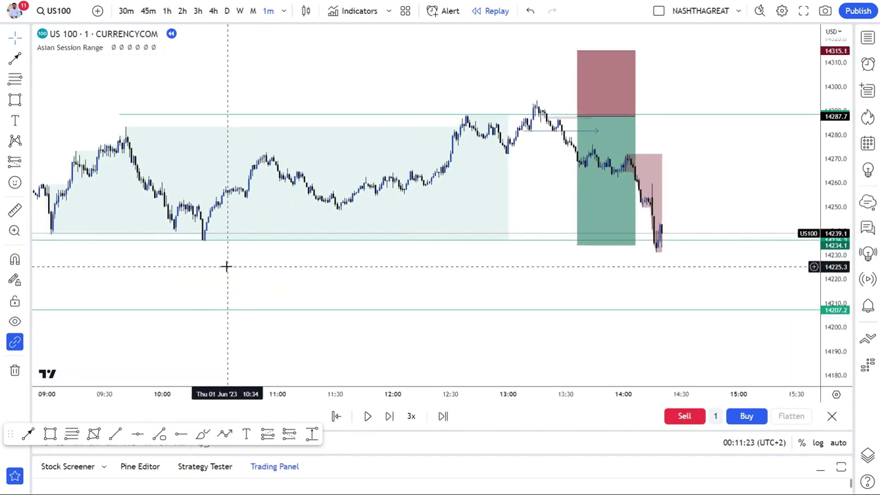
# Add two '$' text labels, one below the lower range line and one above the upper range line
pyautogui.moveTo(218, 275); pyautogui.dragTo(273, 250)
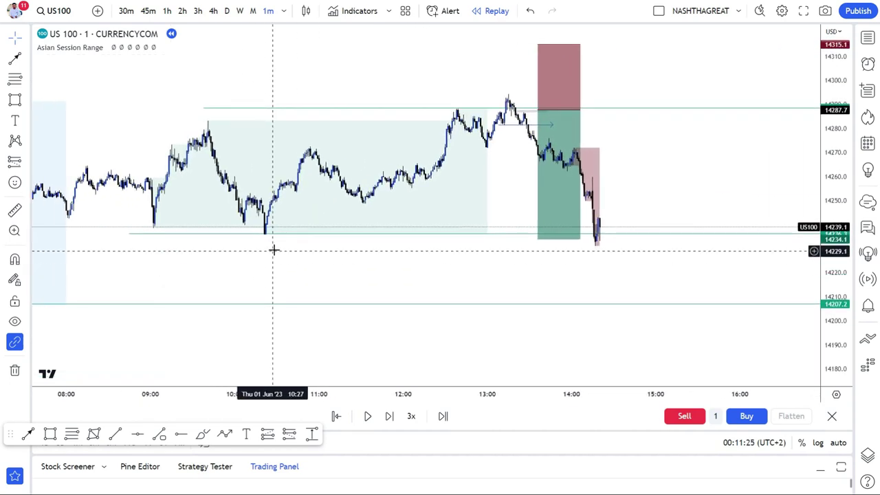
pyautogui.click(16, 121)
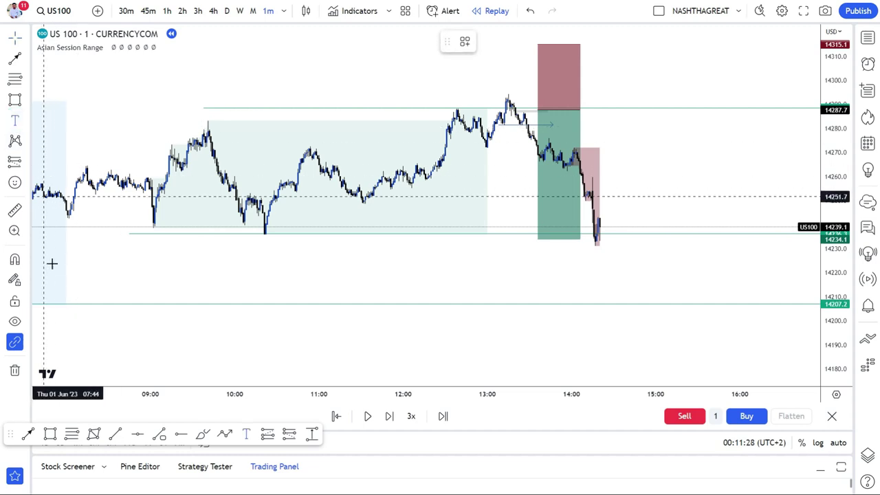
pyautogui.click(305, 246)
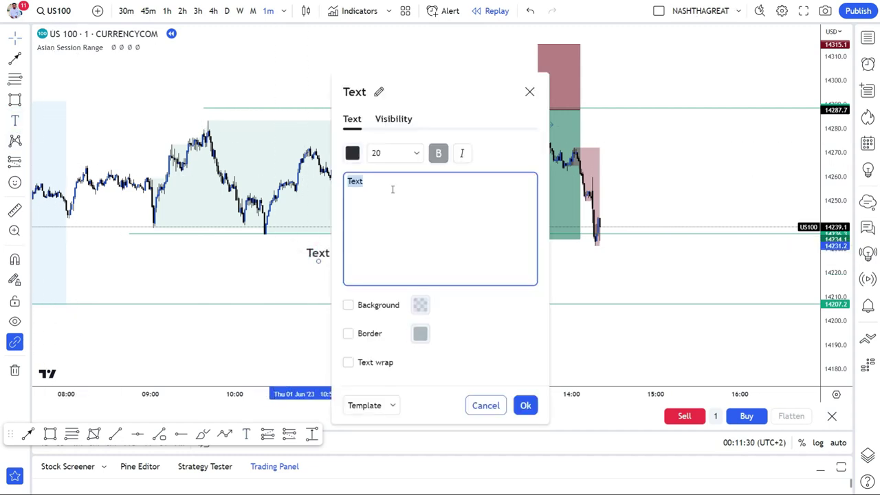
pyautogui.click(525, 405)
pyautogui.moveTo(308, 258)
pyautogui.mouseDown()
pyautogui.moveTo(344, 206)
pyautogui.moveTo(337, 110)
pyautogui.mouseUp()
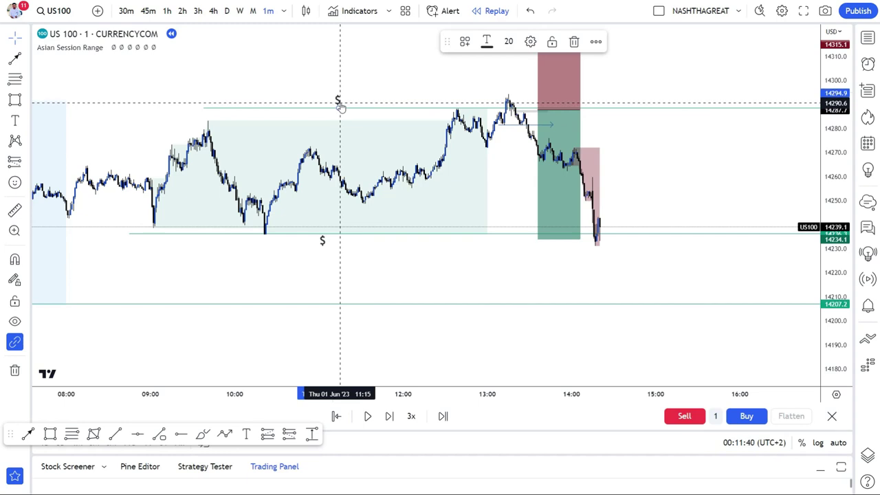
pyautogui.moveTo(385, 88)
pyautogui.mouseDown()
pyautogui.moveTo(319, 114)
pyautogui.moveTo(344, 212)
pyautogui.mouseUp()
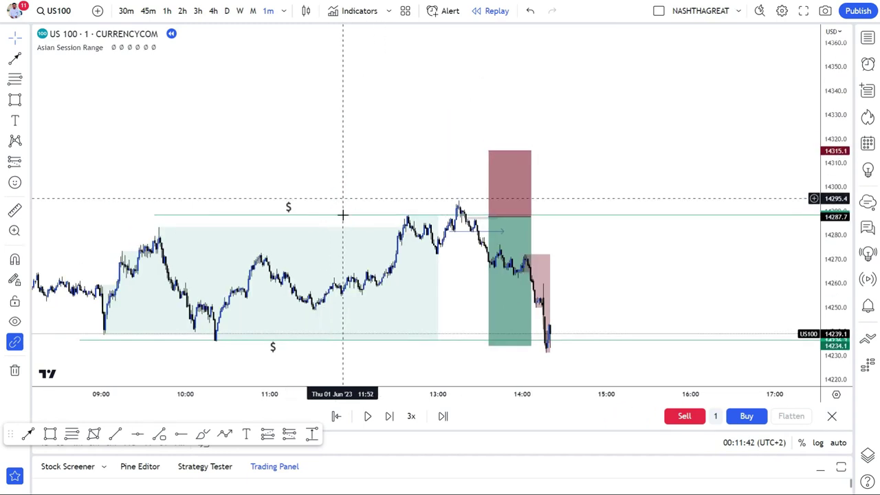
# Resume replay until price spikes near 14278 and falls to 14247.8, then pause
pyautogui.moveTo(322, 164); pyautogui.dragTo(371, 95)
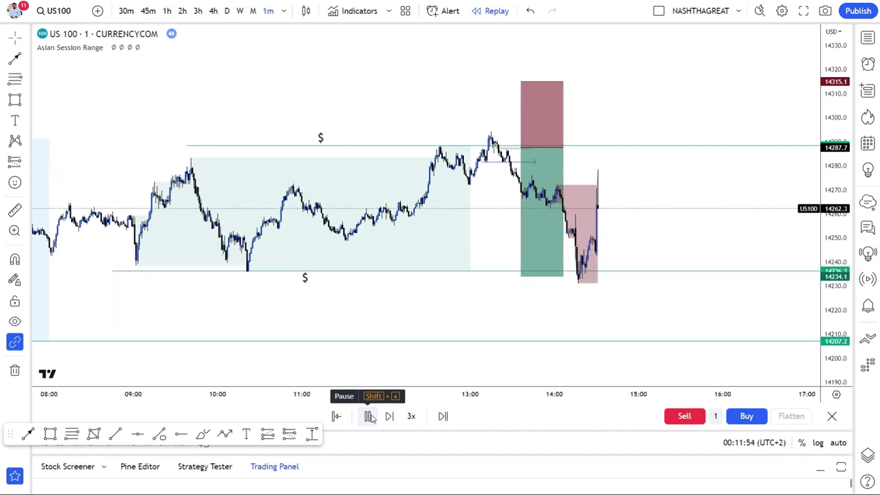
pyautogui.click(370, 418)
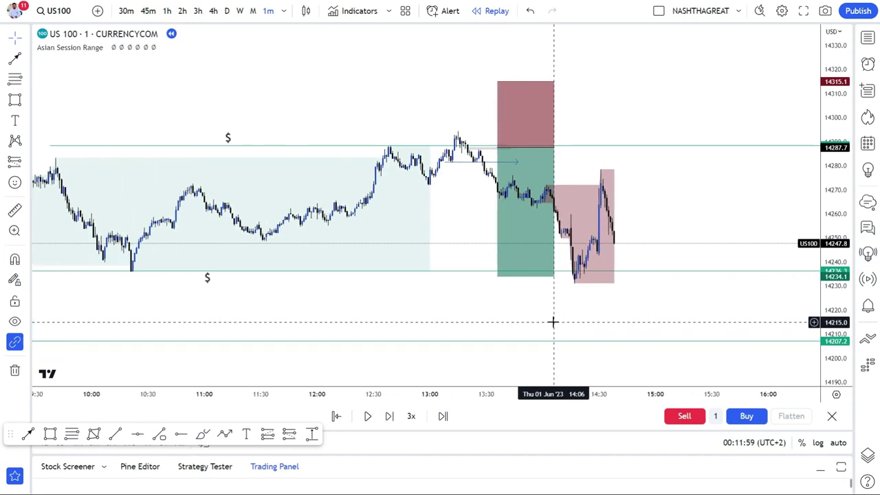
pyautogui.moveTo(689, 336); pyautogui.dragTo(522, 336)
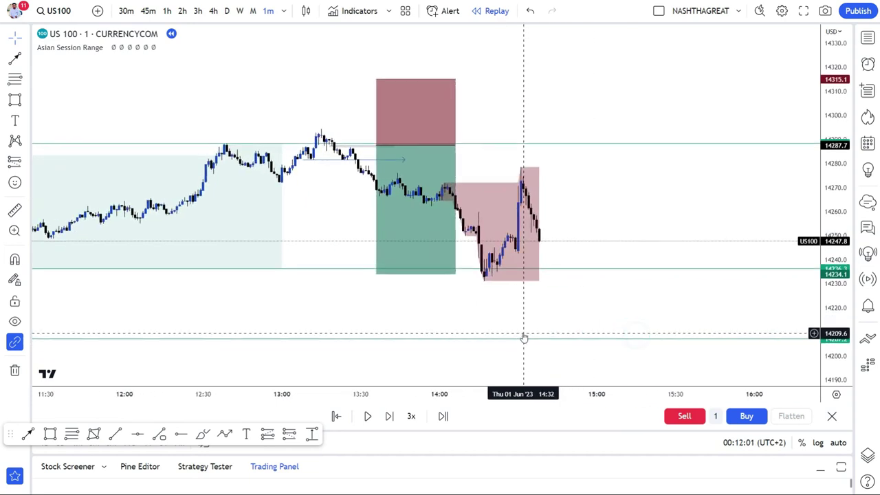
# Draw a short horizontal line at about 14259 ending at 14:31, then start a rectangle
pyautogui.click(15, 62)
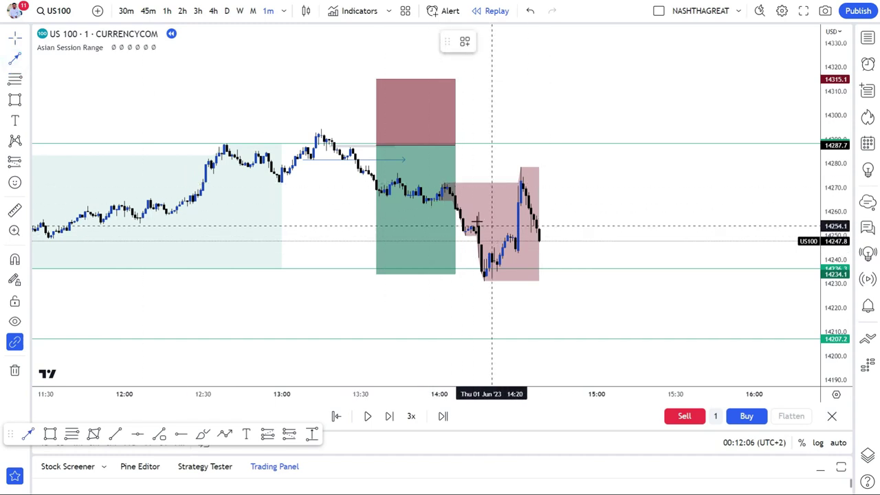
pyautogui.click(476, 213)
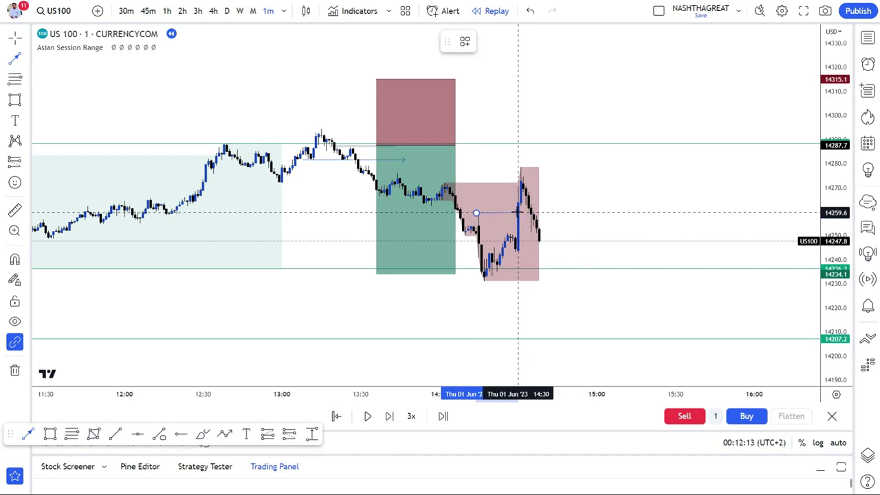
pyautogui.click(520, 213)
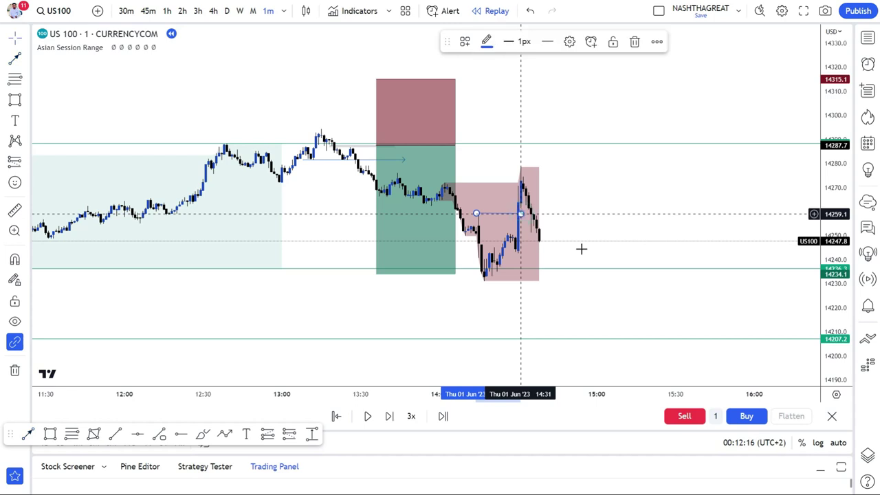
pyautogui.scroll(3, 596, 248)
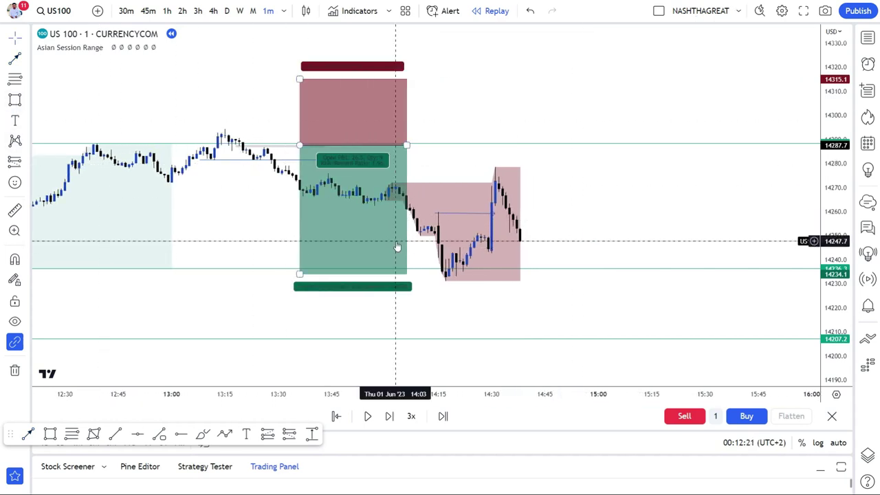
pyautogui.click(15, 101)
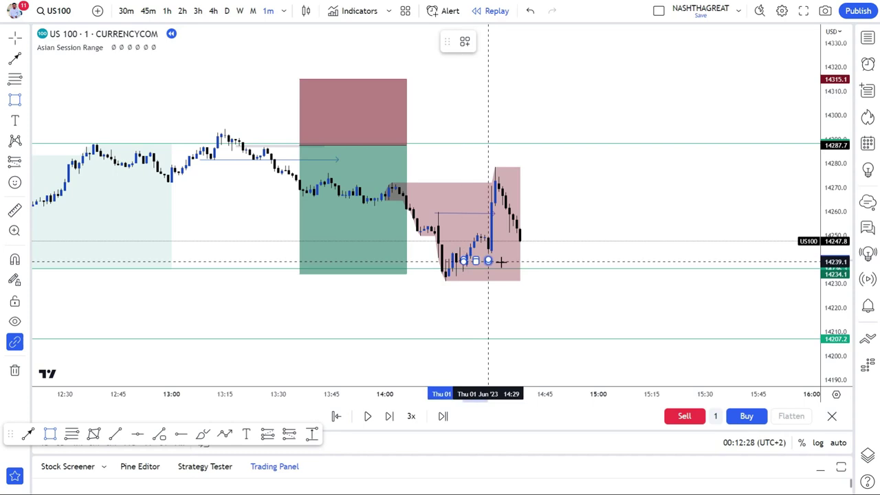
# Finish the flat box near 14240.5 and extend its end to 14:50
pyautogui.click(551, 258)
pyautogui.click(548, 313)
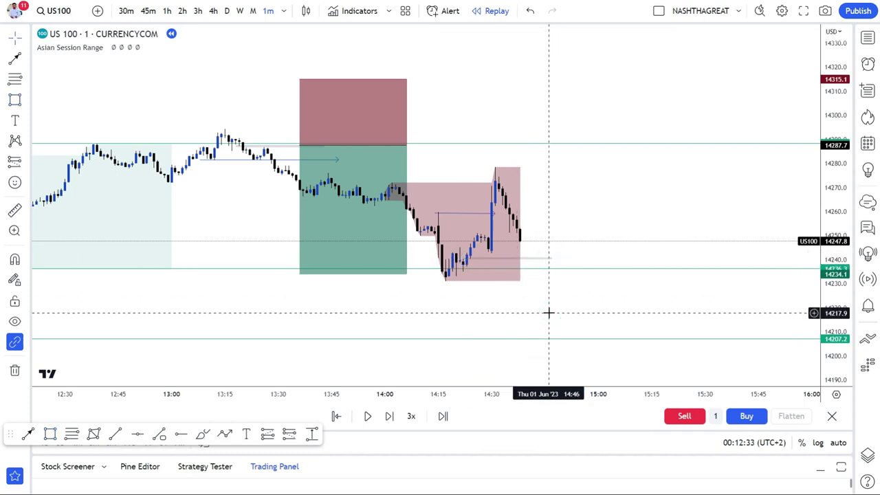
pyautogui.scroll(4, 549, 313)
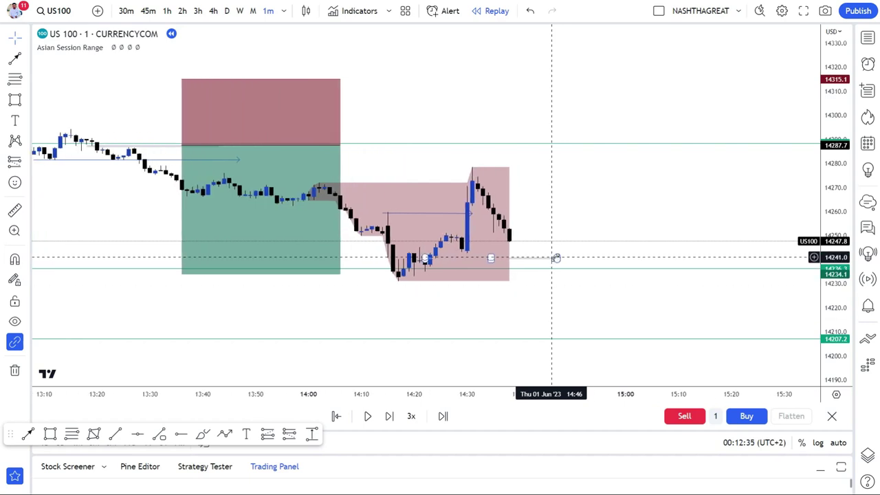
pyautogui.moveTo(557, 258); pyautogui.dragTo(562, 258)
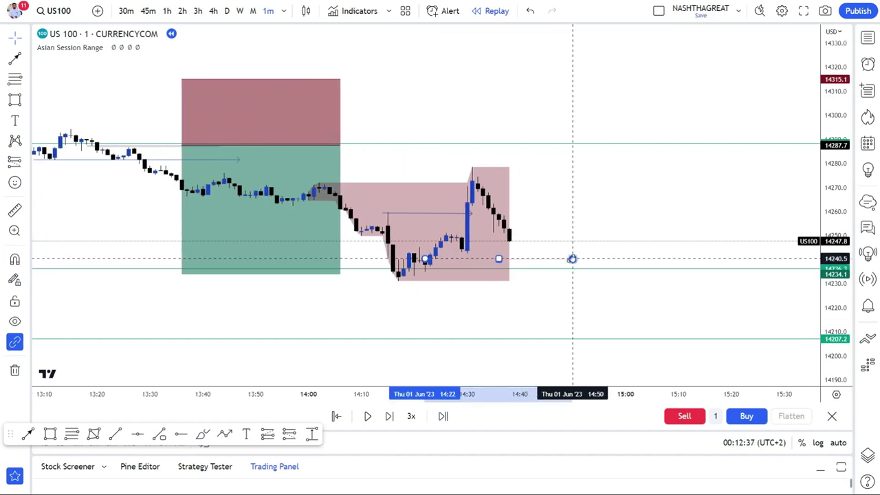
pyautogui.click(614, 249)
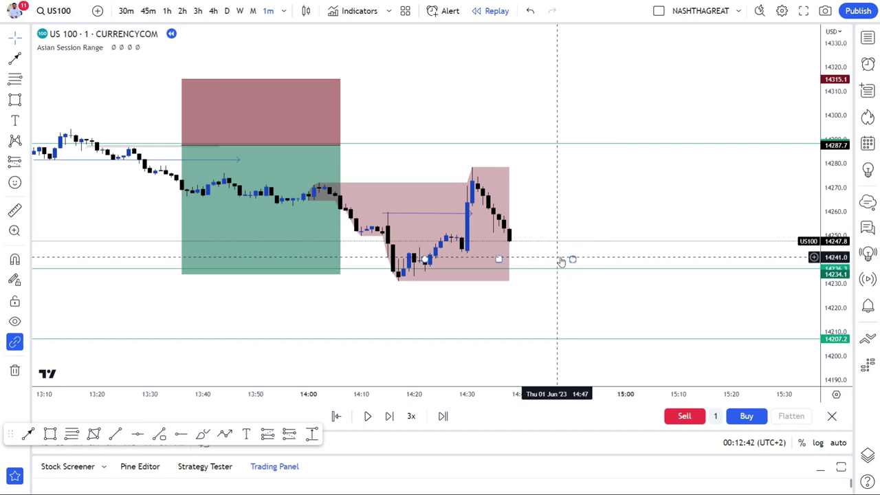
pyautogui.moveTo(572, 259); pyautogui.dragTo(573, 258)
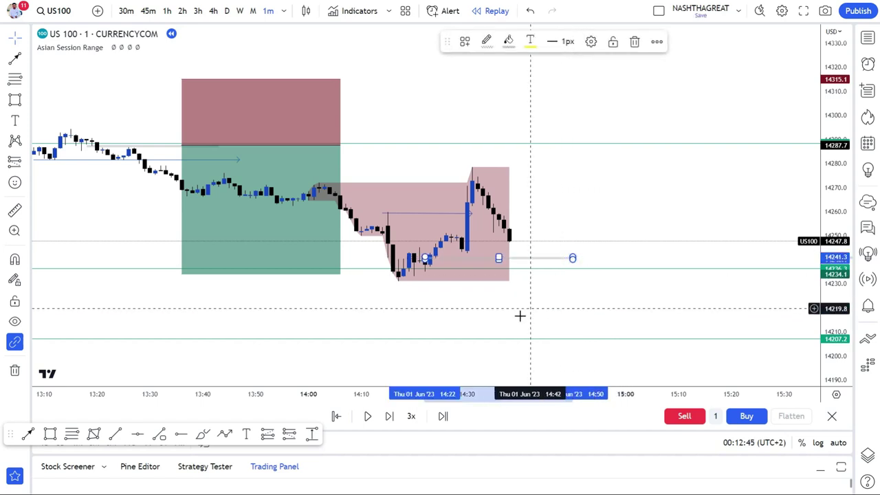
# Fine-tune the flat box's price level and zoom out to show roughly 12:30–15:30
pyautogui.scroll(4, 520, 316)
pyautogui.scroll(5, 520, 316)
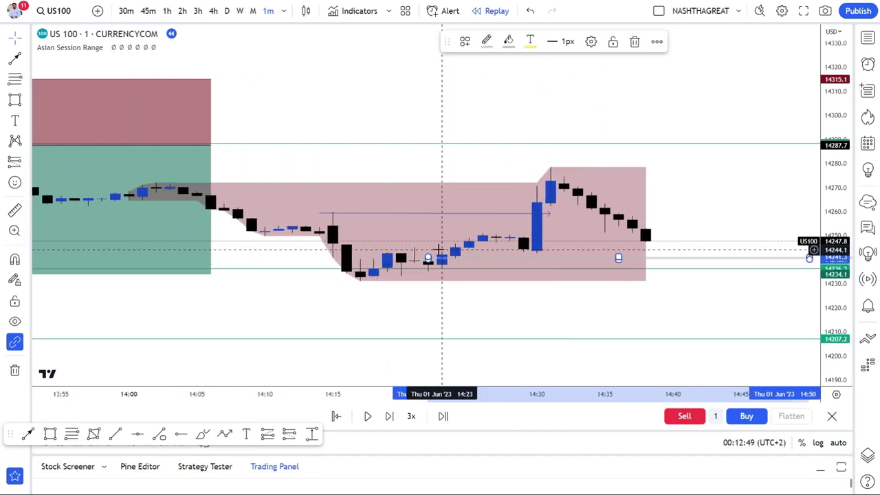
pyautogui.moveTo(428, 257); pyautogui.dragTo(427, 258)
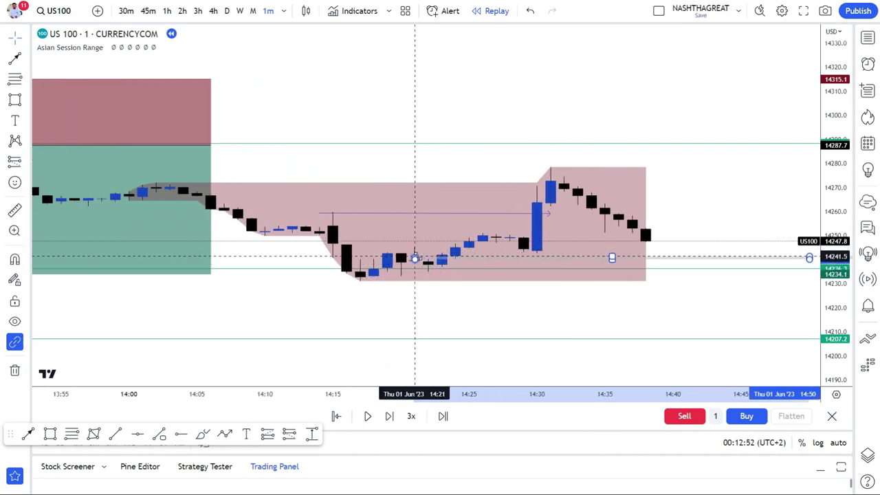
pyautogui.click(415, 259)
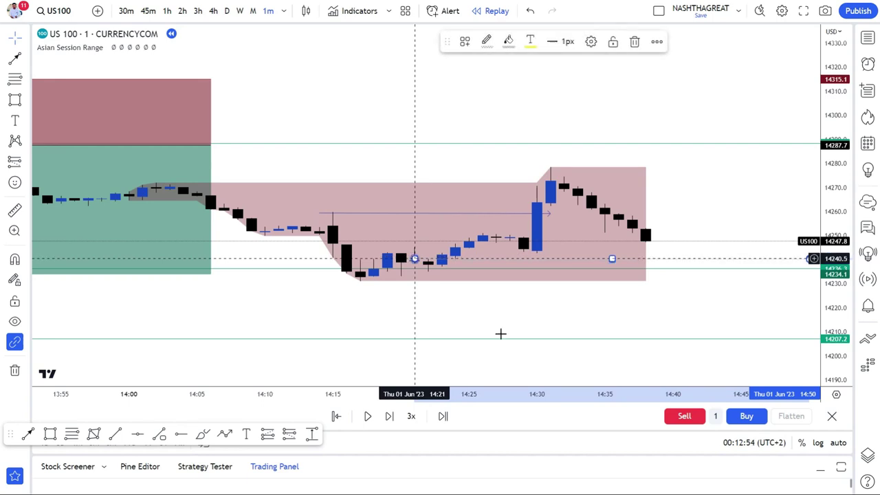
pyautogui.click(501, 334)
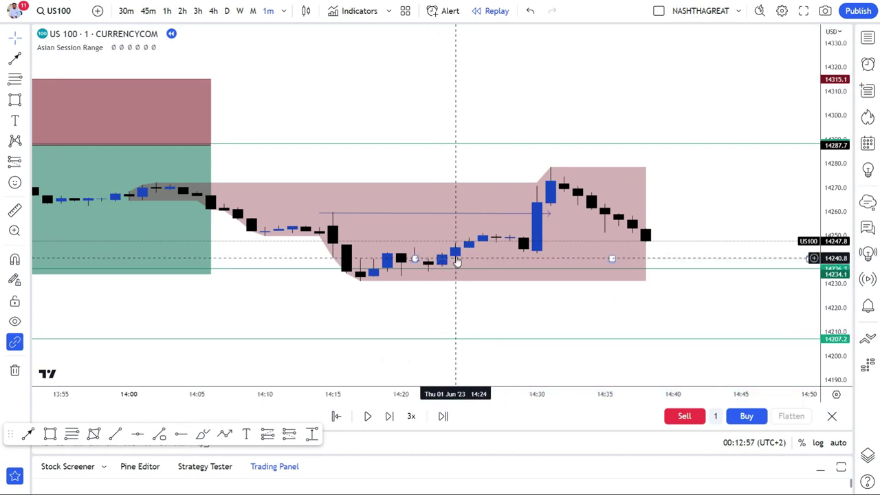
pyautogui.scroll(-3, 551, 288)
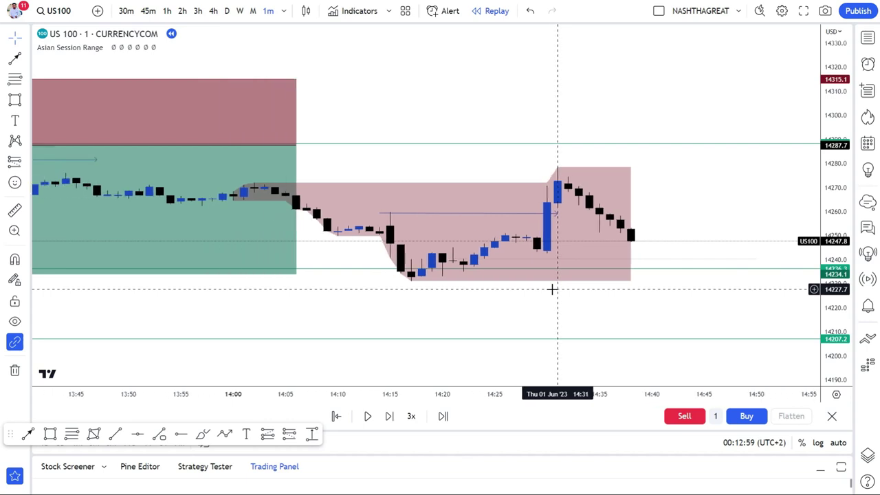
pyautogui.scroll(-5, 552, 289)
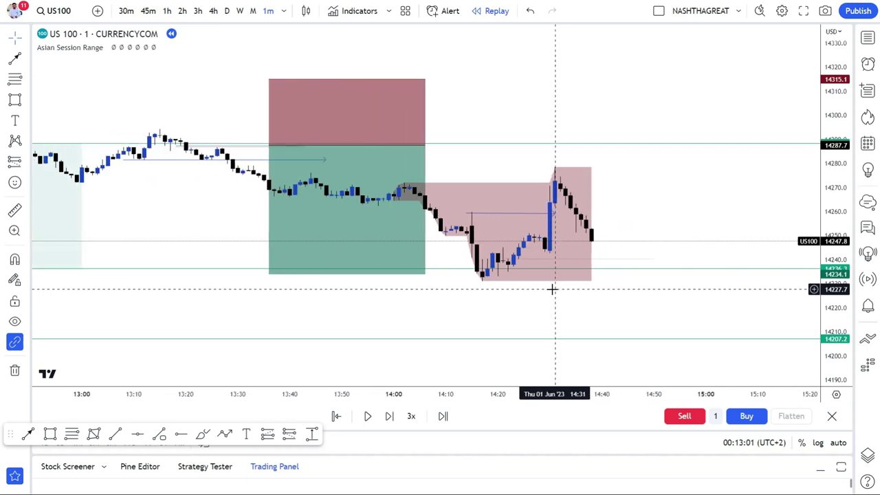
# Place a Long Position after the latest candle with entry at 14240.1
pyautogui.click(25, 165)
pyautogui.click(72, 163)
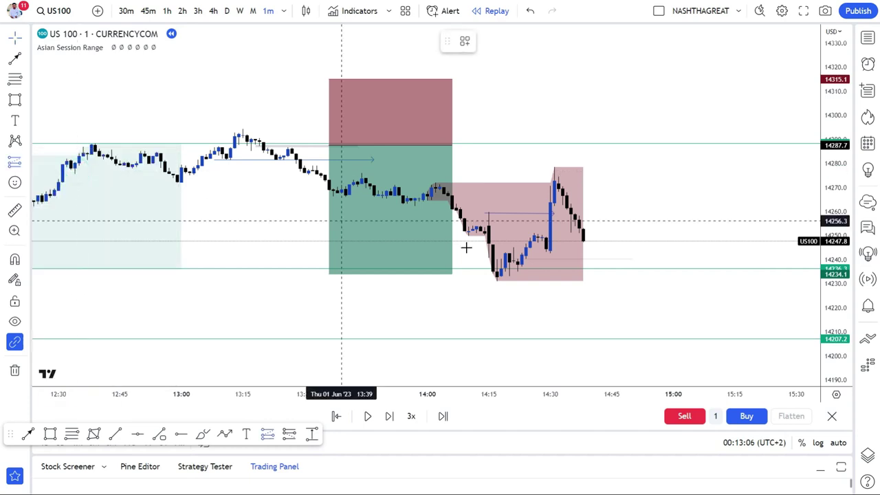
pyautogui.click(596, 259)
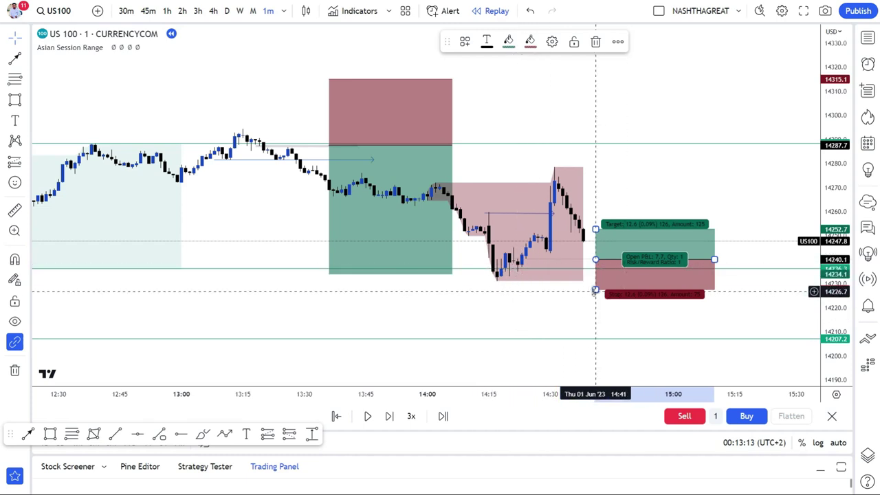
# Move the long's stop to 14209.8 and raise its target to 14310.4
pyautogui.moveTo(595, 291); pyautogui.dragTo(596, 331)
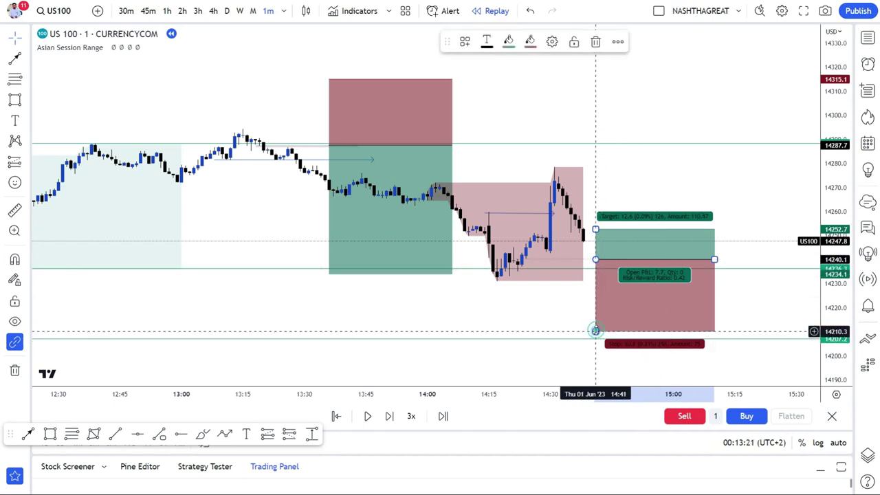
pyautogui.moveTo(595, 332); pyautogui.dragTo(595, 333)
pyautogui.click(557, 302)
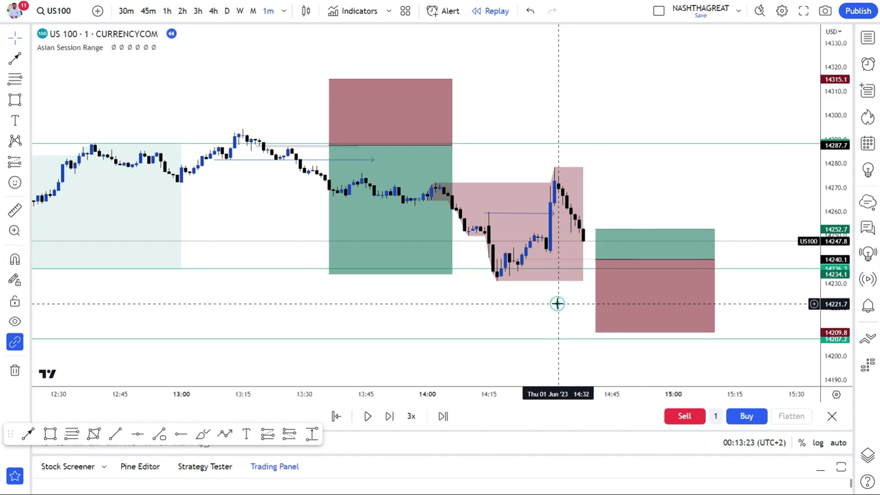
pyautogui.moveTo(595, 228); pyautogui.dragTo(595, 90)
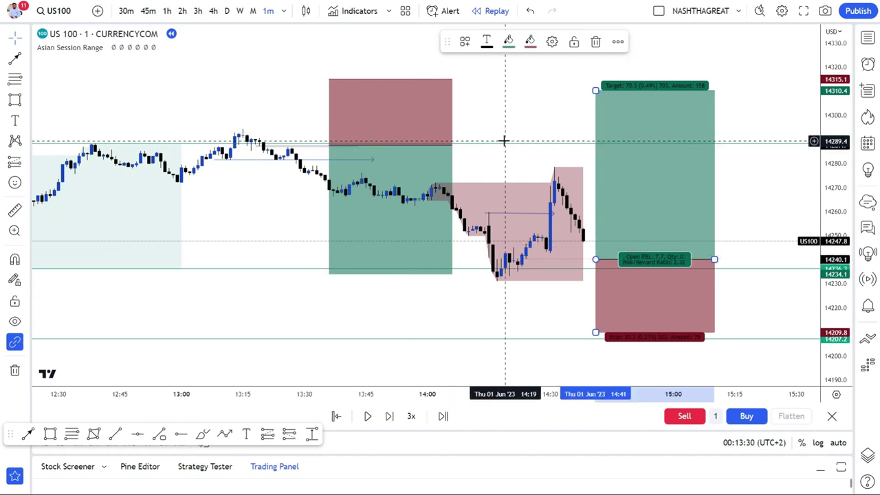
pyautogui.scroll(-3, 505, 141)
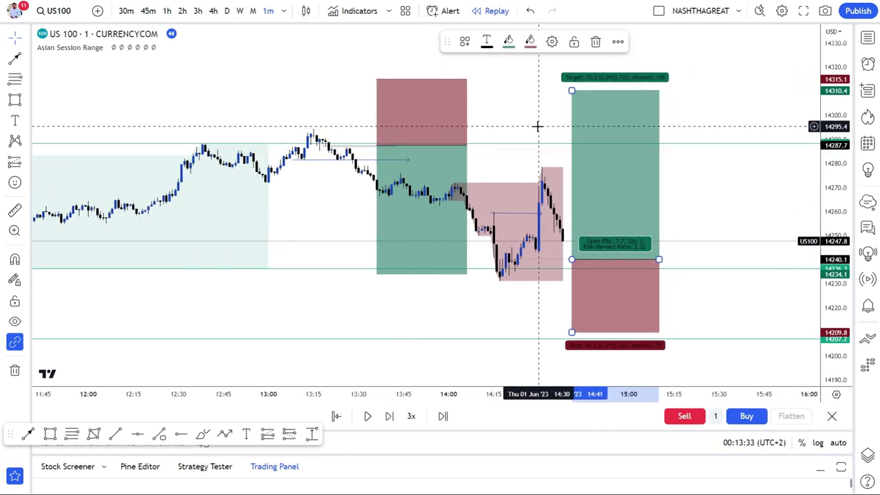
pyautogui.moveTo(536, 126); pyautogui.dragTo(475, 121)
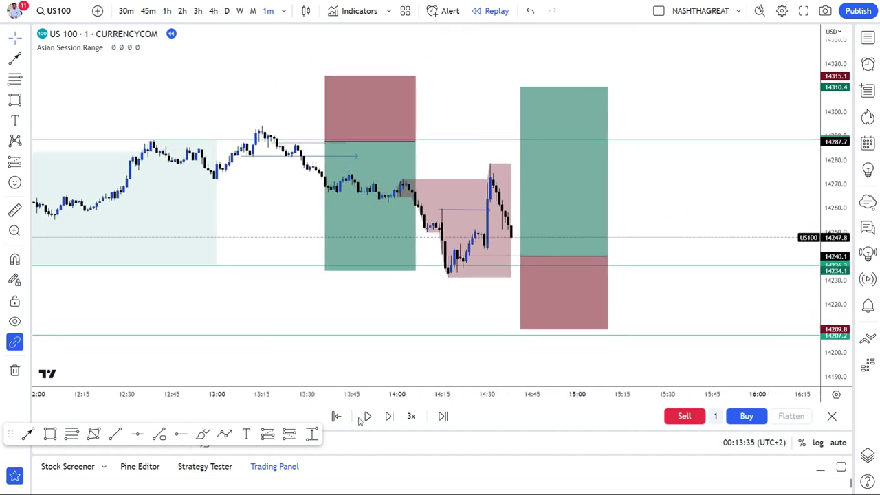
# Run the replay at 1x speed and check the long position's labels as it triggers
pyautogui.click(412, 417)
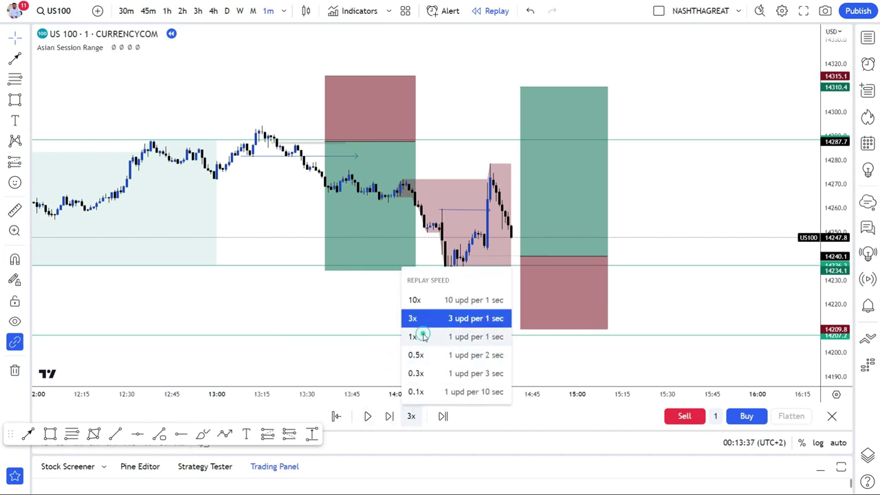
pyautogui.click(420, 336)
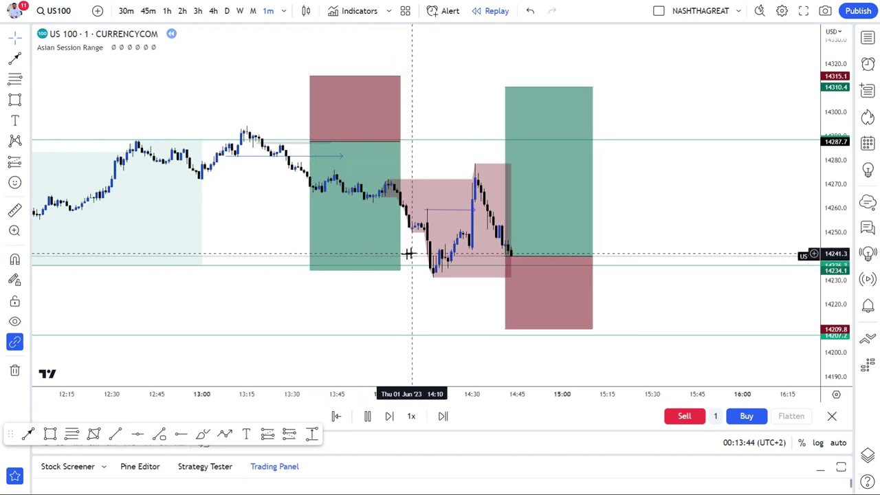
pyautogui.click(514, 261)
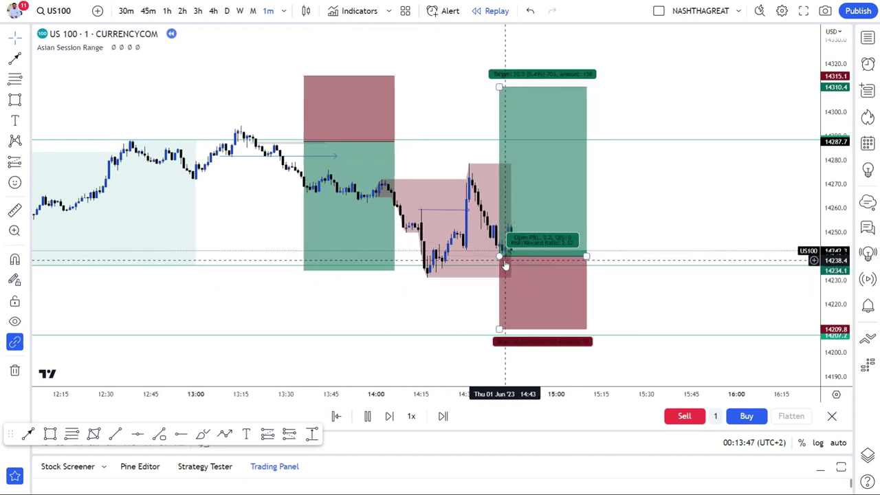
pyautogui.click(627, 235)
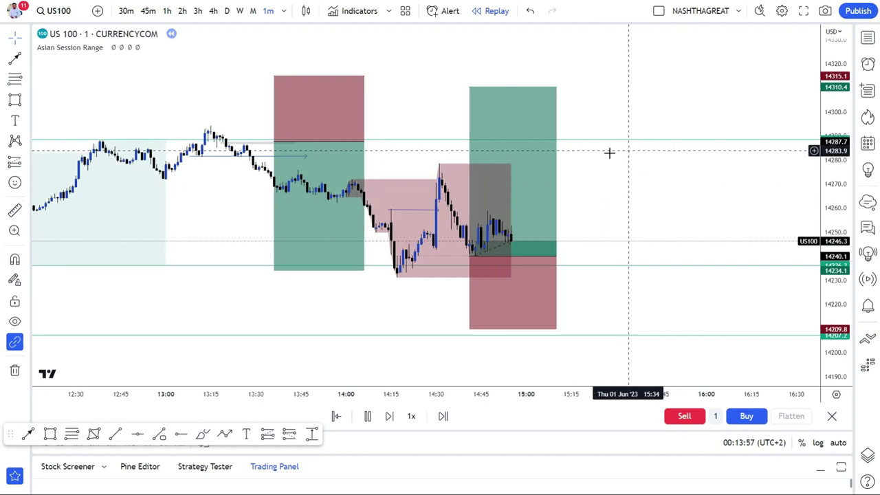
# Stretch the long position's box further right in time, twice, and reframe the chart
pyautogui.click(550, 256)
pyautogui.moveTo(550, 256); pyautogui.dragTo(635, 256)
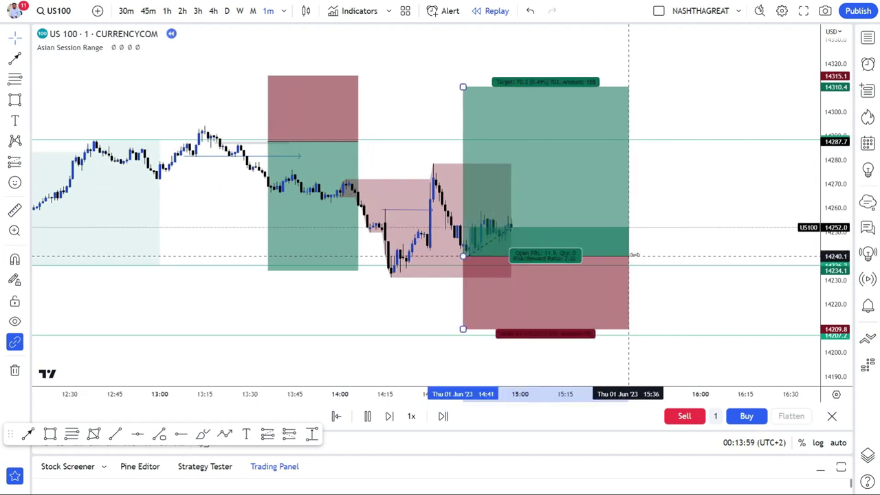
pyautogui.click(290, 300)
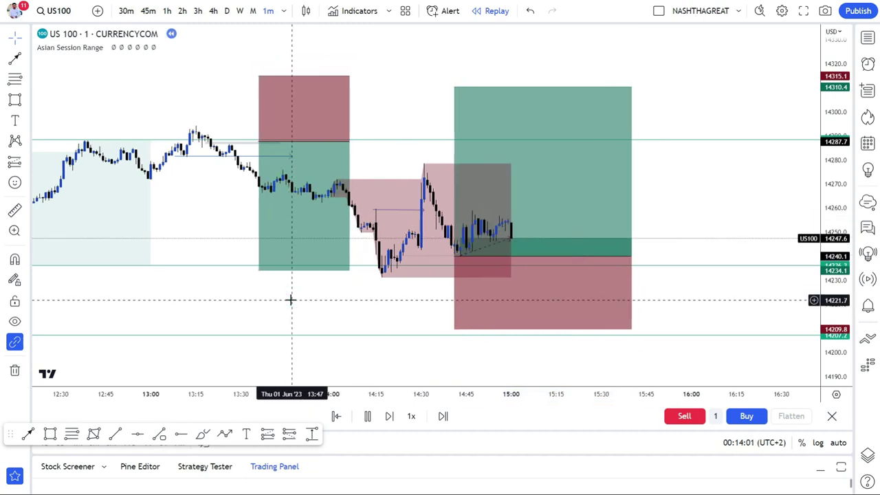
pyautogui.scroll(-3, 290, 300)
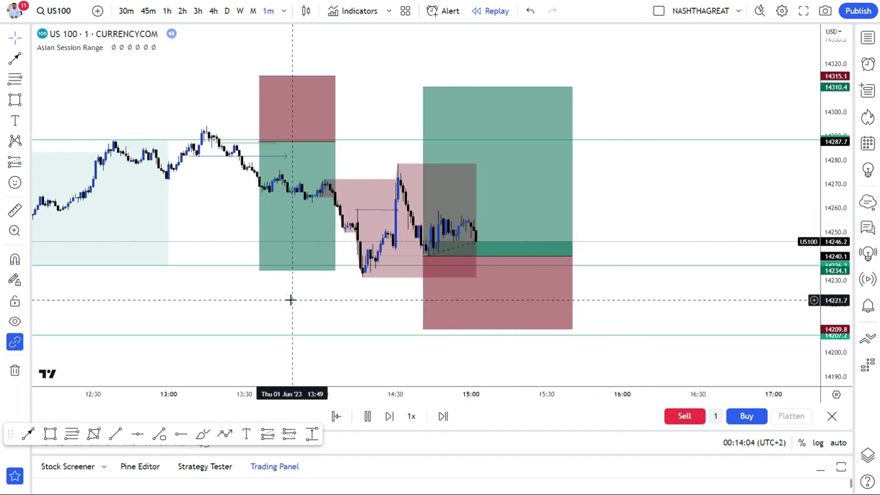
pyautogui.scroll(-1, 290, 299)
pyautogui.click(507, 277)
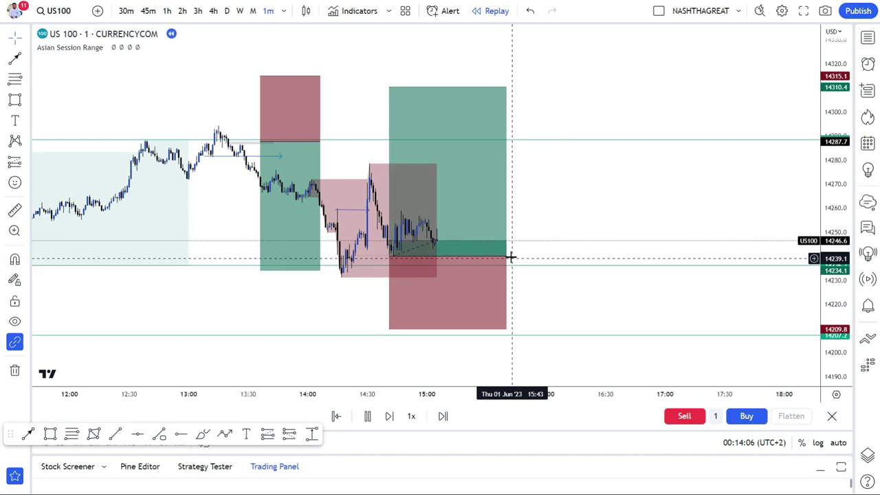
pyautogui.moveTo(505, 256); pyautogui.dragTo(635, 257)
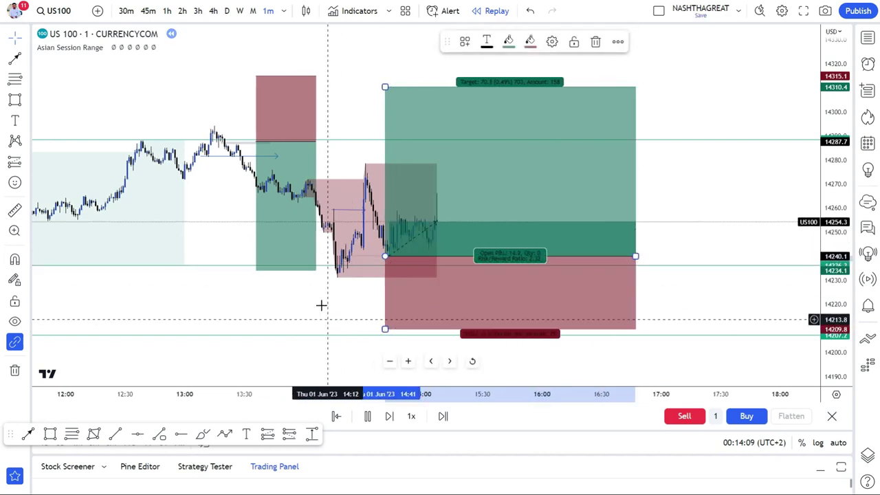
pyautogui.scroll(-2, 320, 304)
pyautogui.moveTo(227, 306); pyautogui.dragTo(383, 290)
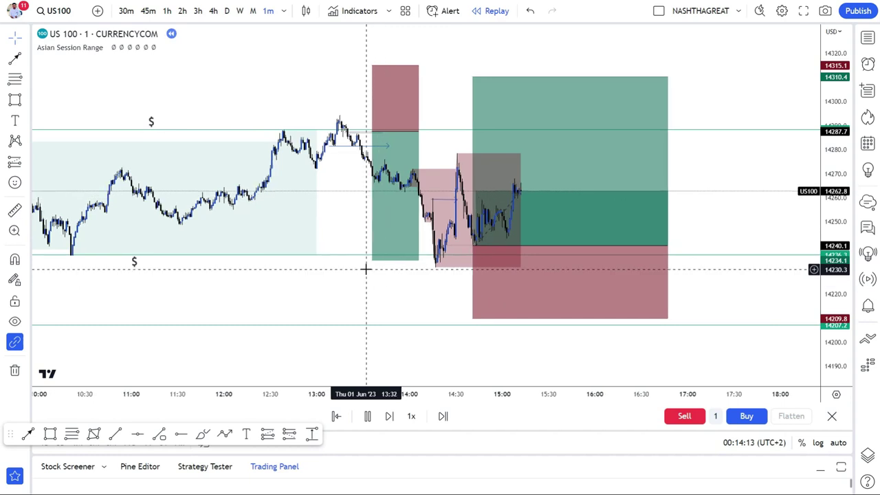
# Check the long position's open P&L as price climbs
pyautogui.click(539, 259)
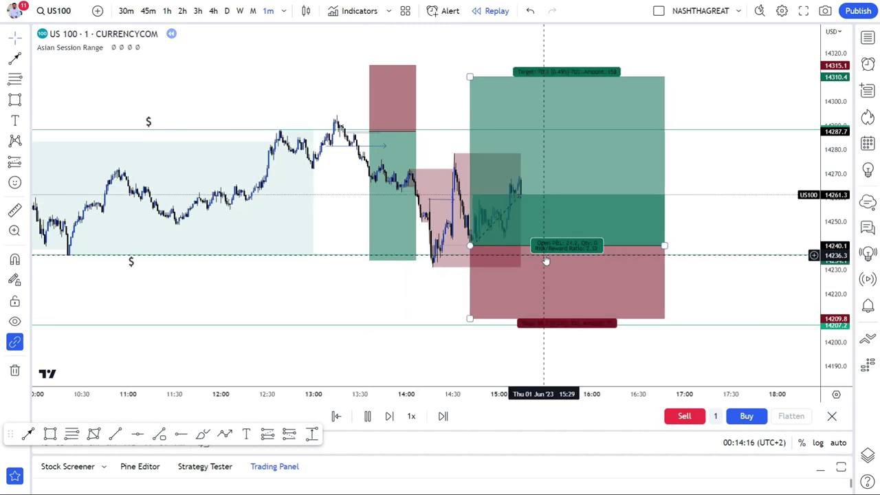
pyautogui.click(363, 277)
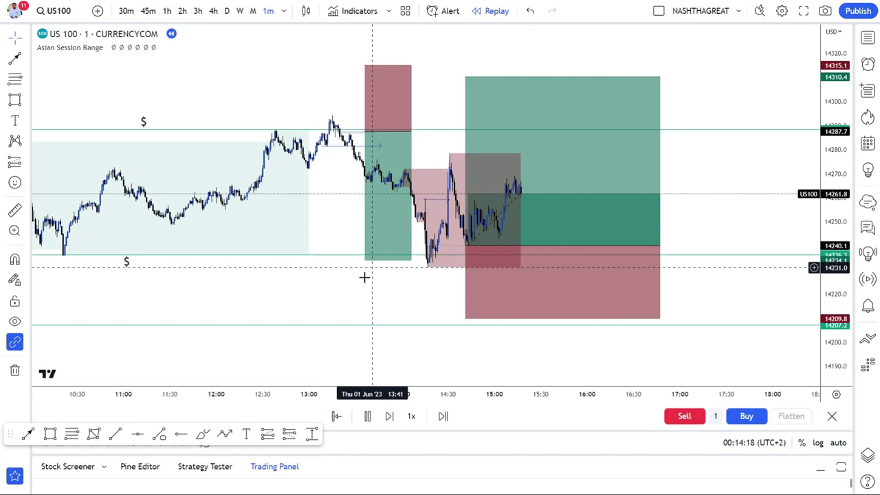
pyautogui.scroll(-1, 328, 281)
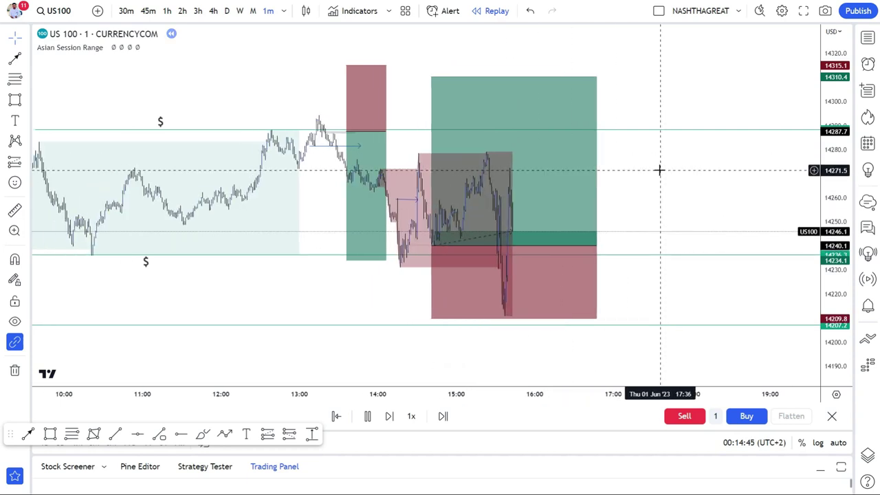
pyautogui.scroll(2, 659, 169)
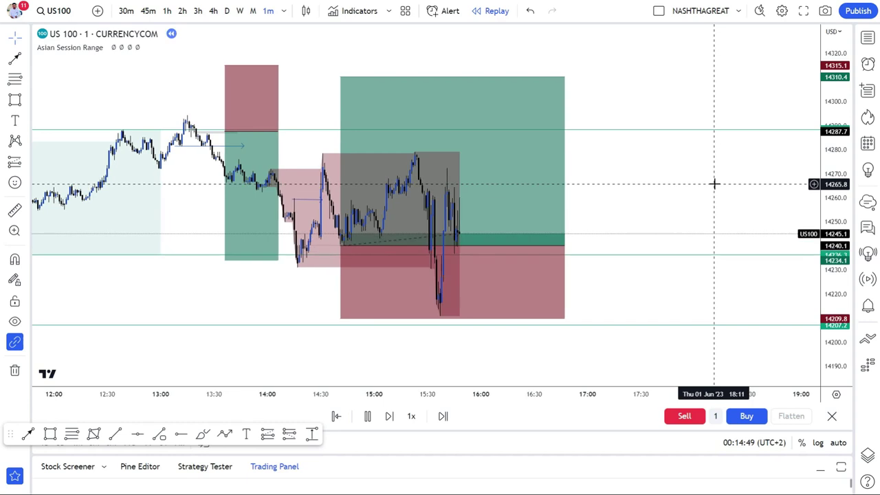
# Extend the long position further right again, then pause the replay
pyautogui.click(564, 245)
pyautogui.moveTo(564, 246); pyautogui.dragTo(662, 246)
pyautogui.scroll(-3, 255, 276)
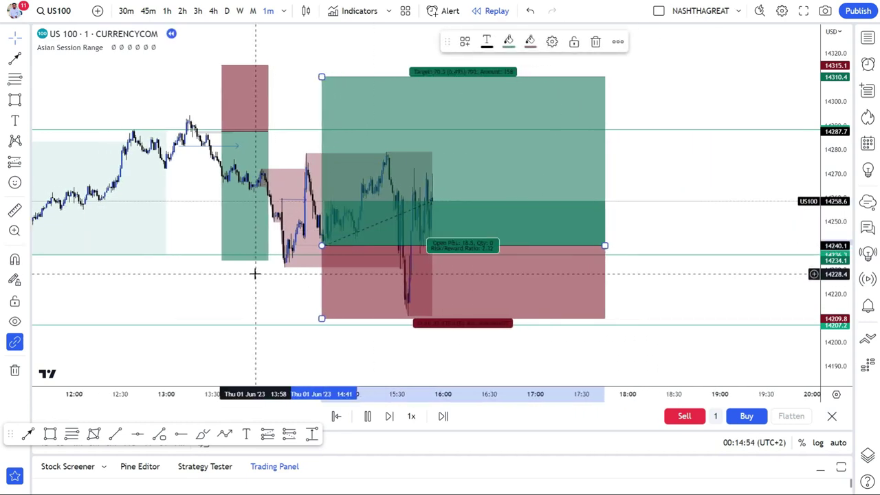
pyautogui.moveTo(217, 277); pyautogui.dragTo(396, 285)
pyautogui.scroll(-1, 398, 286)
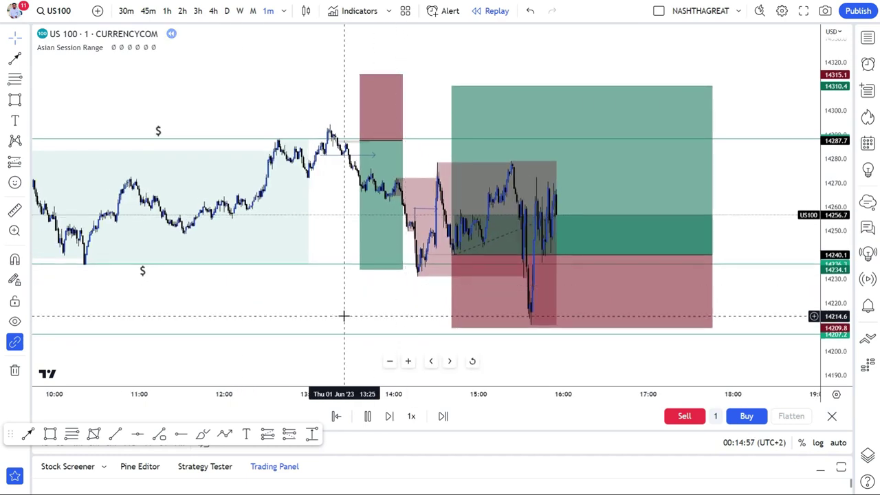
pyautogui.scroll(2, 323, 309)
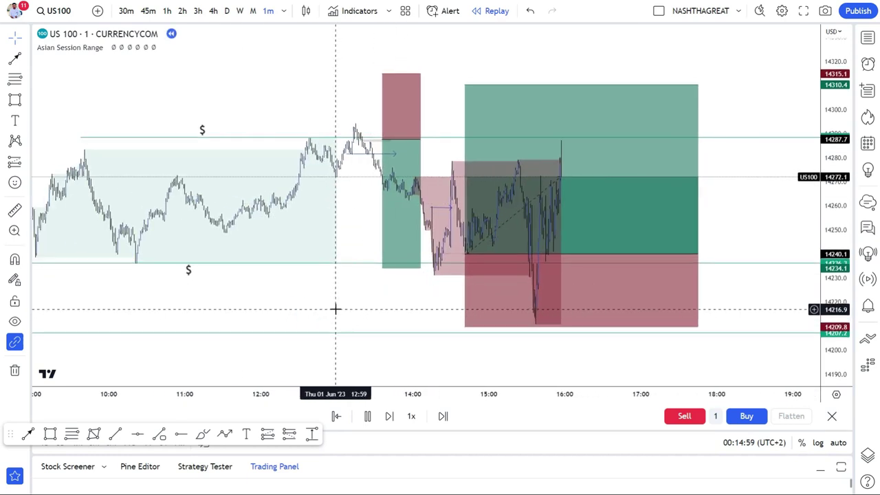
pyautogui.scroll(1, 358, 307)
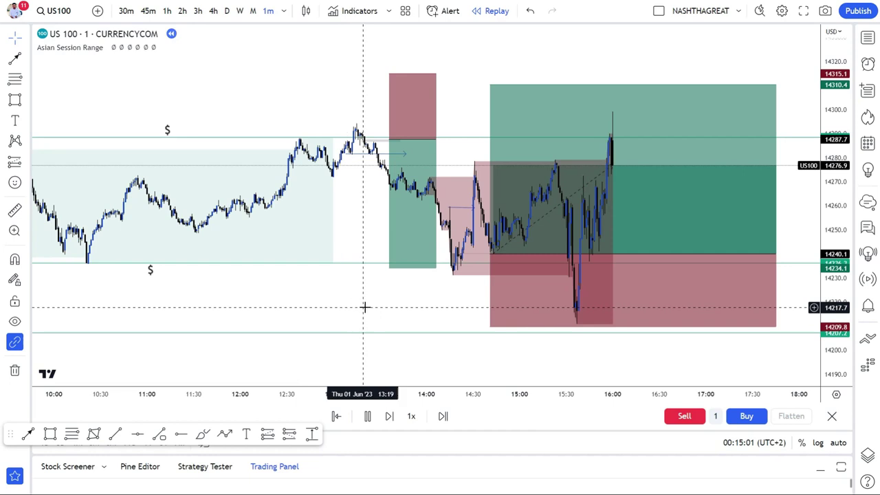
pyautogui.click(367, 416)
pyautogui.moveTo(367, 308); pyautogui.dragTo(330, 305)
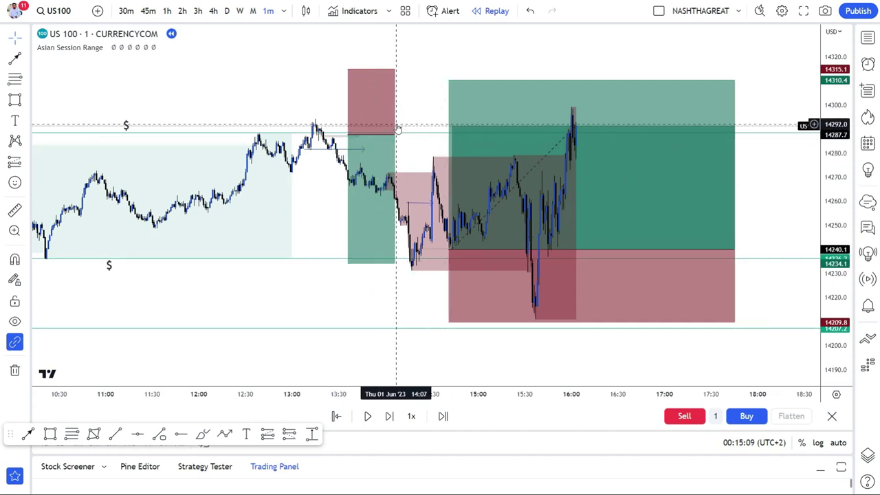
# Set the long's target near the recent high, pause replay, and stretch the short position right
pyautogui.click(375, 120)
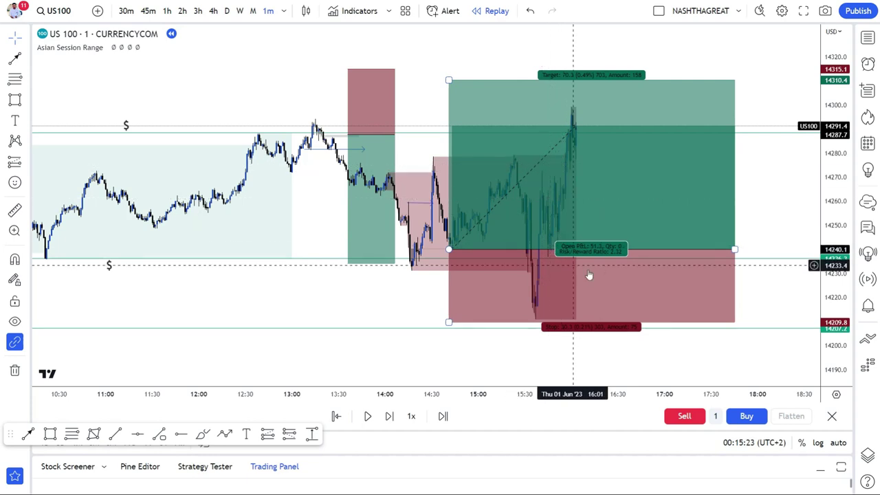
pyautogui.moveTo(448, 80); pyautogui.dragTo(454, 109)
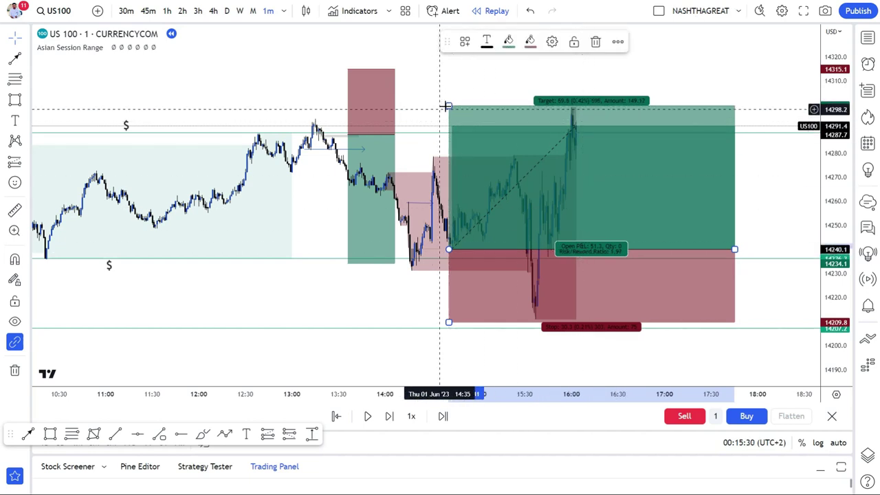
pyautogui.moveTo(449, 106); pyautogui.dragTo(448, 100)
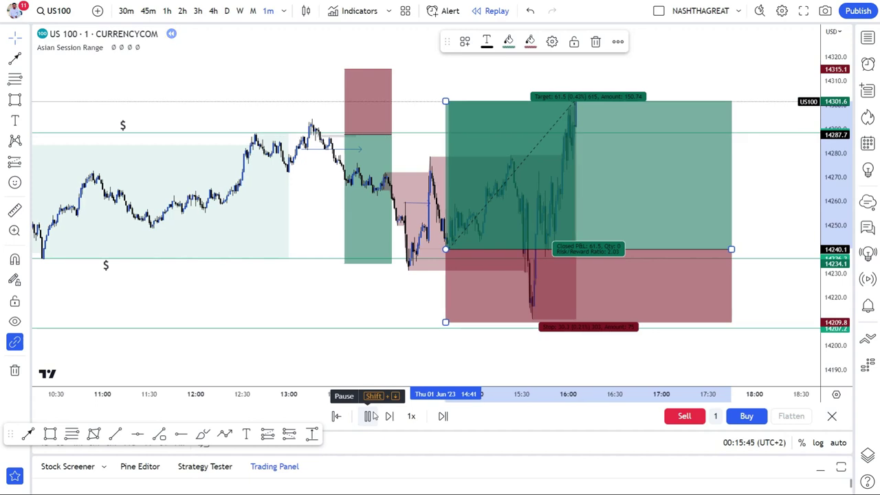
pyautogui.click(368, 417)
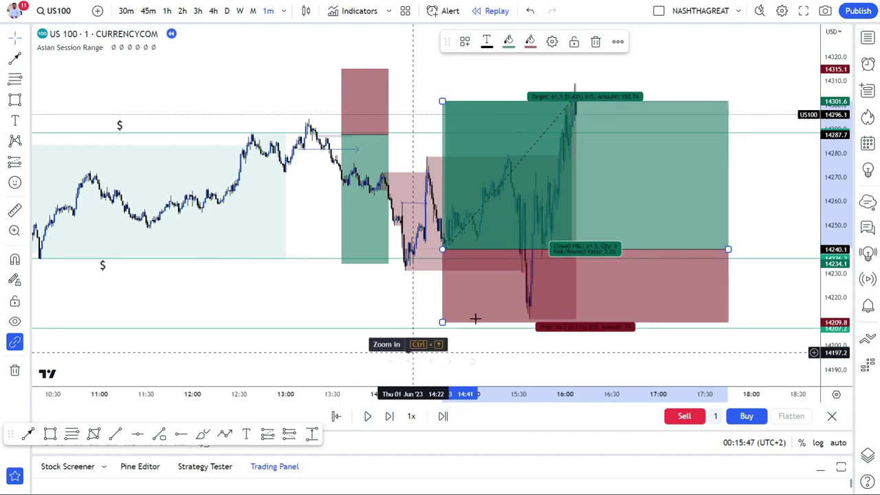
pyautogui.moveTo(389, 124); pyautogui.dragTo(635, 125)
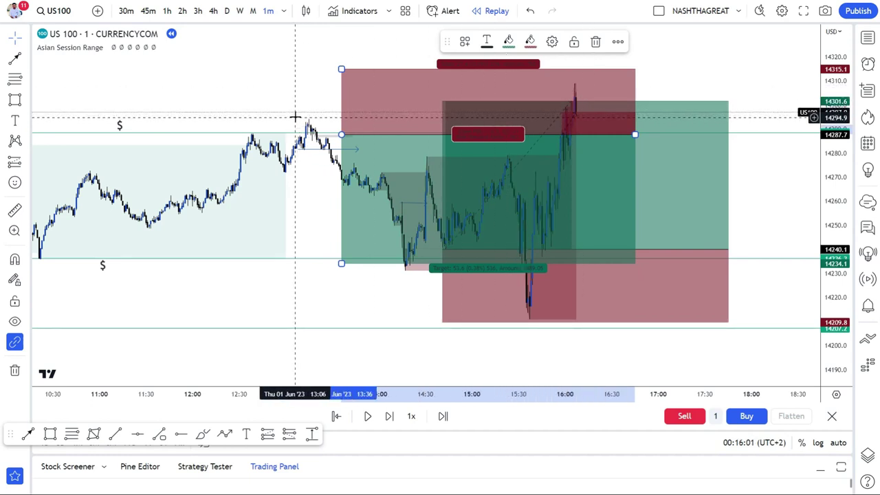
# Remove the short position and extend the long position out to about 18:45
pyautogui.rightClick(369, 113)
pyautogui.click(404, 347)
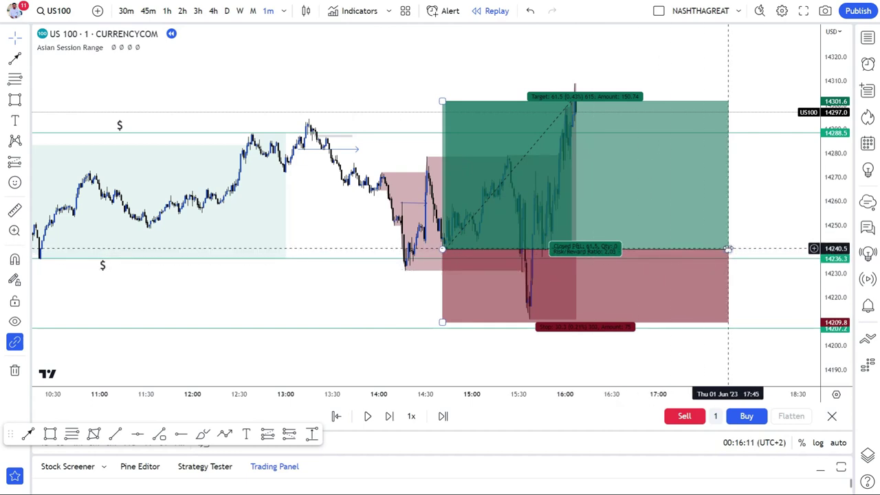
pyautogui.moveTo(728, 249); pyautogui.dragTo(813, 248)
pyautogui.scroll(-5, 357, 101)
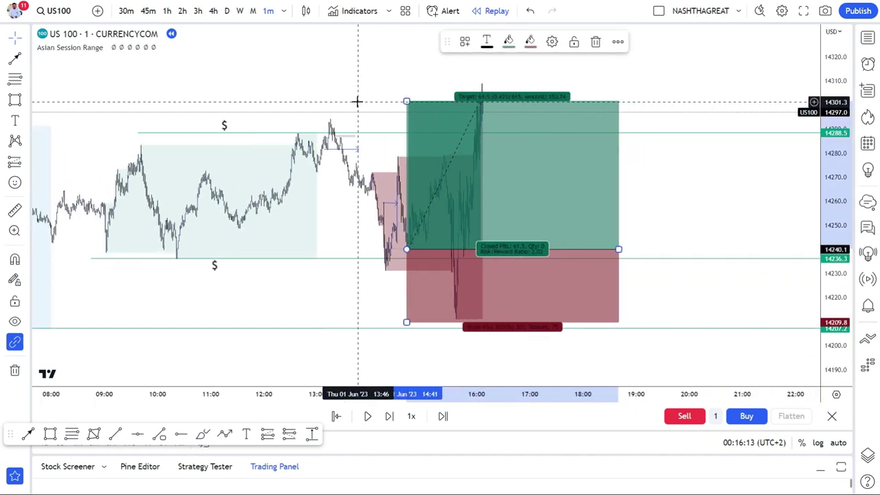
pyautogui.scroll(-5, 357, 101)
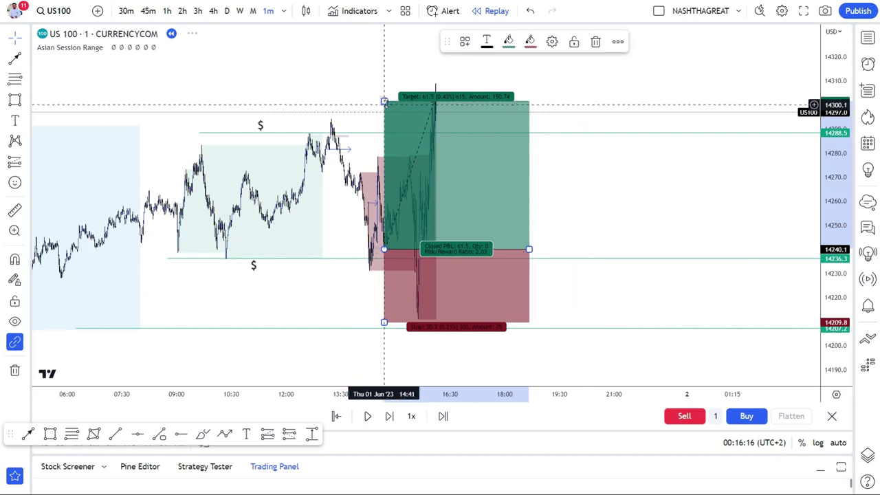
# Raise the long's target to about 14348.5 and stretch its box further right
pyautogui.moveTo(397, 71); pyautogui.dragTo(392, 47)
pyautogui.moveTo(528, 248); pyautogui.dragTo(737, 246)
pyautogui.scroll(-3, 335, 115)
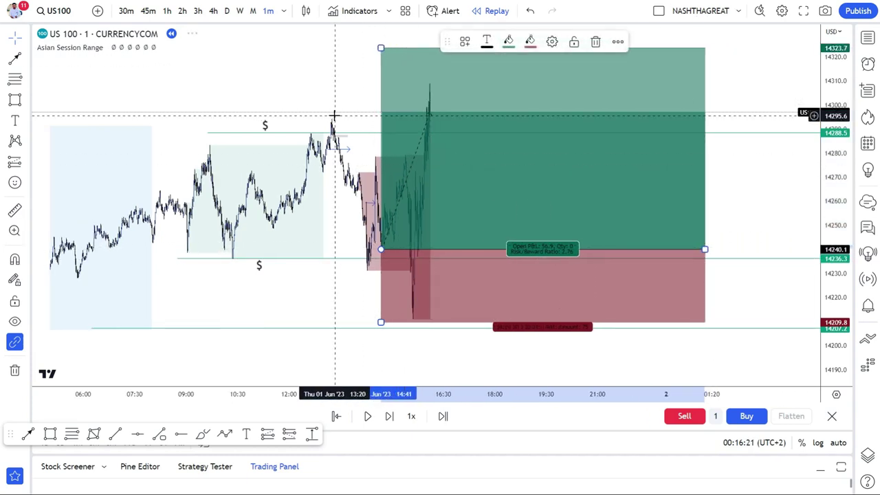
pyautogui.scroll(-2, 335, 115)
pyautogui.moveTo(155, 201); pyautogui.dragTo(154, 204)
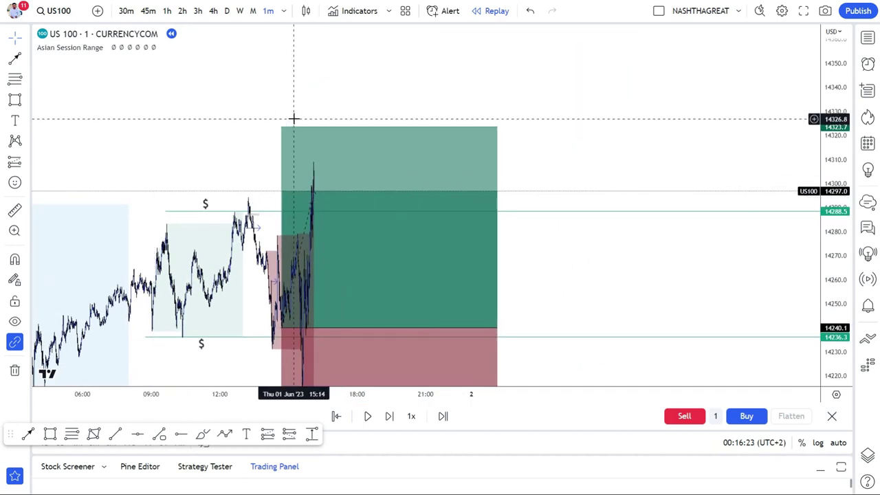
pyautogui.click(281, 125)
pyautogui.moveTo(281, 125); pyautogui.dragTo(293, 58)
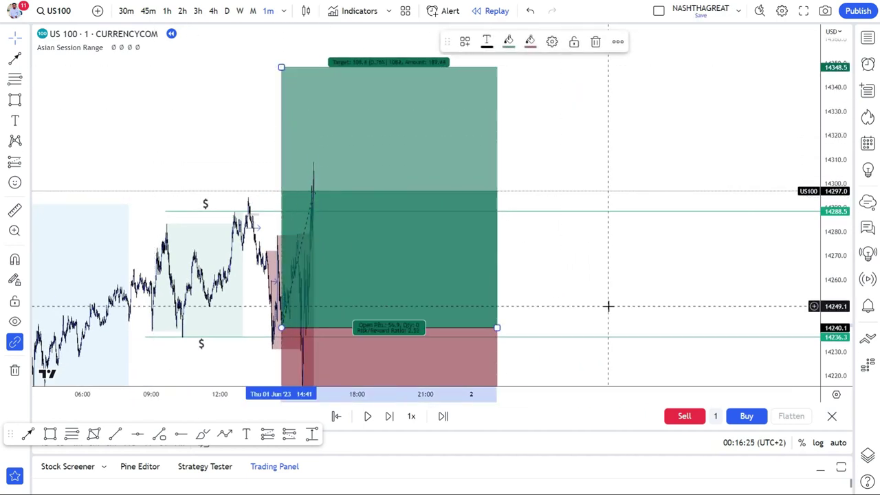
pyautogui.moveTo(498, 329); pyautogui.dragTo(662, 327)
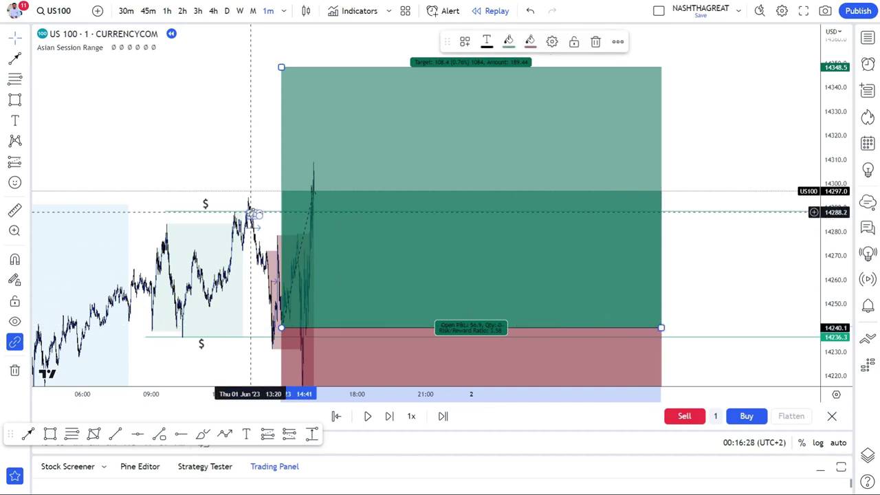
pyautogui.moveTo(230, 172); pyautogui.dragTo(327, 115)
pyautogui.moveTo(453, 362)
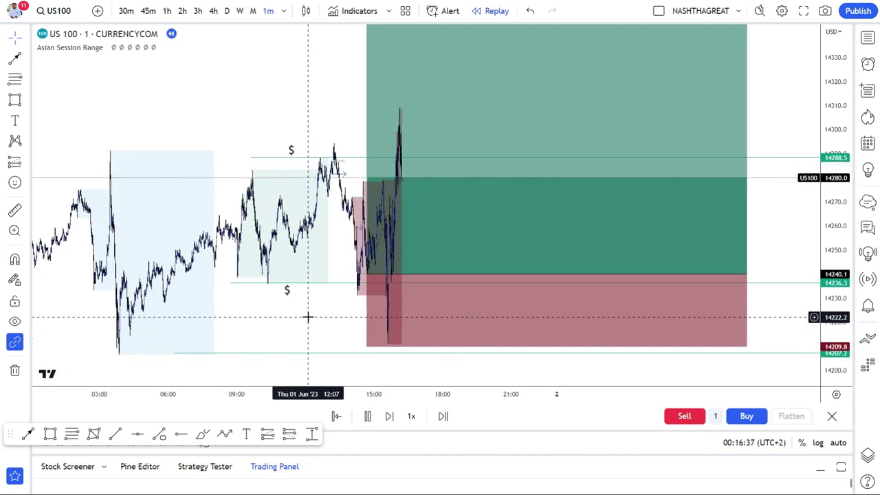
# Resume the replay at 3x speed and raise the long's take-profit to about 14392
pyautogui.click(391, 243)
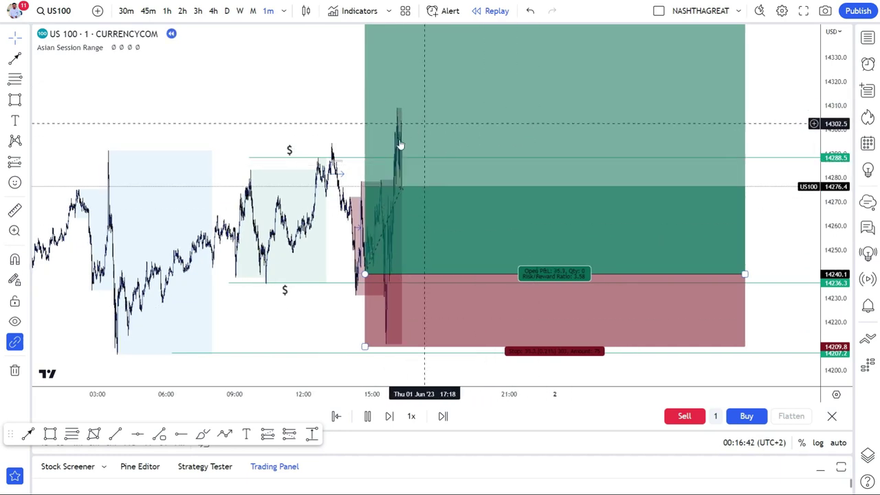
pyautogui.click(415, 353)
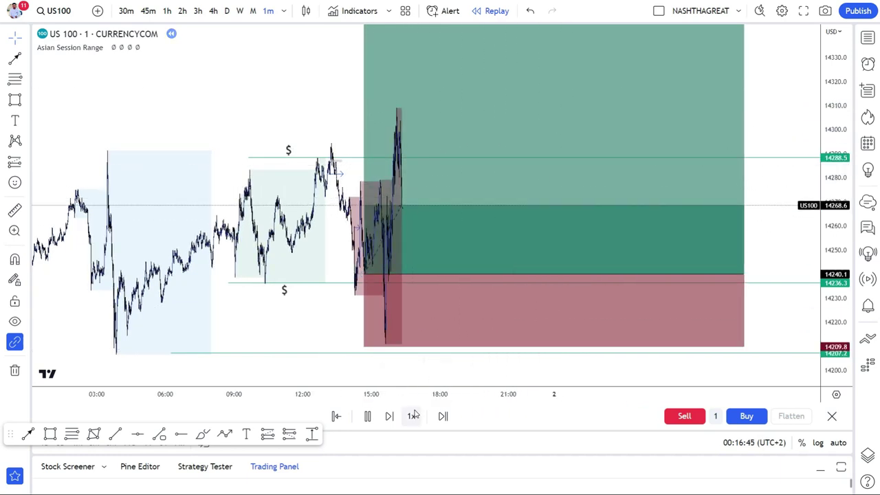
pyautogui.click(411, 416)
pyautogui.click(441, 318)
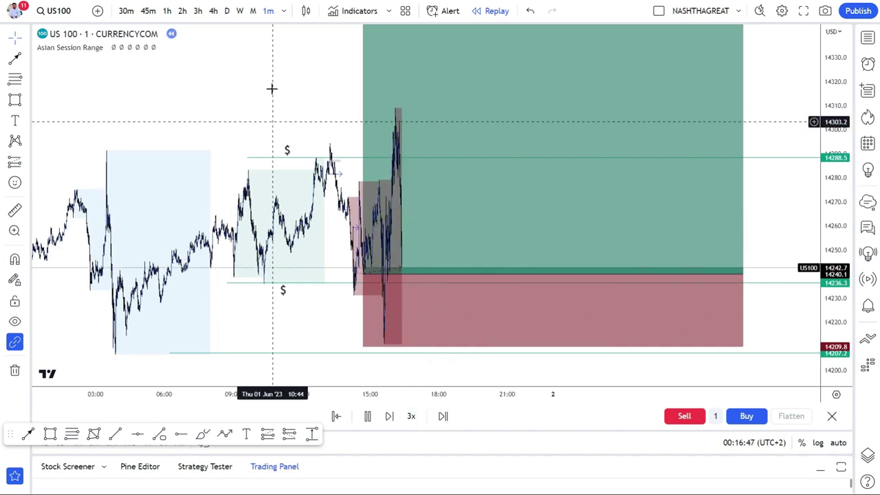
pyautogui.click(367, 416)
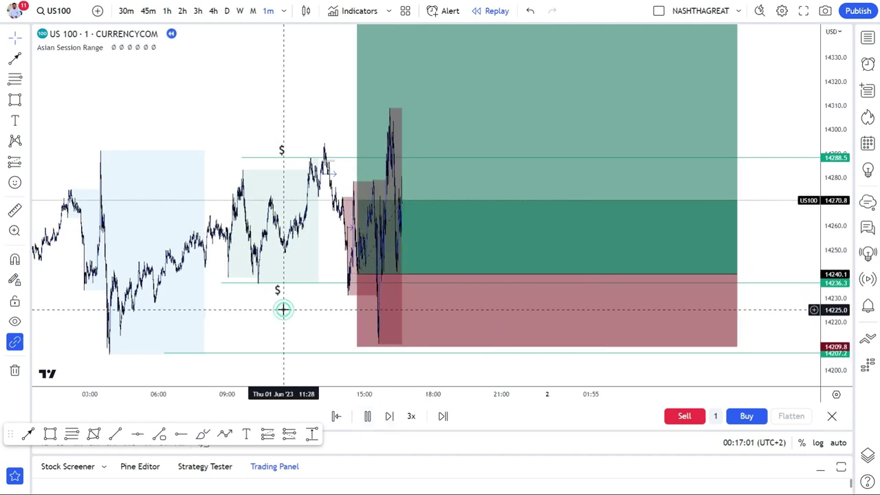
pyautogui.moveTo(298, 324)
pyautogui.mouseDown()
pyautogui.moveTo(265, 316)
pyautogui.moveTo(367, 336)
pyautogui.moveTo(380, 349)
pyautogui.moveTo(309, 336)
pyautogui.mouseUp()
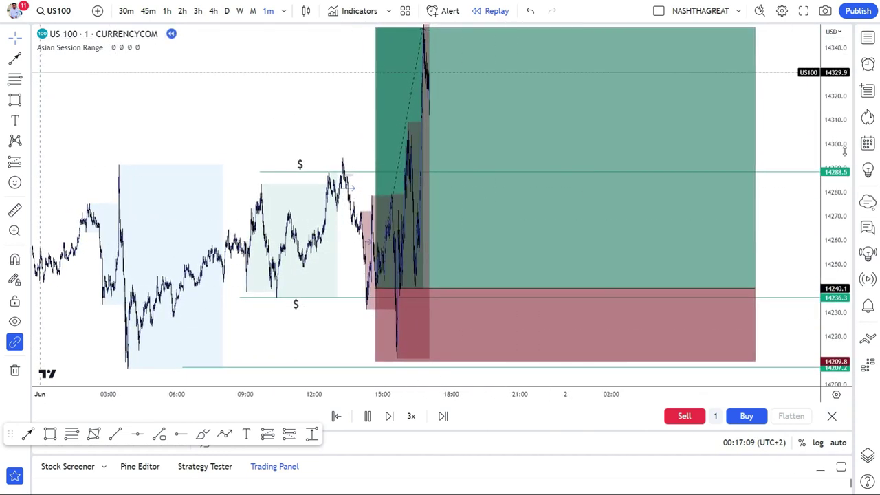
pyautogui.moveTo(380, 128); pyautogui.dragTo(391, 75)
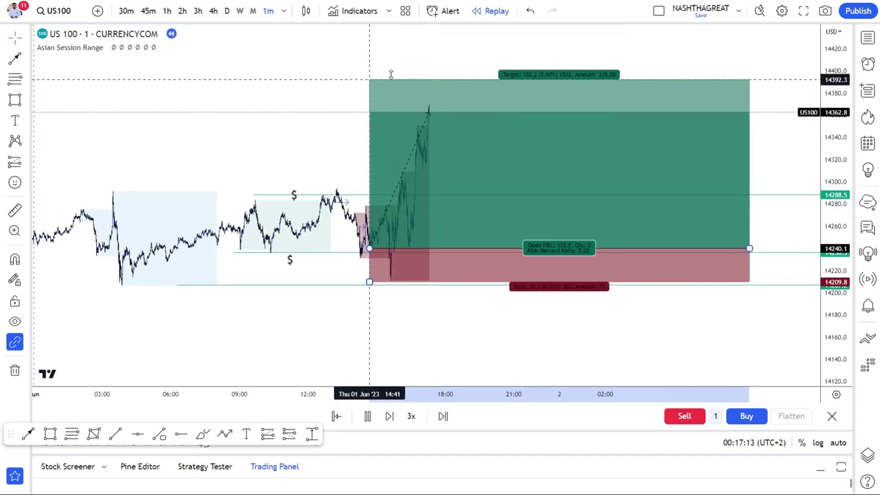
# Raise the long's target above the latest high and pause the replay
pyautogui.click(283, 96)
pyautogui.click(361, 190)
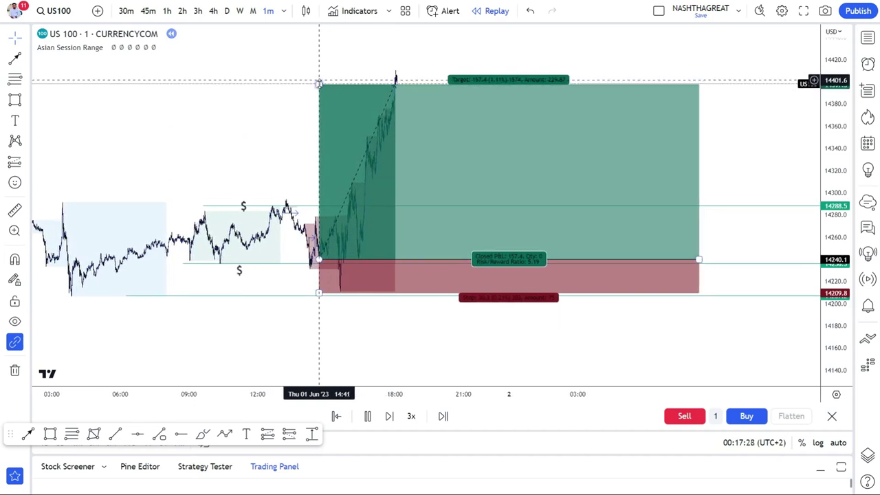
pyautogui.moveTo(321, 85); pyautogui.dragTo(326, 49)
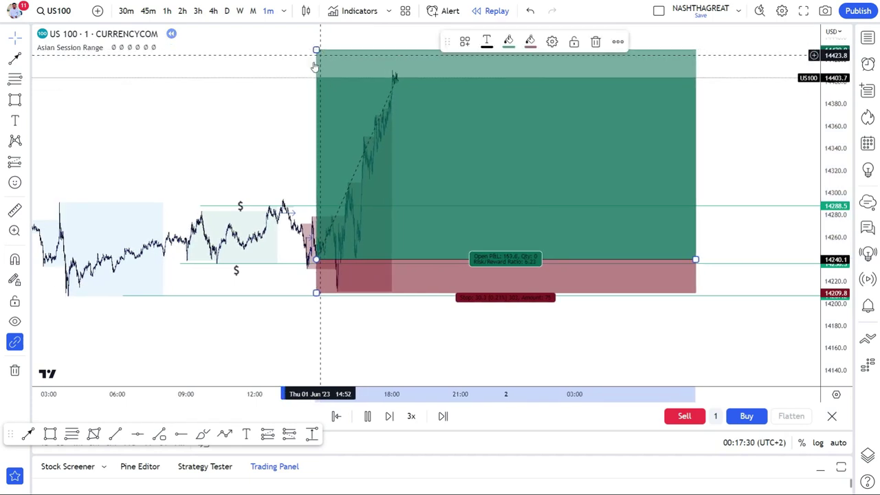
pyautogui.click(367, 416)
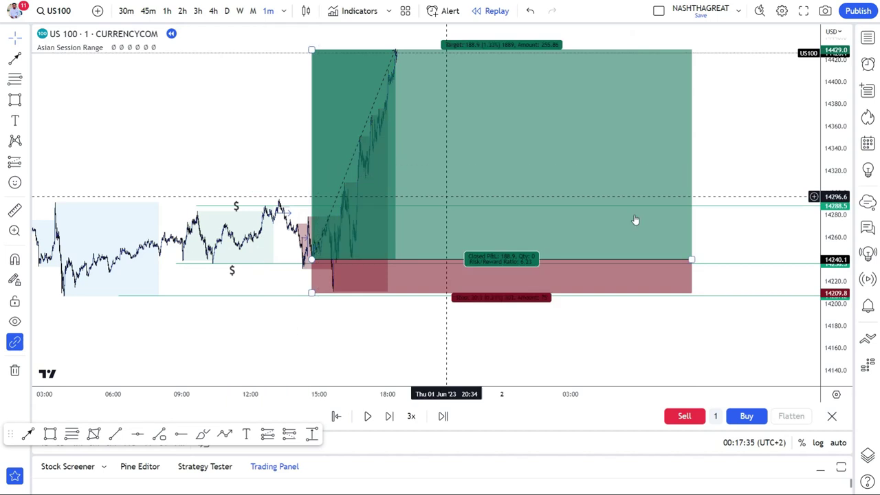
# Narrow the long position and set its target to 14381.9, closing it in profit
pyautogui.moveTo(691, 259); pyautogui.dragTo(393, 259)
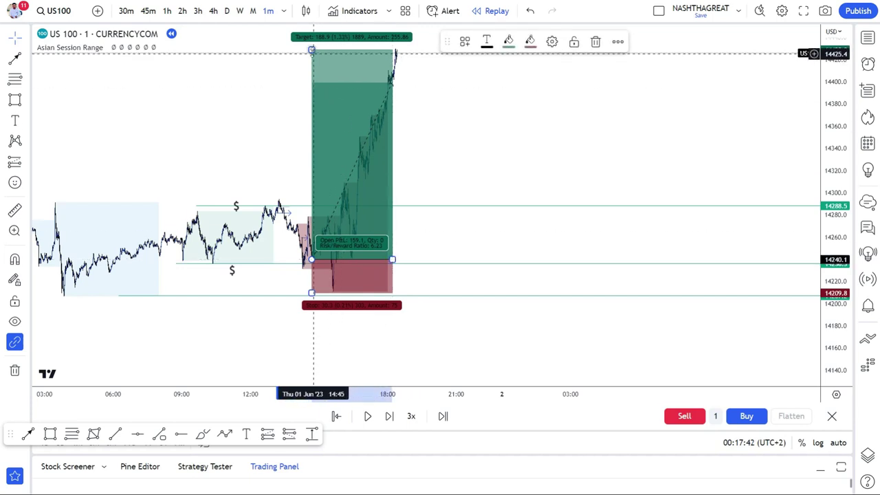
pyautogui.moveTo(311, 50); pyautogui.dragTo(315, 102)
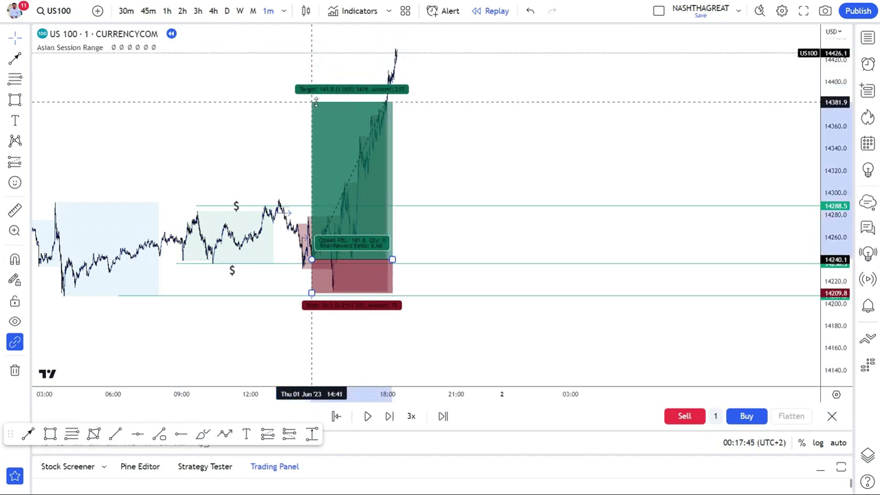
pyautogui.click(477, 153)
pyautogui.moveTo(477, 154); pyautogui.dragTo(685, 145)
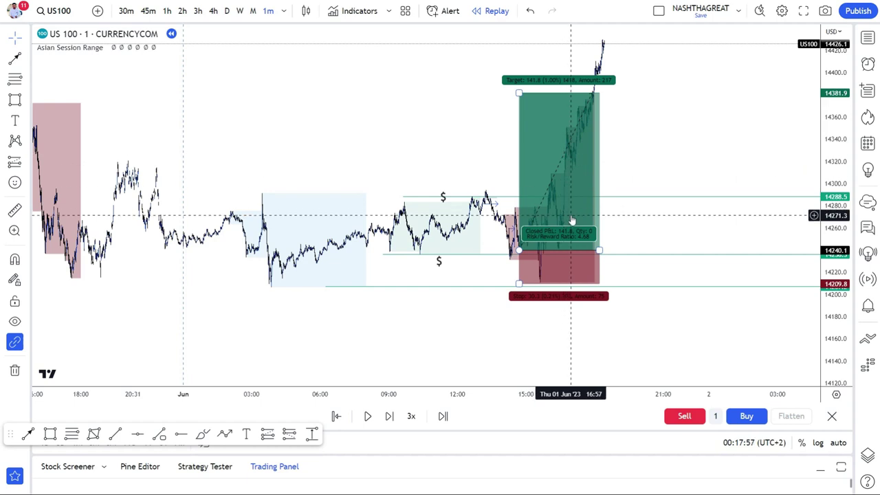
pyautogui.scroll(5, 423, 138)
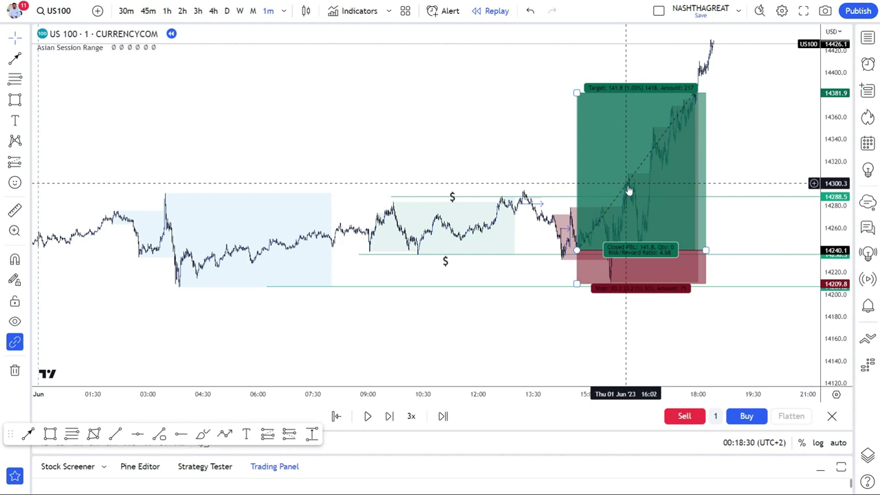
pyautogui.moveTo(507, 124); pyautogui.dragTo(362, 146)
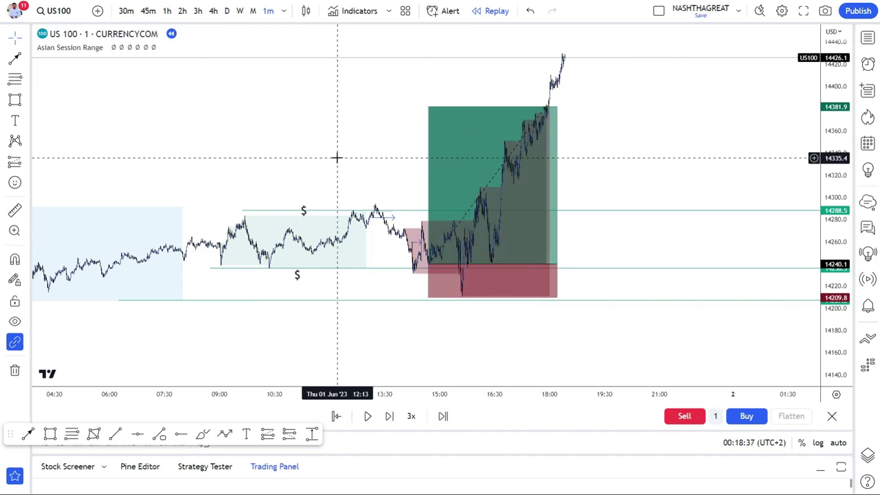
pyautogui.scroll(-2, 337, 158)
pyautogui.moveTo(199, 143); pyautogui.dragTo(442, 140)
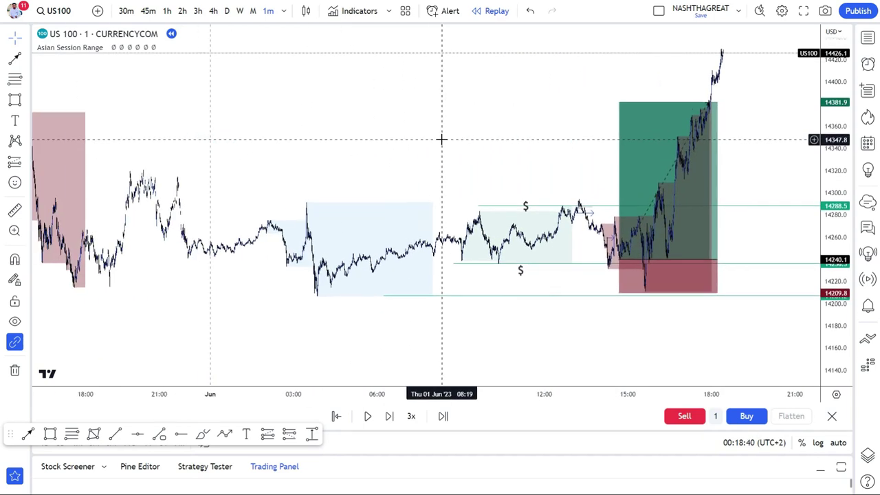
pyautogui.moveTo(319, 126); pyautogui.dragTo(673, 145)
pyautogui.moveTo(570, 123); pyautogui.dragTo(294, 114)
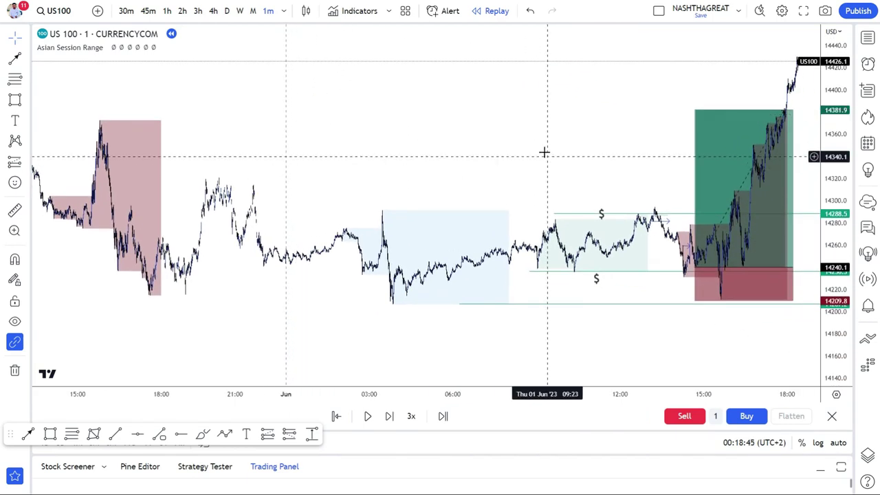
pyautogui.moveTo(425, 147); pyautogui.dragTo(640, 145)
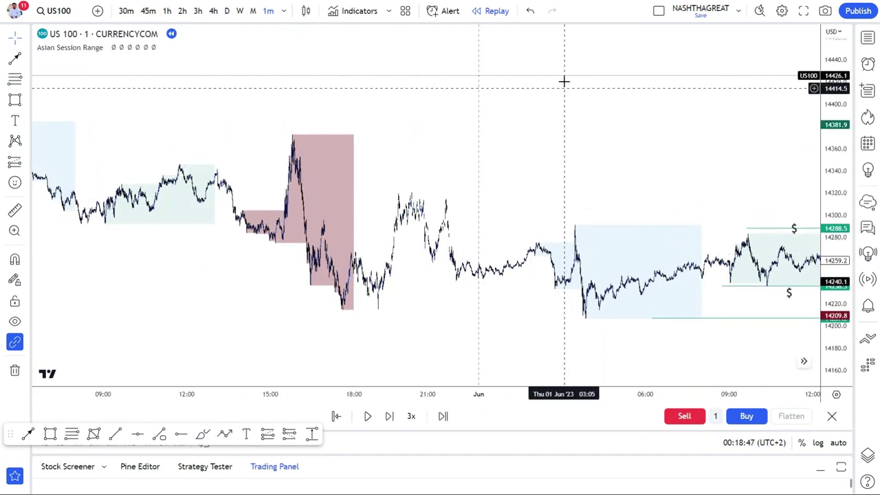
# Exit chart replay mode and start bar replay again
pyautogui.click(832, 417)
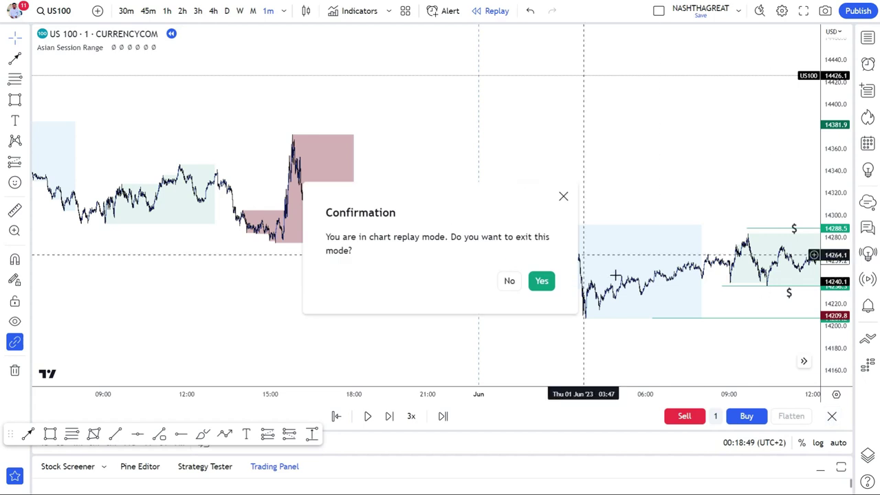
pyautogui.click(542, 280)
pyautogui.click(490, 11)
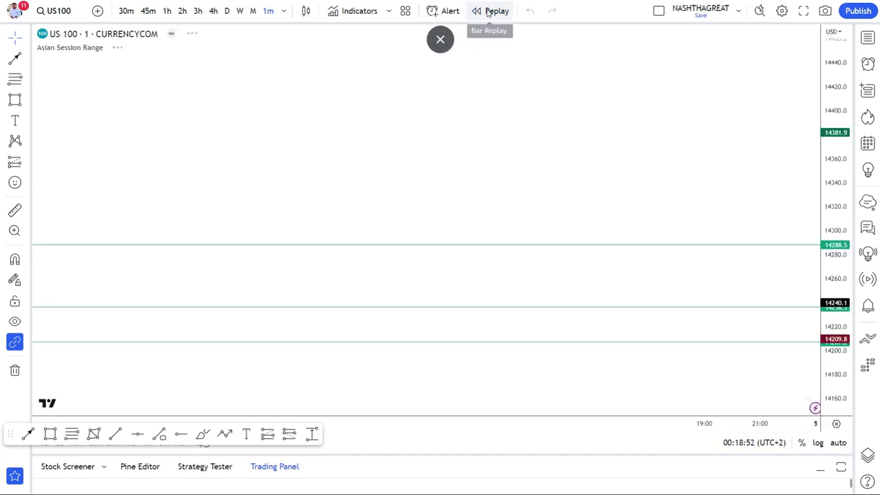
pyautogui.click(359, 124)
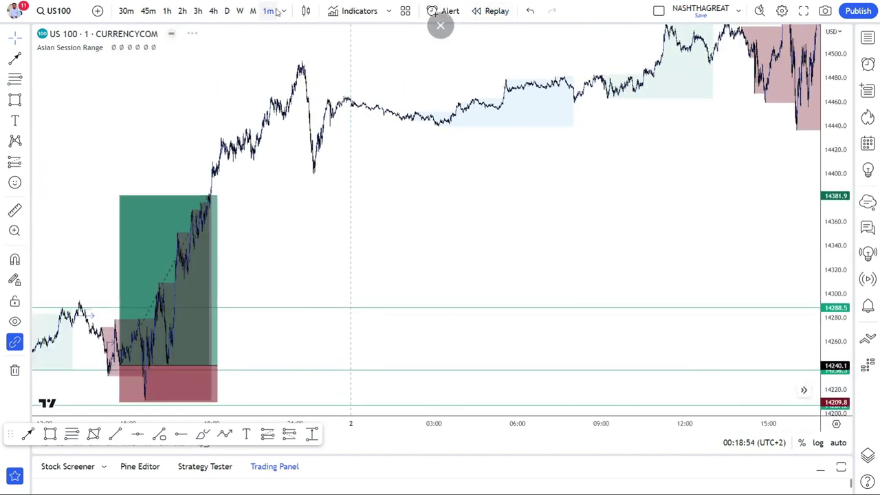
# Switch the chart to 15-minute candles, fit the price scale, and re-enter bar replay
pyautogui.click(278, 12)
pyautogui.click(291, 197)
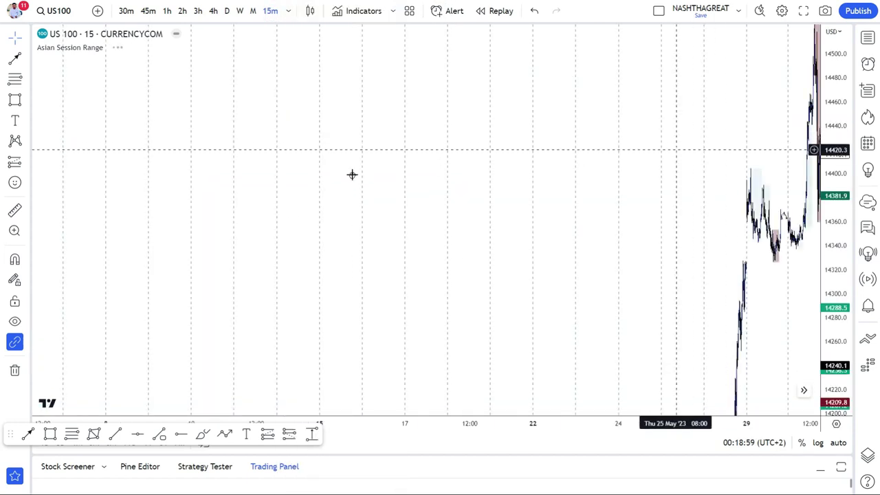
pyautogui.rightClick(825, 139)
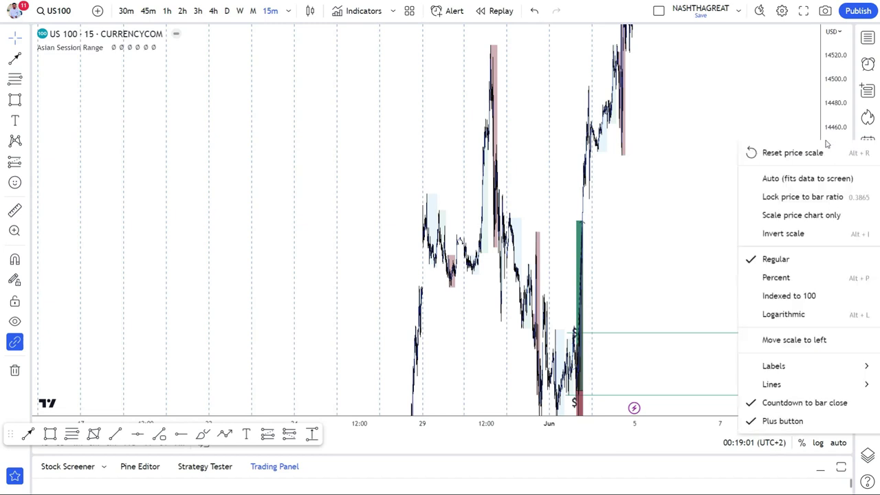
pyautogui.click(777, 177)
pyautogui.scroll(-1, 594, 235)
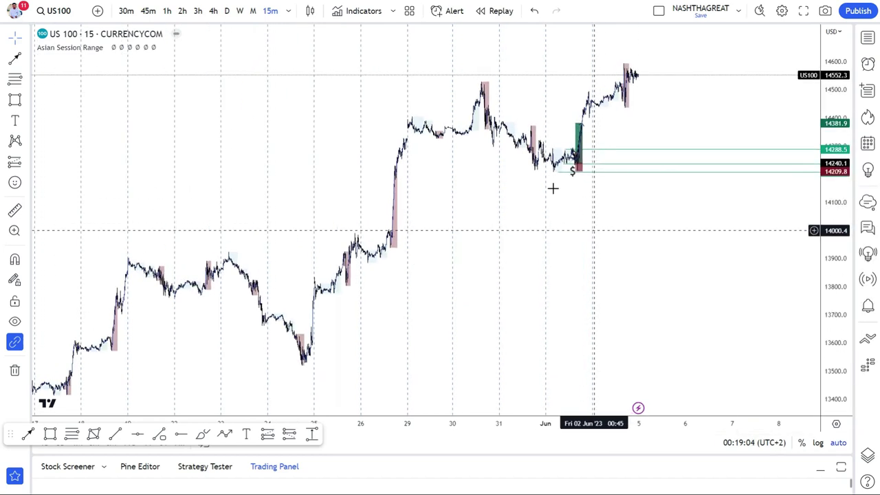
pyautogui.click(501, 10)
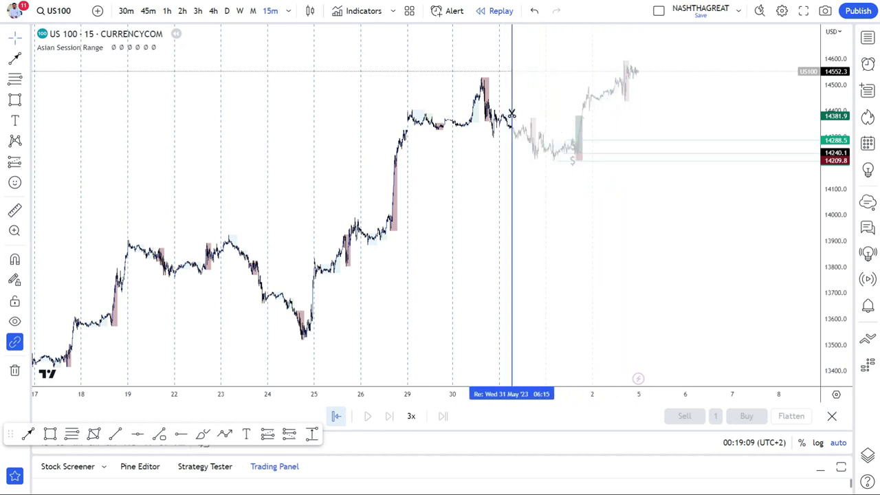
# Start the replay from 31 May and zoom in on the latest bars
pyautogui.click(525, 125)
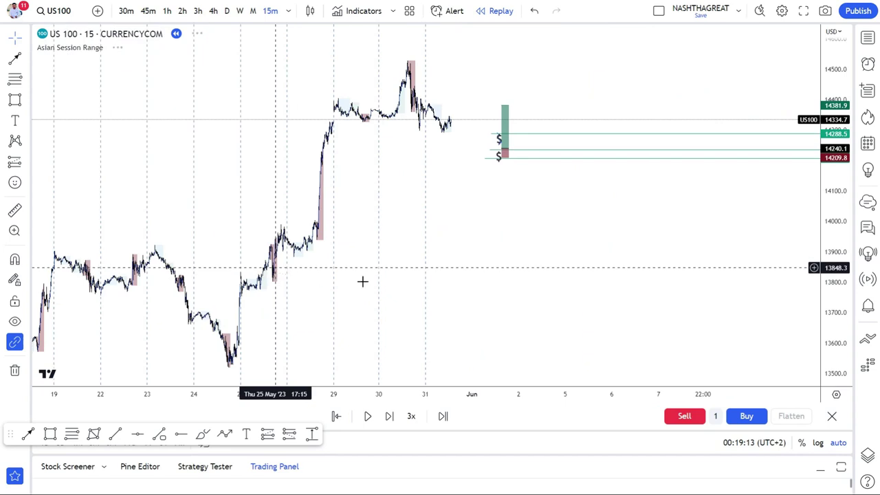
pyautogui.scroll(5, 362, 281)
pyautogui.scroll(5, 408, 282)
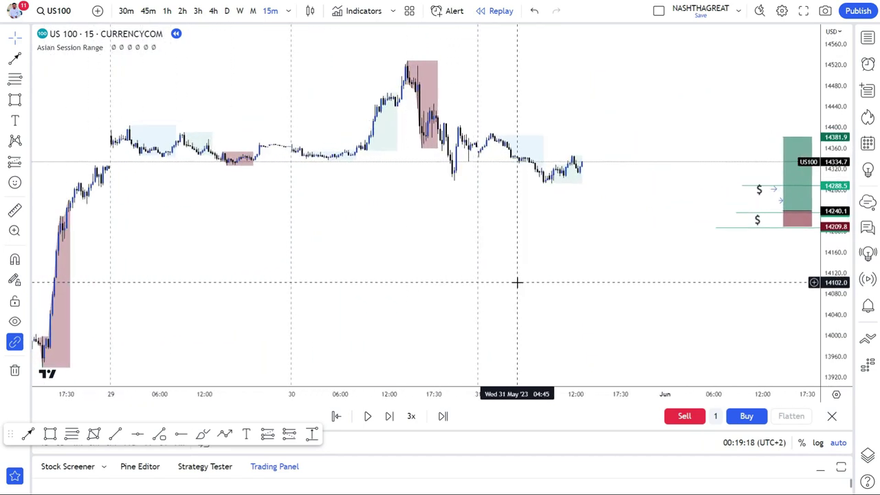
pyautogui.scroll(1, 516, 281)
pyautogui.moveTo(605, 289); pyautogui.dragTo(450, 231)
pyautogui.scroll(1, 450, 231)
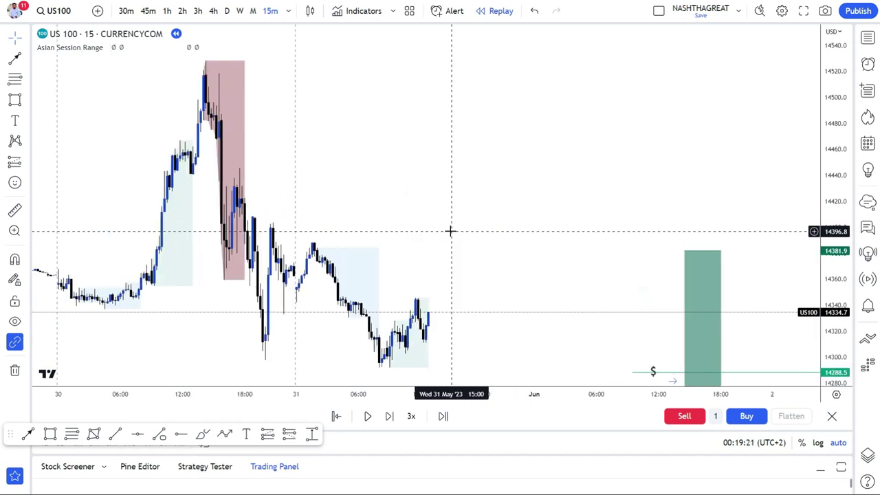
# Set replay speed to 1x, pause, and rescale the price axis to show lower levels
pyautogui.click(411, 417)
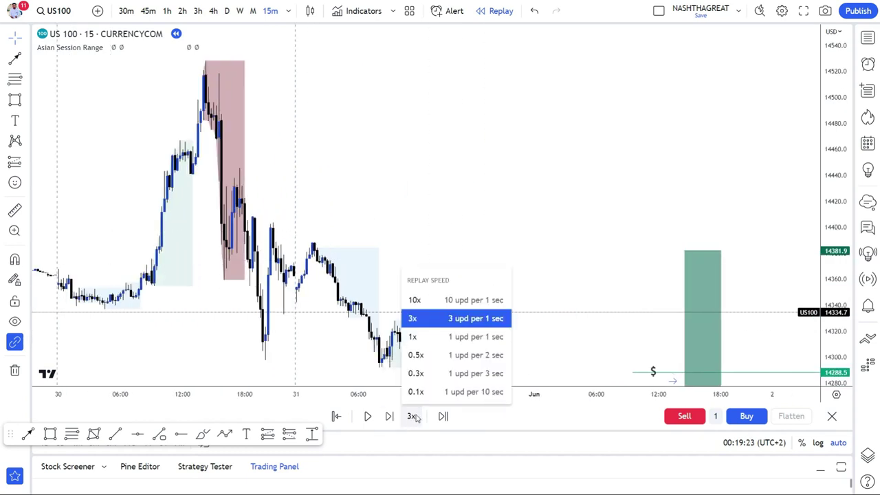
pyautogui.click(420, 335)
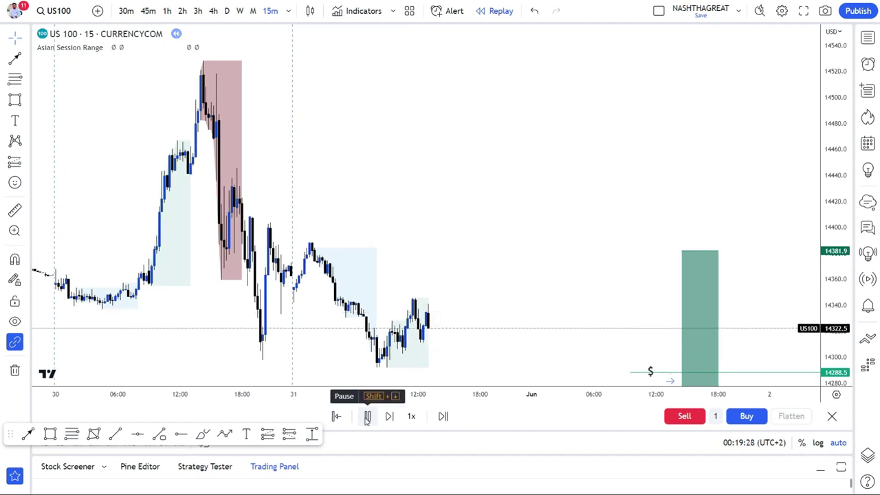
pyautogui.click(367, 416)
pyautogui.hscroll(-3, 611, 252)
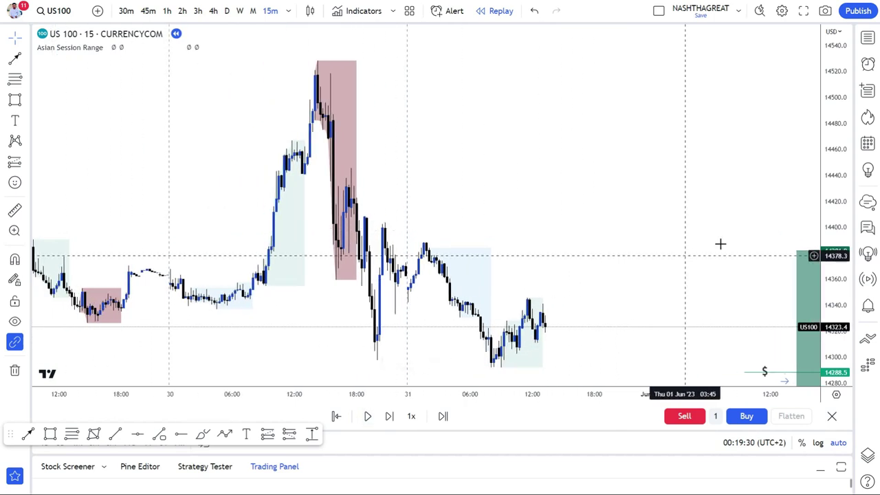
pyautogui.scroll(3, 631, 206)
pyautogui.click(574, 220)
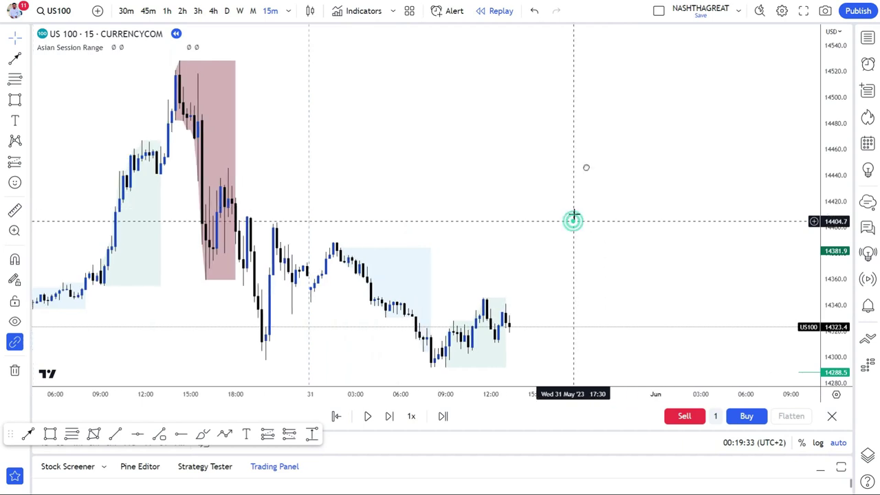
pyautogui.moveTo(573, 220); pyautogui.dragTo(589, 129)
pyautogui.moveTo(840, 136); pyautogui.dragTo(840, 199)
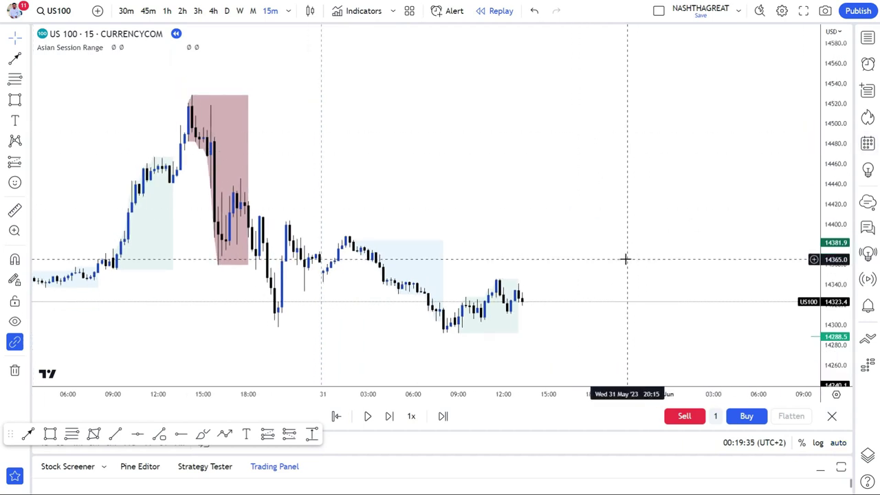
pyautogui.moveTo(625, 257); pyautogui.dragTo(630, 122)
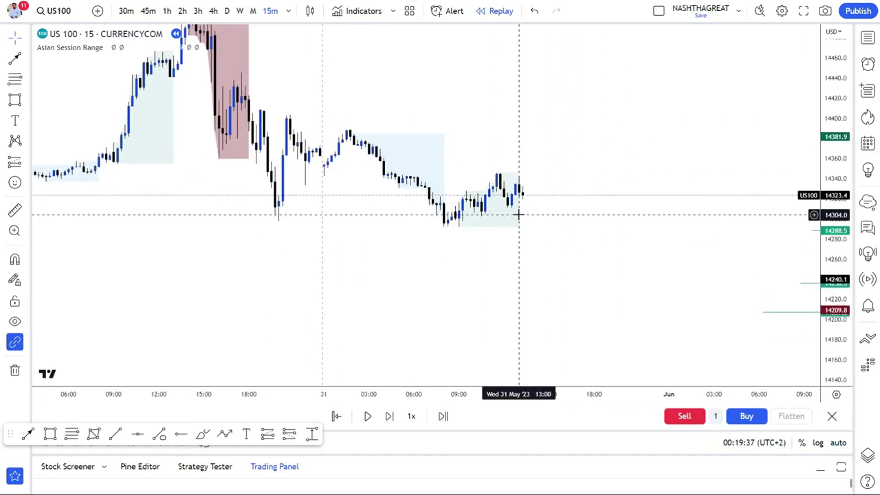
# Draw horizontal rays at the 14291.5 low and the 14388.4 high
pyautogui.click(24, 62)
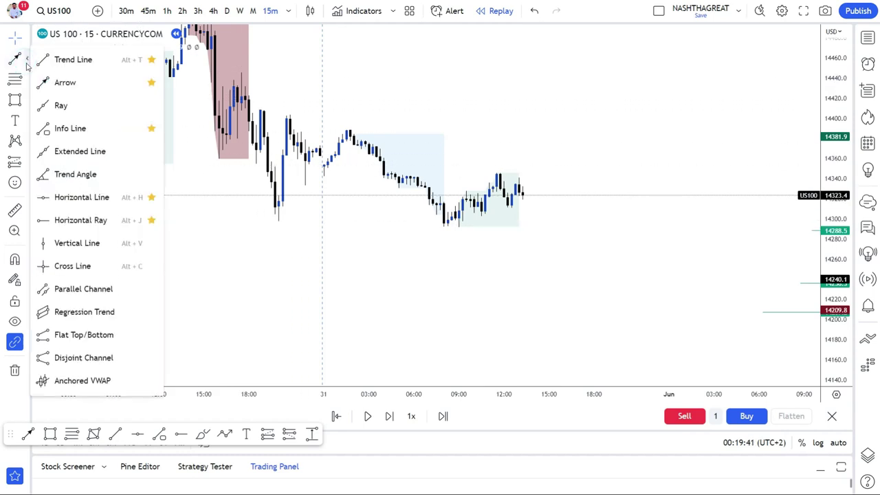
pyautogui.click(46, 220)
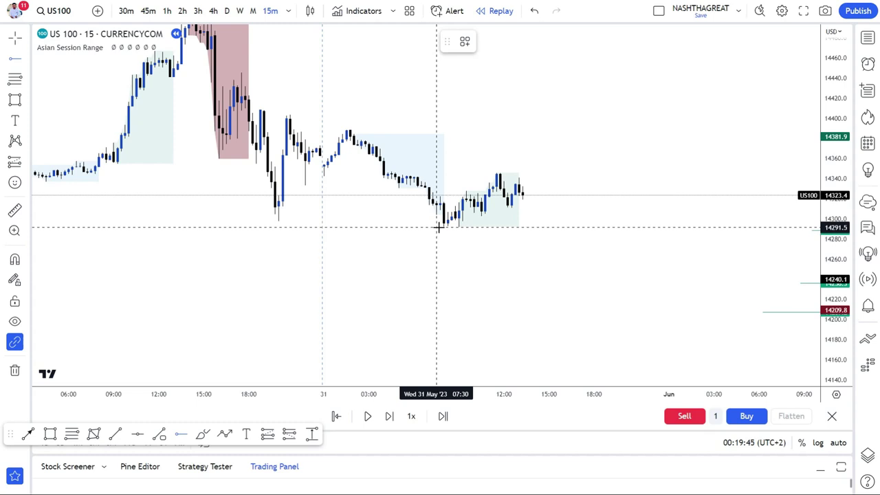
pyautogui.click(439, 227)
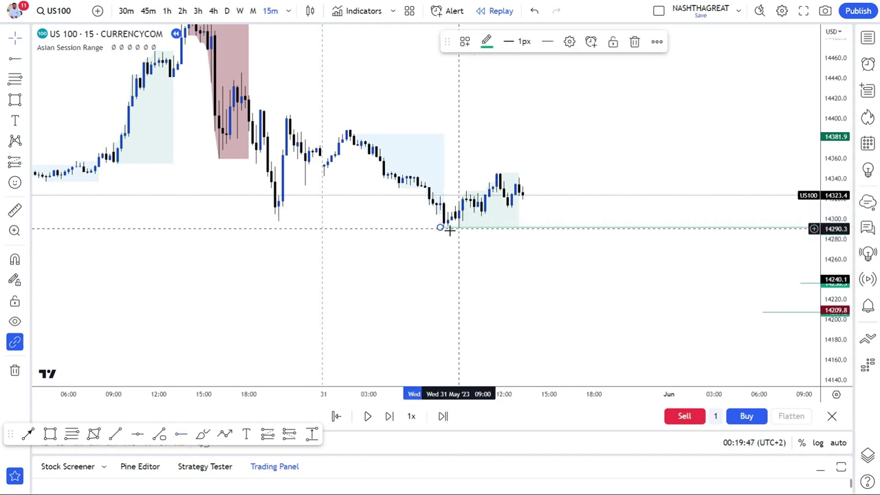
pyautogui.click(335, 135)
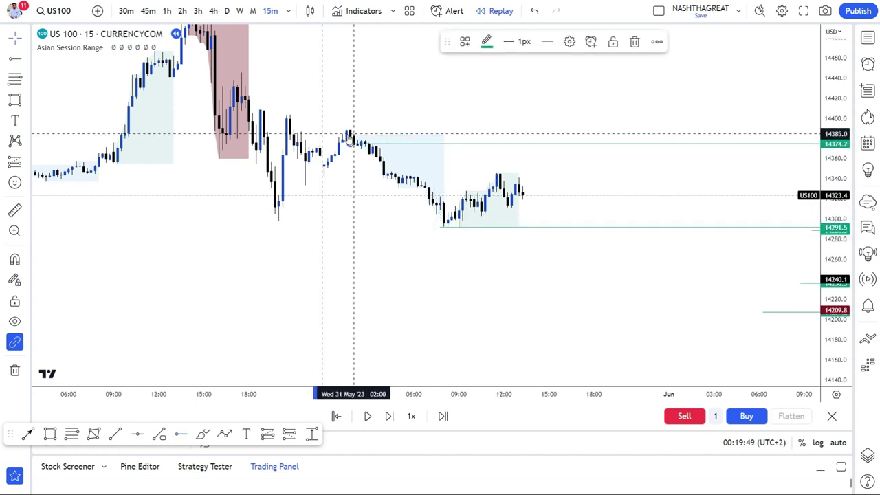
pyautogui.moveTo(346, 125)
pyautogui.mouseDown()
pyautogui.moveTo(325, 130)
pyautogui.moveTo(343, 119)
pyautogui.mouseUp()
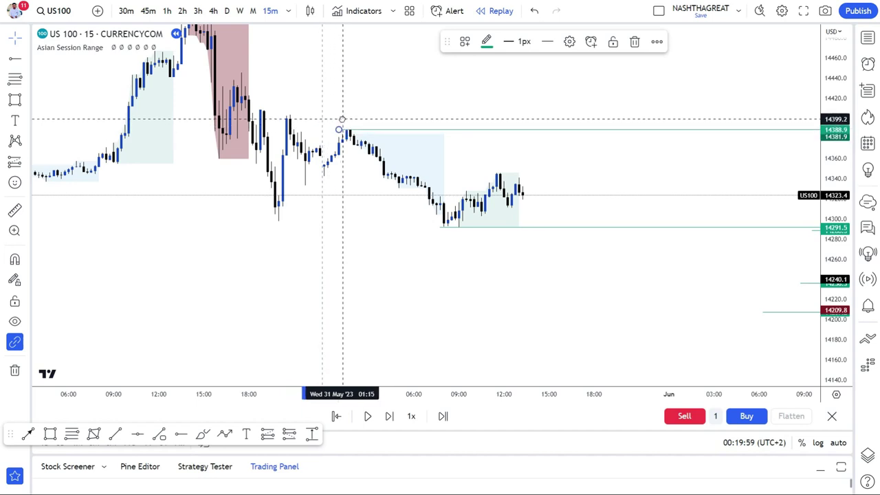
# Add a copy of the ray at the 14345.6 high
pyautogui.click(491, 158)
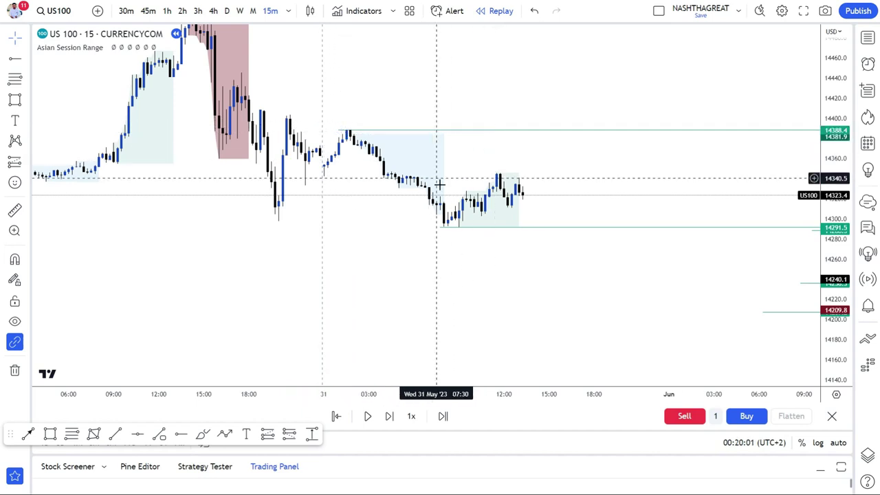
pyautogui.moveTo(491, 134); pyautogui.dragTo(545, 184)
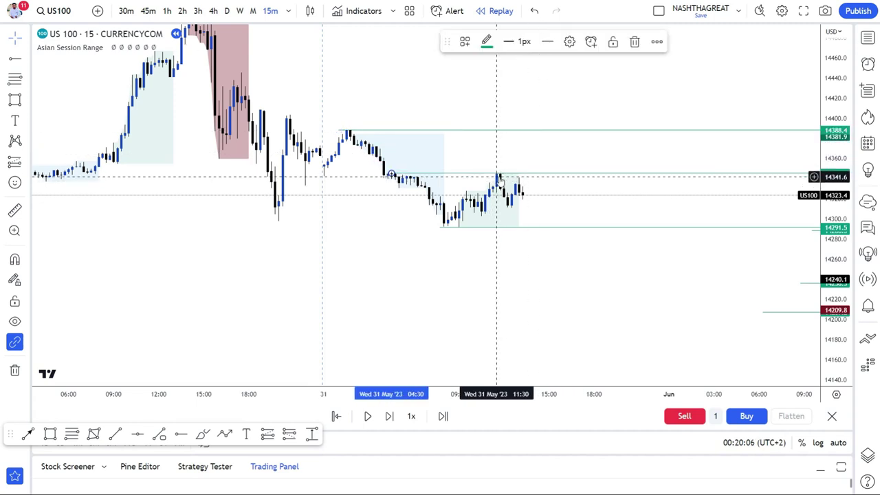
pyautogui.click(372, 85)
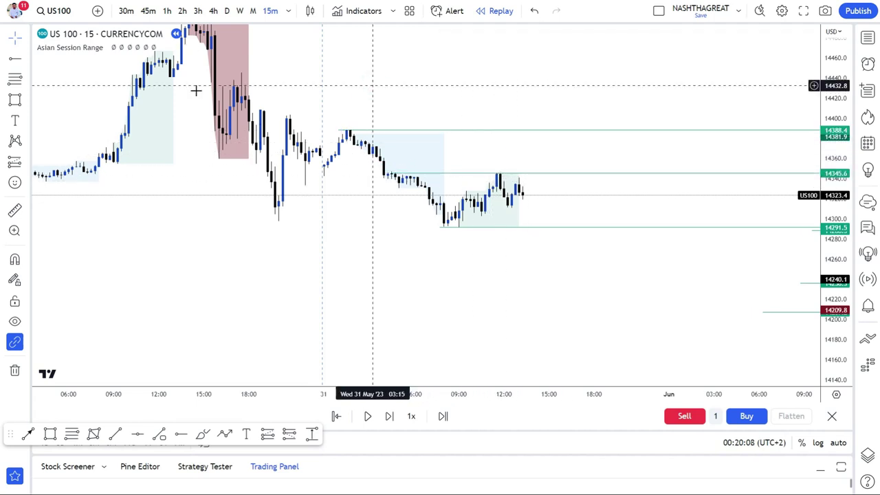
# Add a bold '$' note above the 14388.4 and 14345.6 highs and below the 14291.5 low
pyautogui.click(15, 121)
pyautogui.click(387, 122)
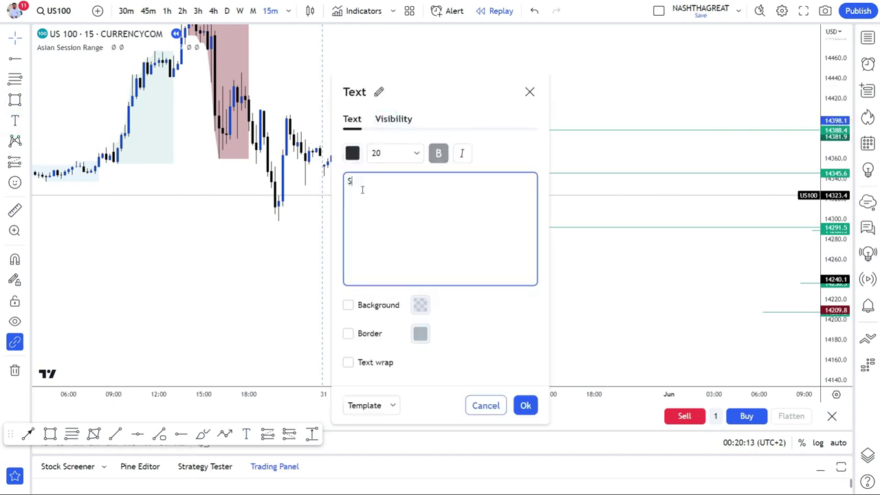
pyautogui.click(523, 405)
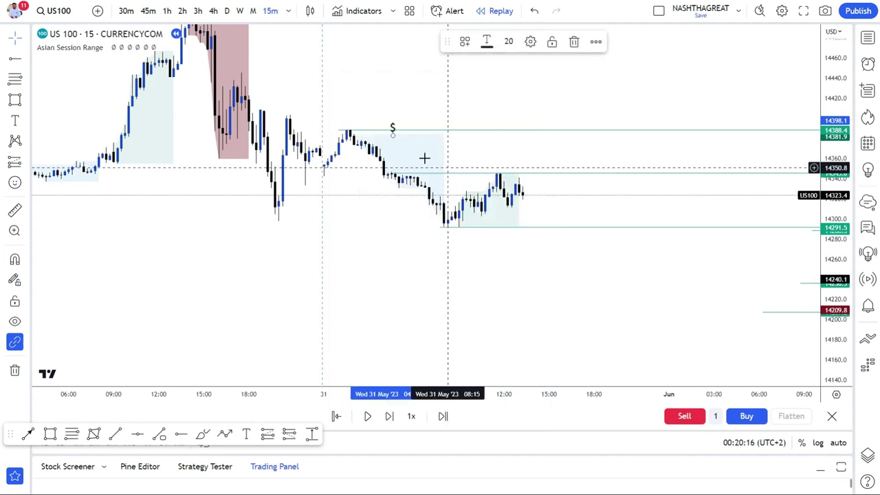
pyautogui.moveTo(391, 135); pyautogui.dragTo(508, 167)
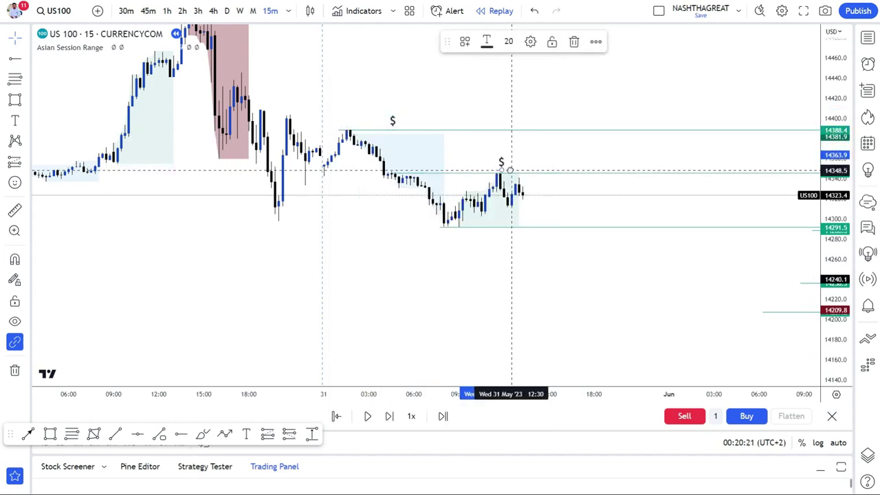
pyautogui.moveTo(485, 246); pyautogui.dragTo(474, 244)
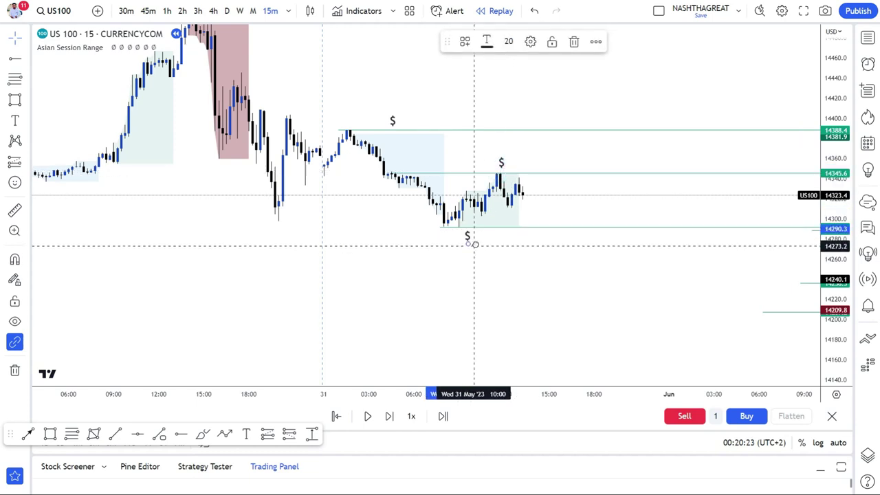
pyautogui.click(536, 295)
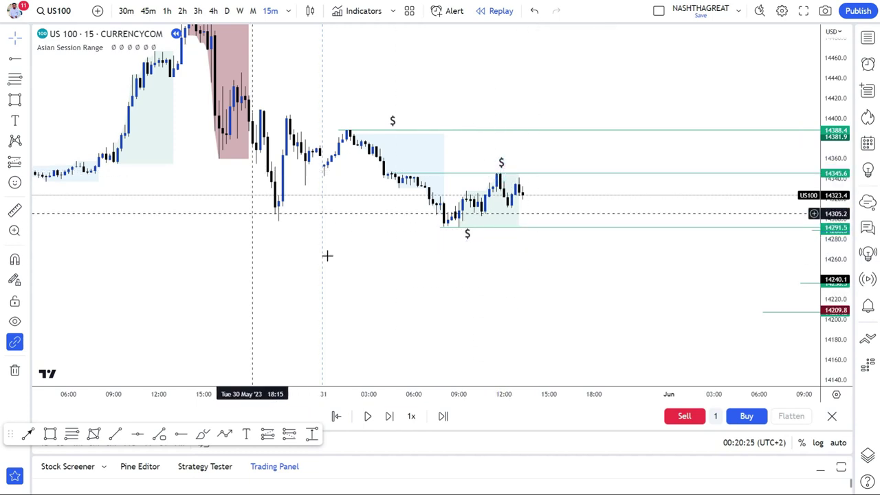
pyautogui.moveTo(424, 299); pyautogui.dragTo(365, 314)
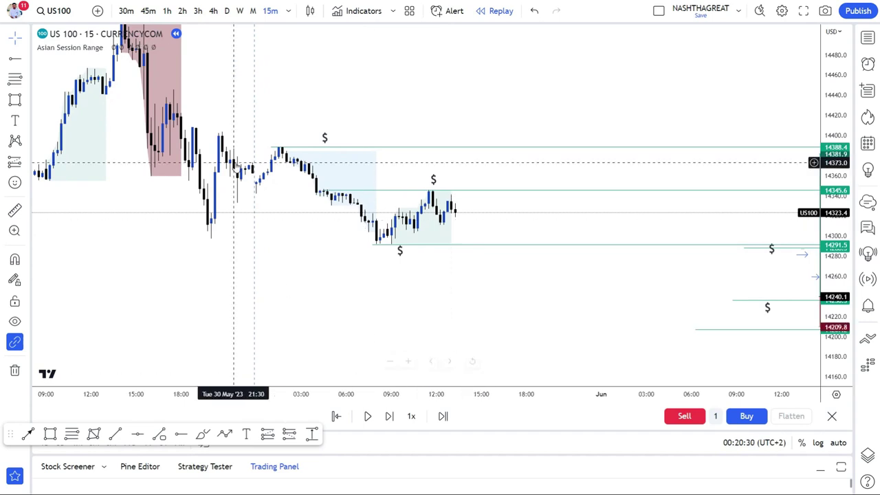
# Switch to 5-minute candles, zoom out, and pause the replay once price dips below 14291.5
pyautogui.click(285, 11)
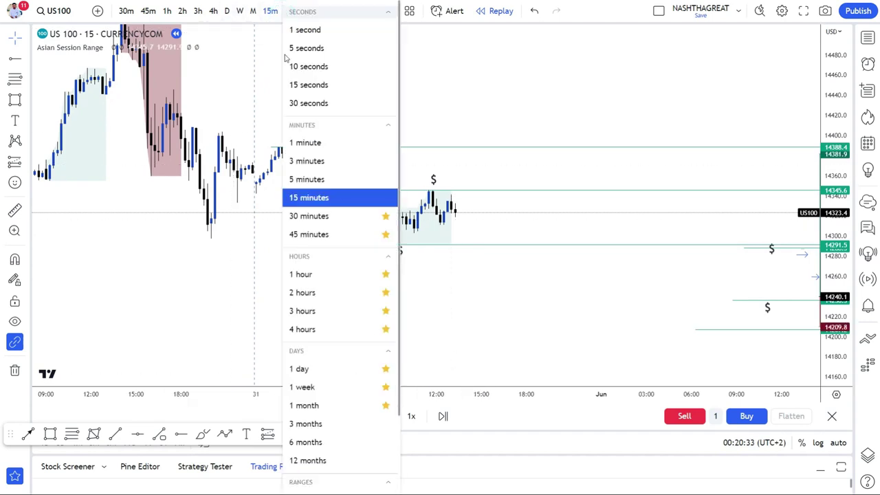
pyautogui.click(312, 179)
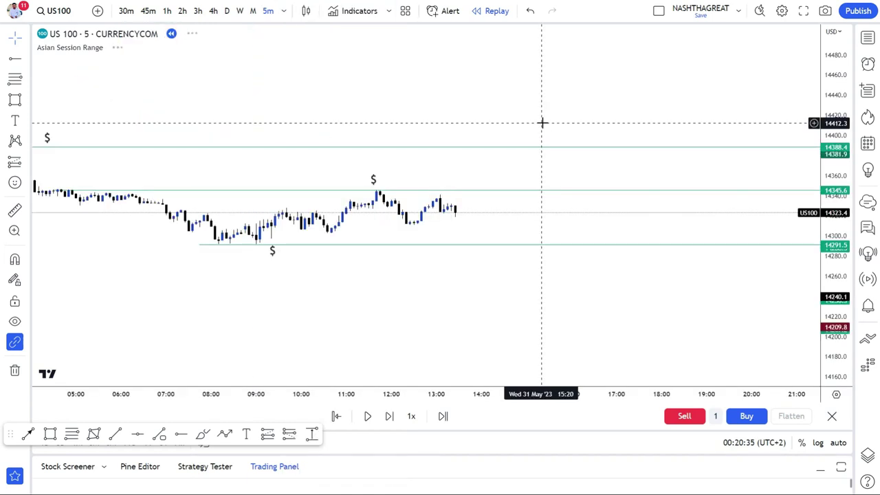
pyautogui.scroll(-1, 708, 100)
pyautogui.scroll(-2, 709, 101)
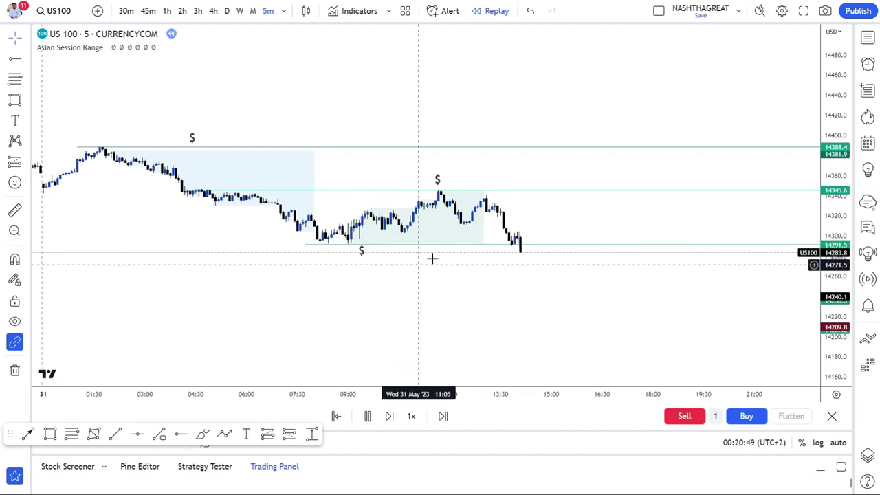
pyautogui.click(368, 418)
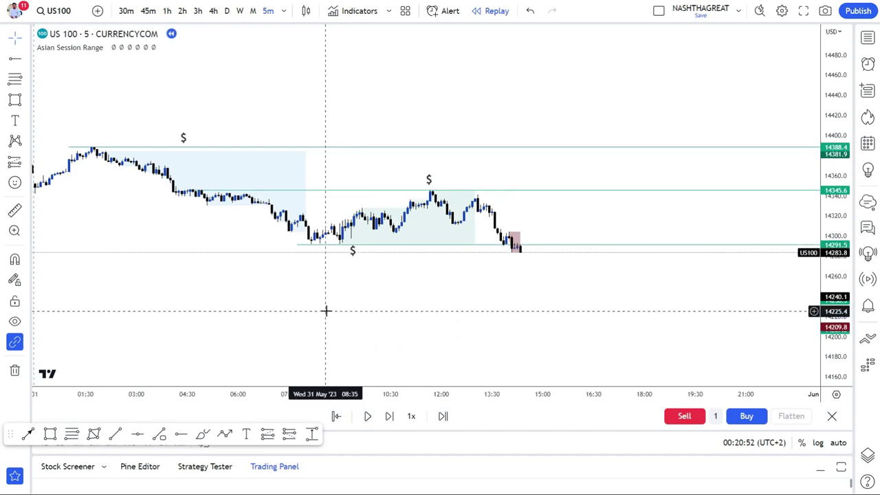
pyautogui.click(284, 11)
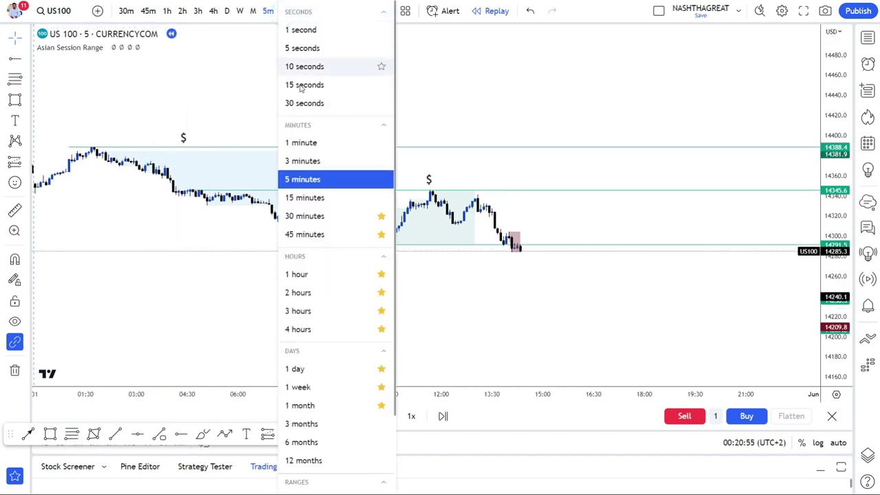
# Return to 1-minute candles and stretch the price scale to bring the 11:30 bars into view
pyautogui.click(294, 144)
pyautogui.moveTo(832, 217); pyautogui.dragTo(845, 123)
pyautogui.moveTo(826, 199); pyautogui.dragTo(828, 165)
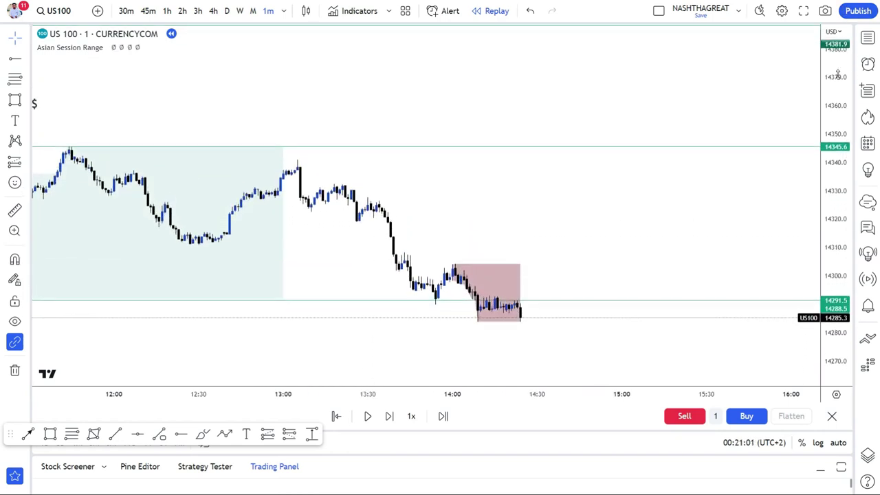
pyautogui.moveTo(584, 165); pyautogui.dragTo(634, 98)
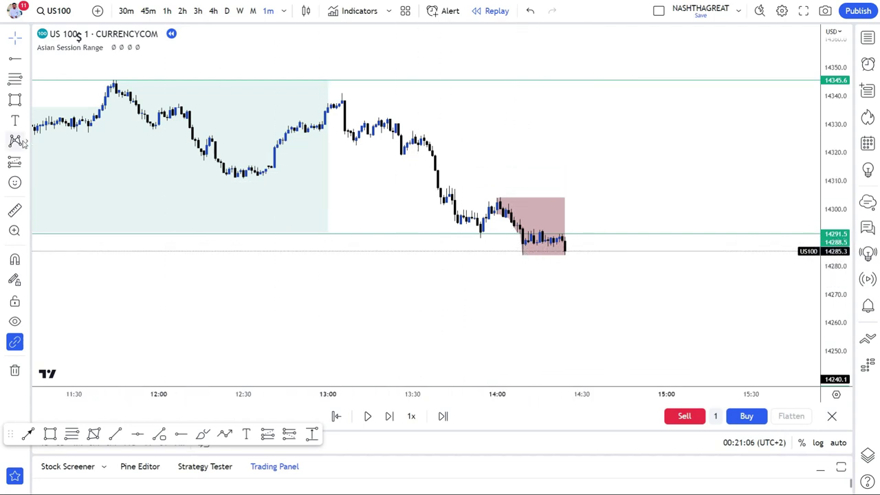
# Draw a right-pointing arrow from the red box near the 14292 level
pyautogui.click(27, 62)
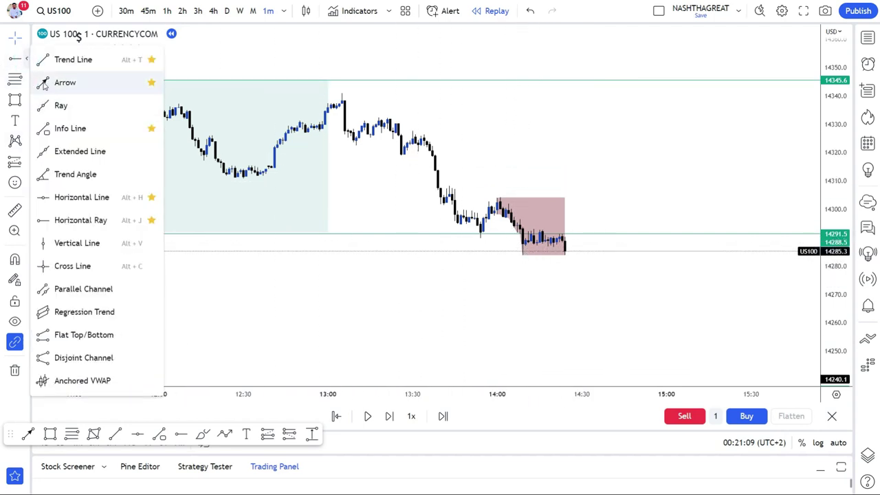
pyautogui.click(41, 81)
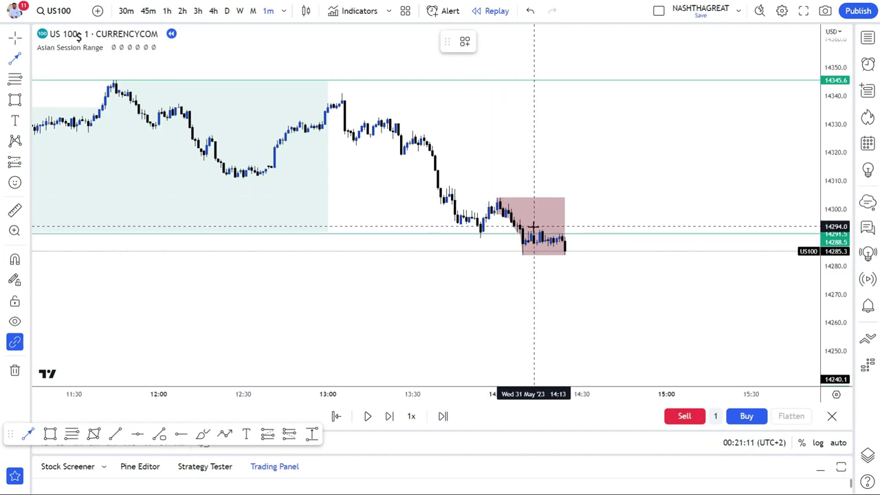
pyautogui.click(639, 229)
pyautogui.click(530, 285)
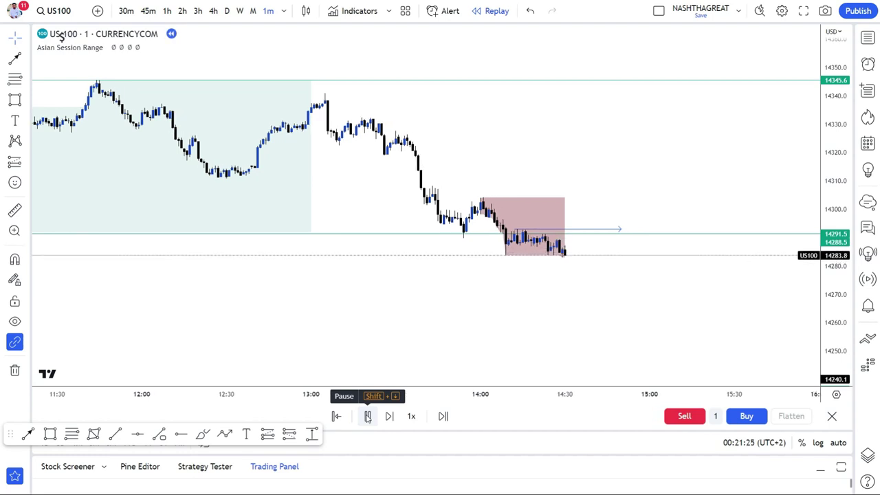
# Keep the recent bars centred while replay runs, then pause it near the red box's bottom
pyautogui.scroll(-2, 385, 317)
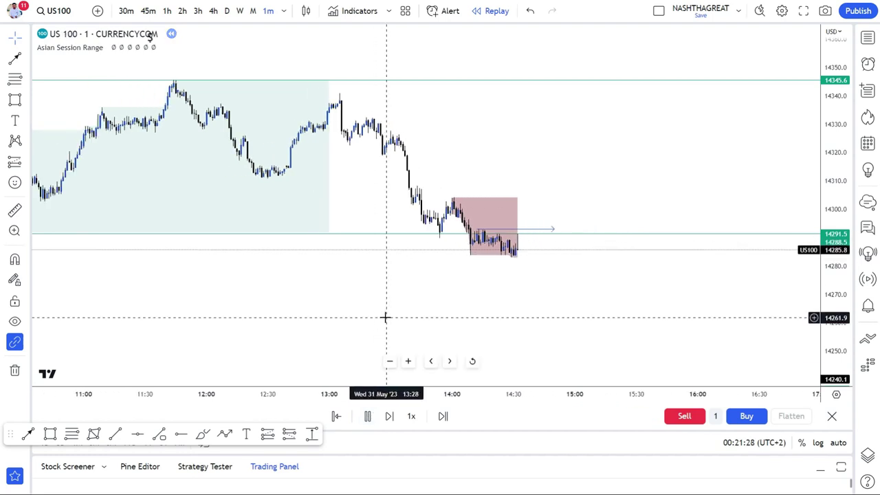
pyautogui.scroll(-1, 490, 293)
pyautogui.moveTo(489, 293); pyautogui.dragTo(504, 271)
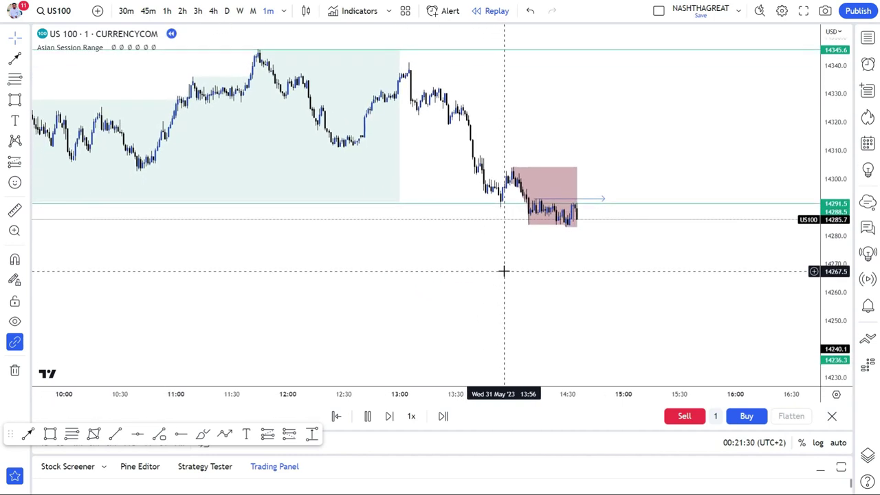
pyautogui.scroll(-2, 472, 269)
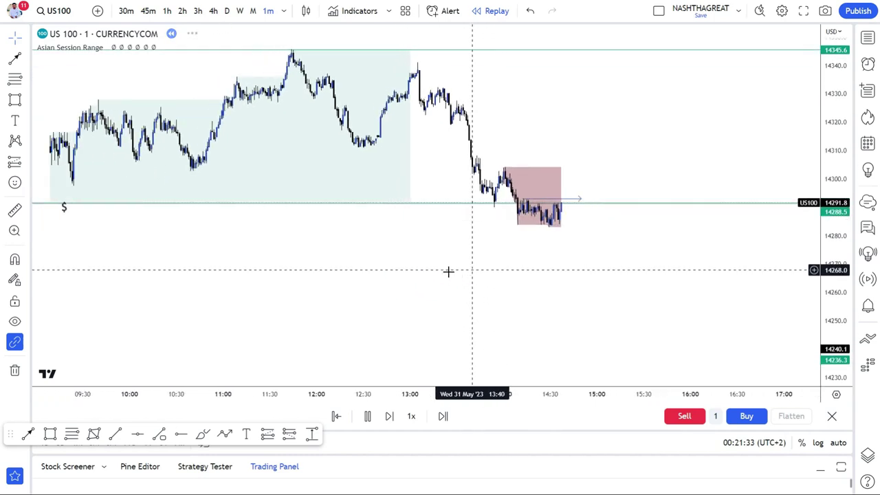
pyautogui.moveTo(462, 300); pyautogui.dragTo(479, 328)
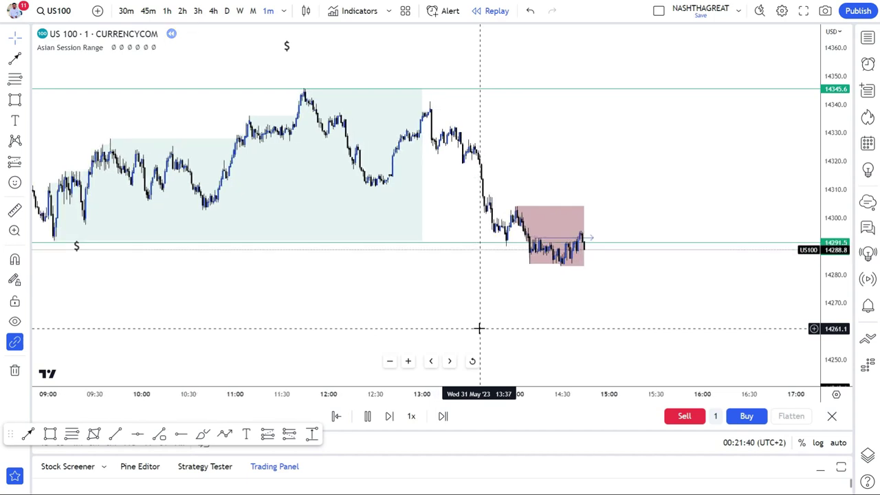
pyautogui.moveTo(479, 329); pyautogui.dragTo(362, 397)
pyautogui.click(366, 416)
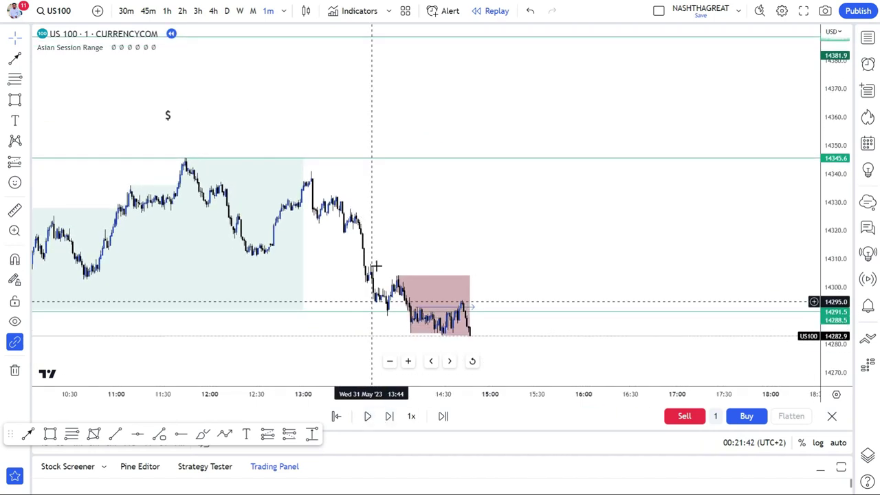
# Stretch the price scale and pan to frame the latest bars around 14284.4
pyautogui.moveTo(391, 230); pyautogui.dragTo(479, 125)
pyautogui.scroll(3, 477, 124)
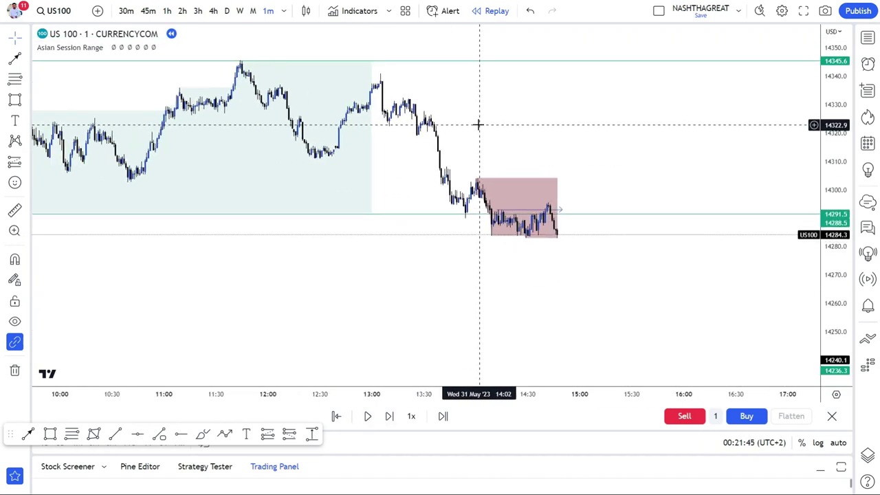
pyautogui.moveTo(827, 184); pyautogui.dragTo(815, 73)
pyautogui.moveTo(687, 87); pyautogui.dragTo(574, 105)
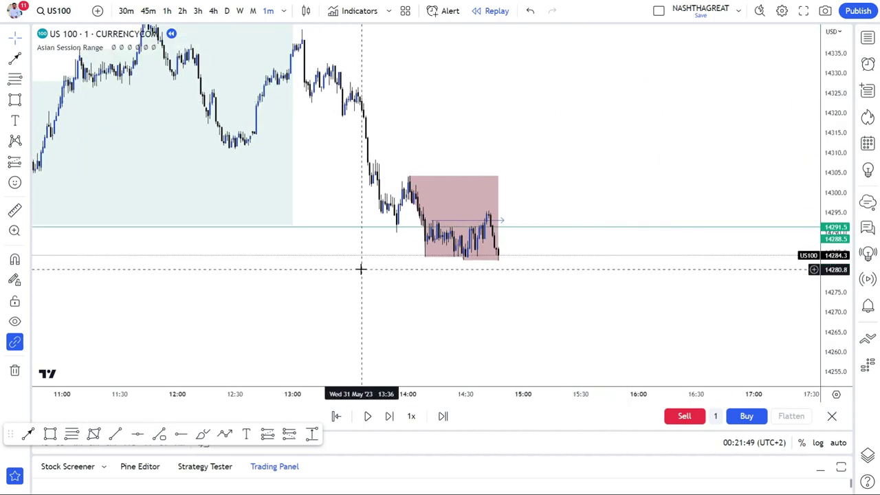
pyautogui.scroll(2, 362, 269)
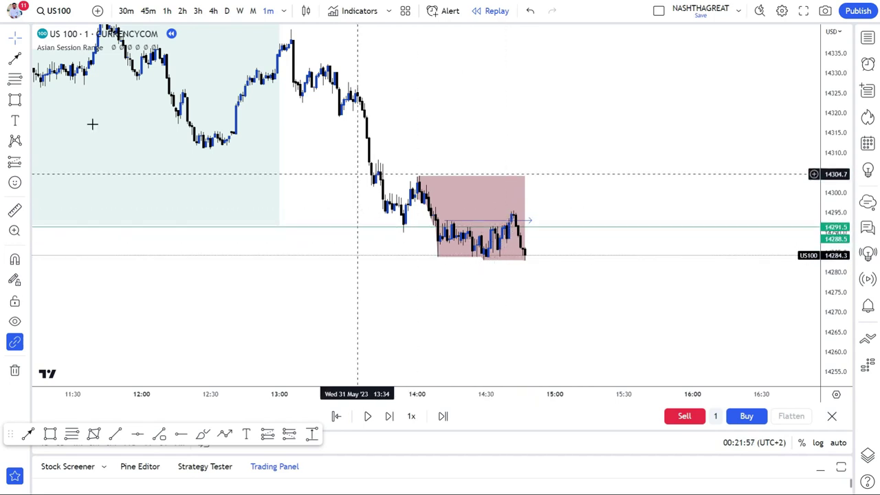
pyautogui.click(14, 99)
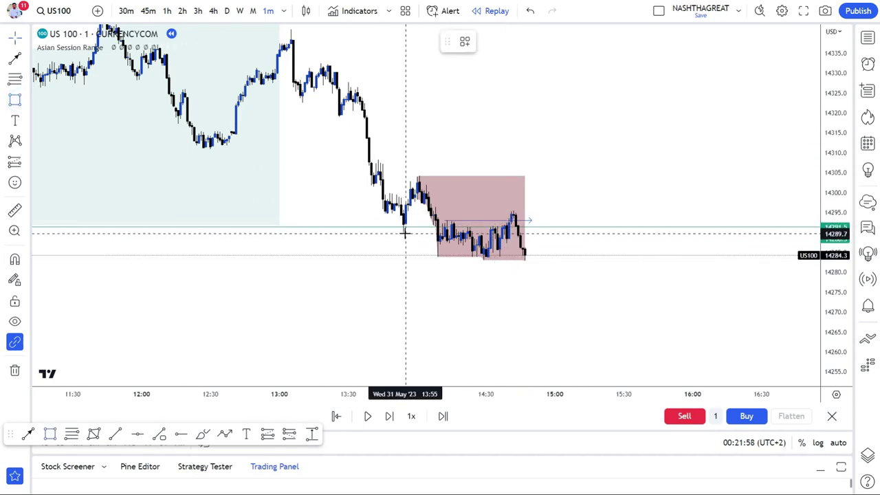
# Draw a small grey rectangle at the latest price, right of the bars
pyautogui.click(481, 258)
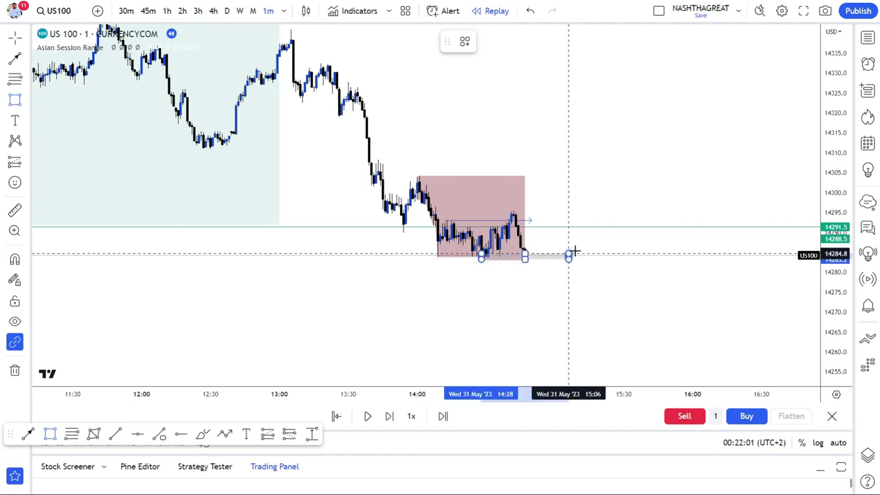
pyautogui.click(579, 249)
pyautogui.click(581, 303)
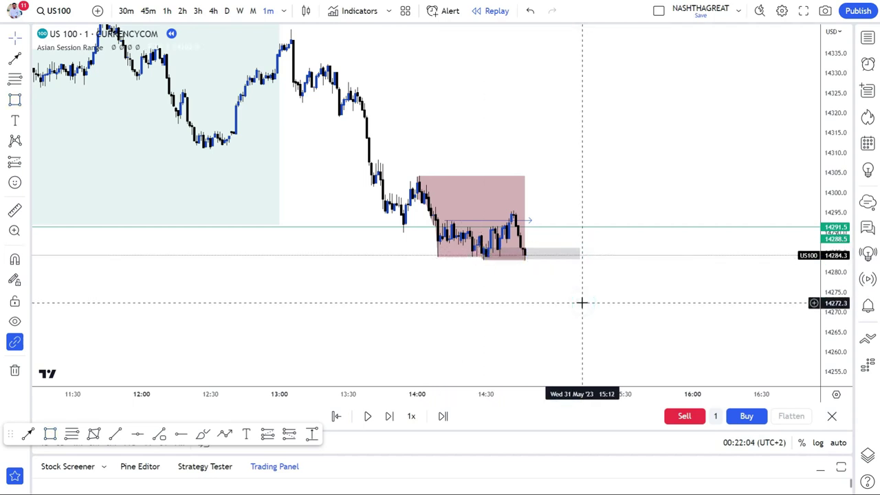
# Place a long position at about 14286 with stop 14255.9 and target 14348.0
pyautogui.click(26, 168)
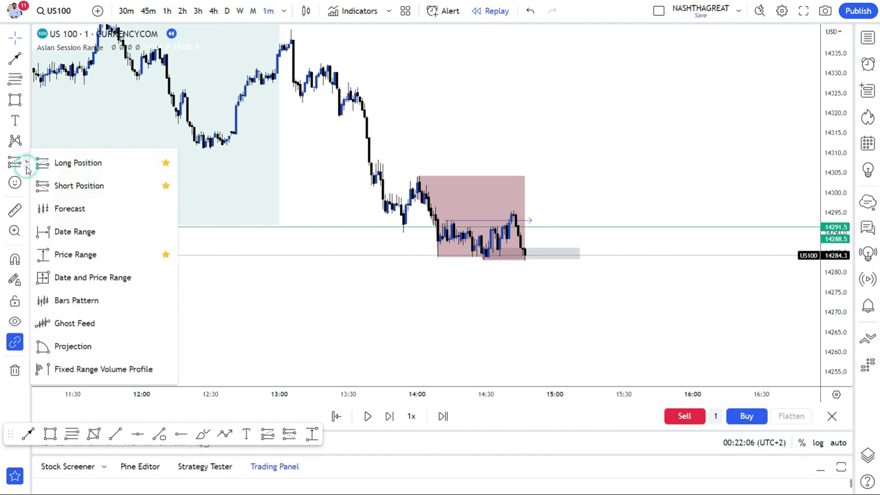
pyautogui.click(63, 164)
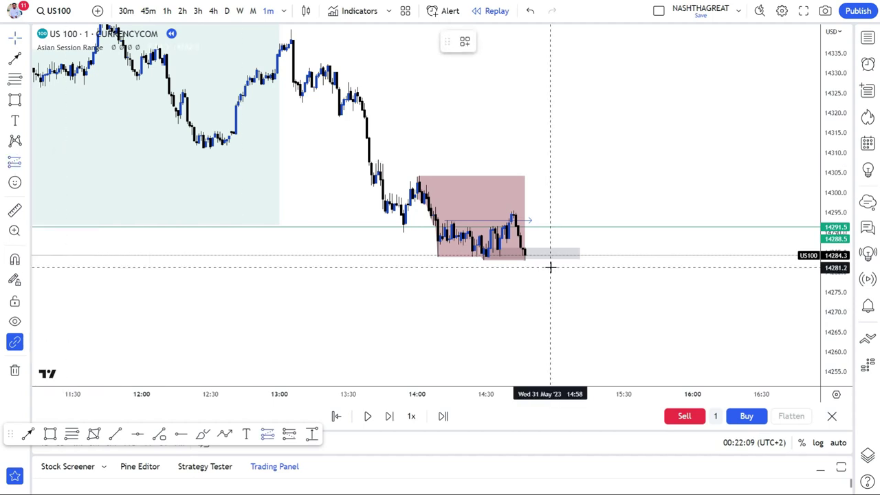
pyautogui.click(531, 248)
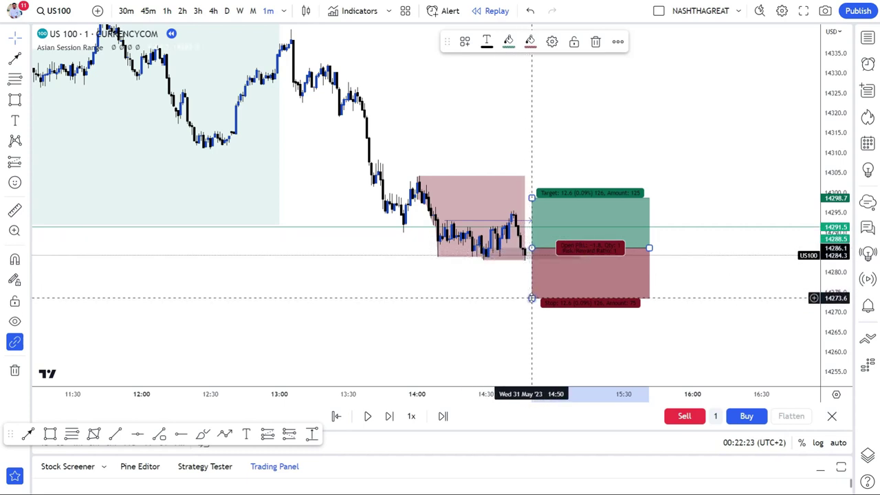
pyautogui.moveTo(532, 298); pyautogui.dragTo(535, 340)
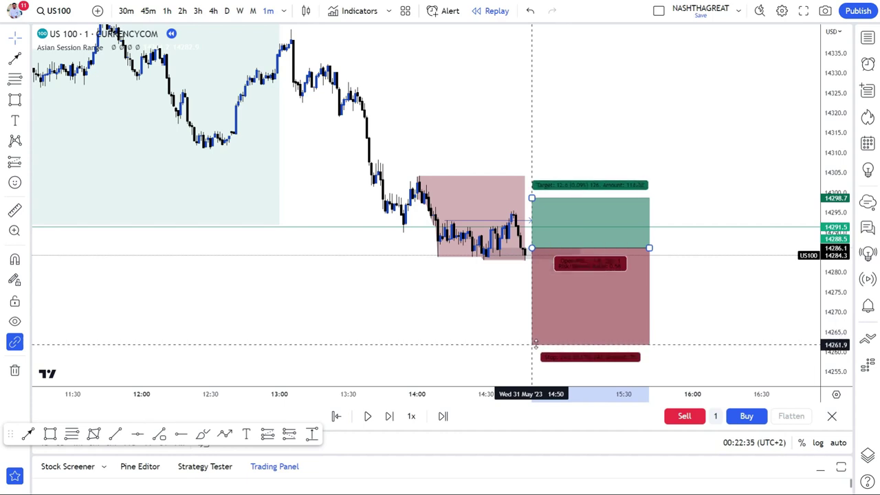
pyautogui.moveTo(535, 346); pyautogui.dragTo(535, 348)
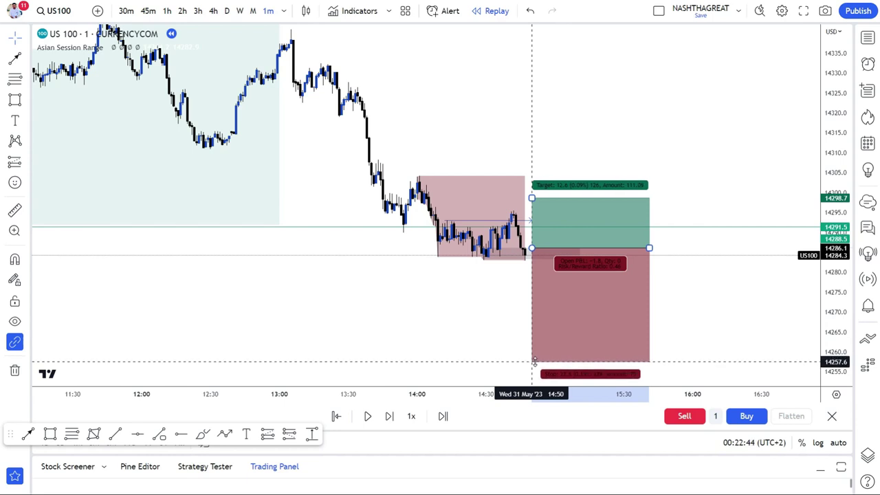
pyautogui.moveTo(534, 360); pyautogui.dragTo(534, 361)
pyautogui.moveTo(532, 198); pyautogui.dragTo(531, 60)
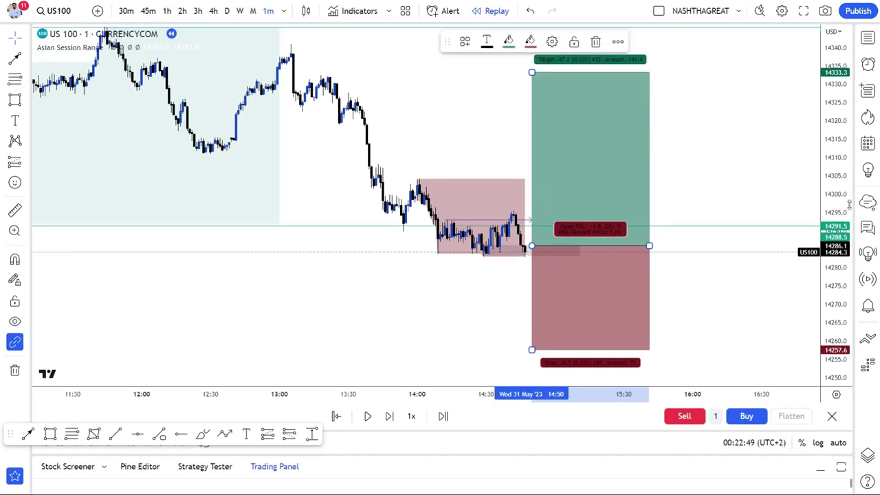
pyautogui.moveTo(531, 319); pyautogui.dragTo(531, 324)
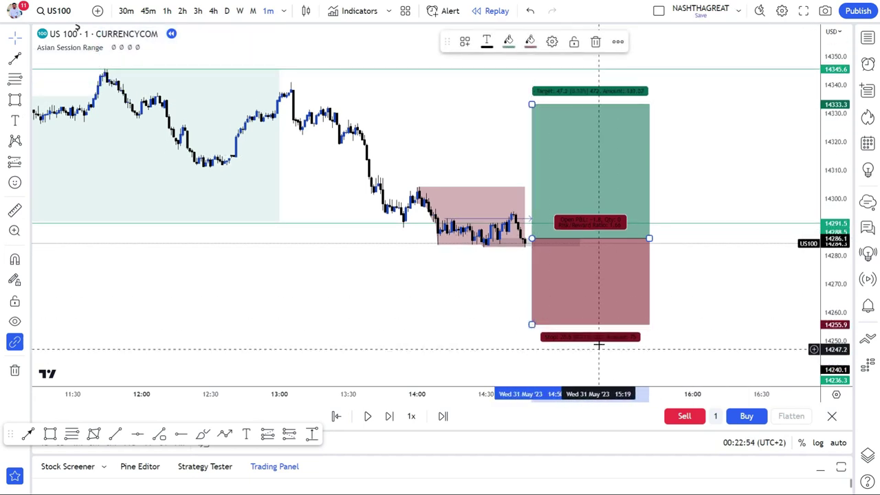
pyautogui.scroll(-1, 481, 289)
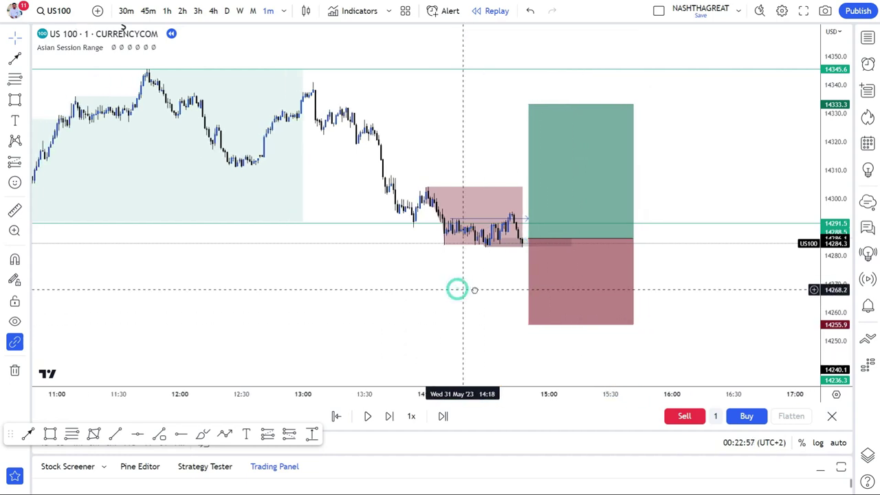
pyautogui.moveTo(457, 288); pyautogui.dragTo(470, 289)
pyautogui.moveTo(542, 105); pyautogui.dragTo(544, 63)
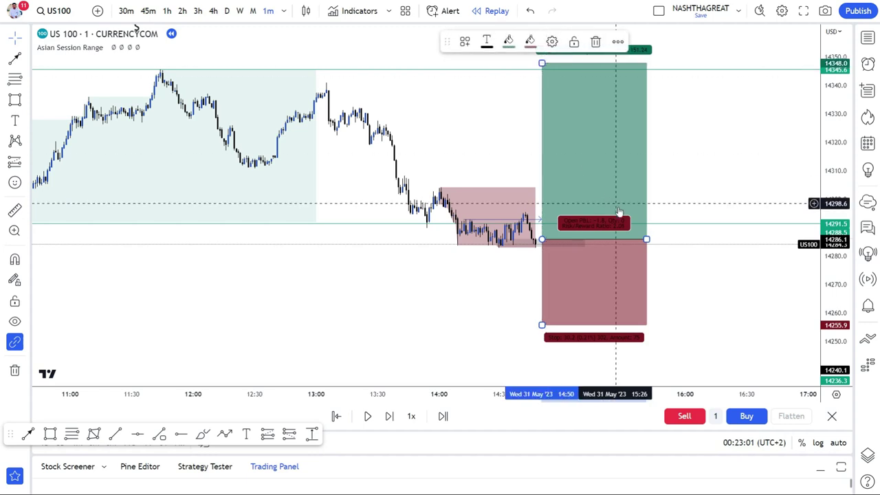
pyautogui.click(355, 136)
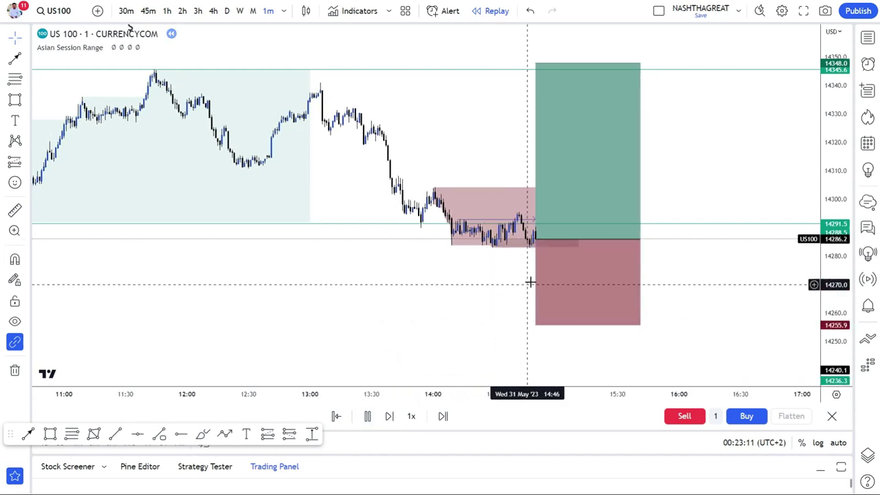
# Check the long position's figures and extend its box further right in time
pyautogui.click(535, 240)
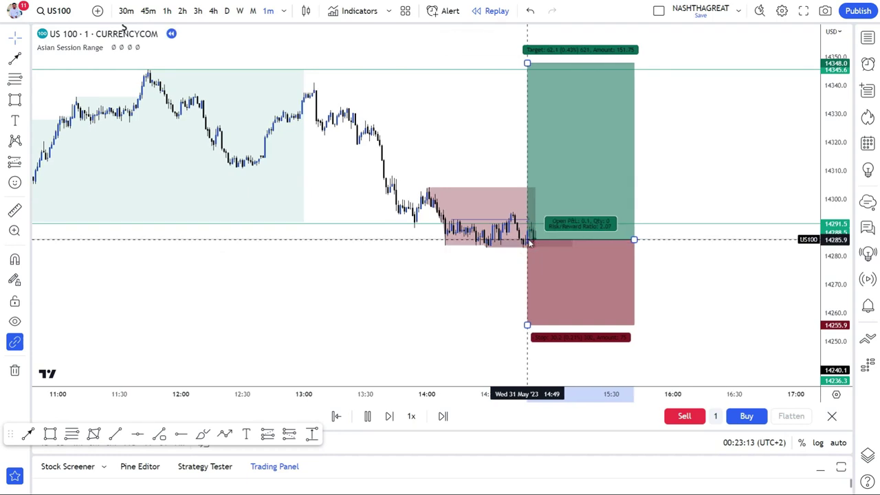
pyautogui.click(483, 282)
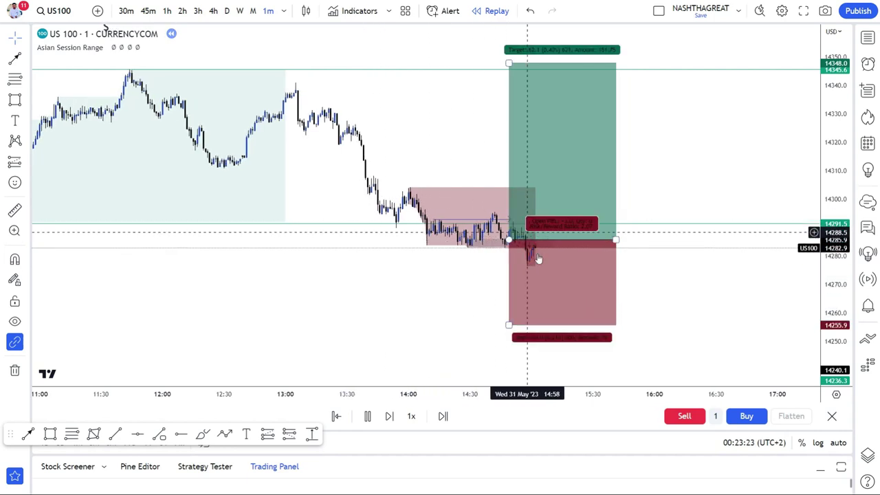
pyautogui.moveTo(437, 280); pyautogui.dragTo(387, 302)
pyautogui.scroll(-1, 375, 280)
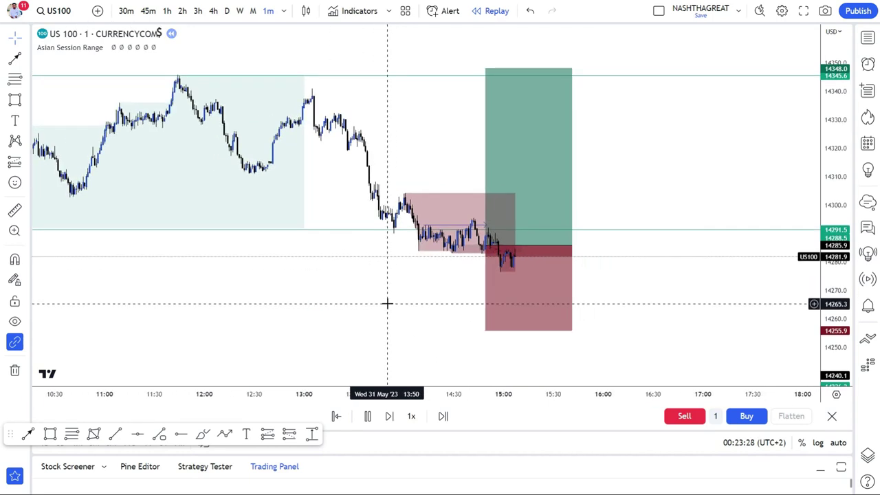
pyautogui.scroll(-2, 387, 302)
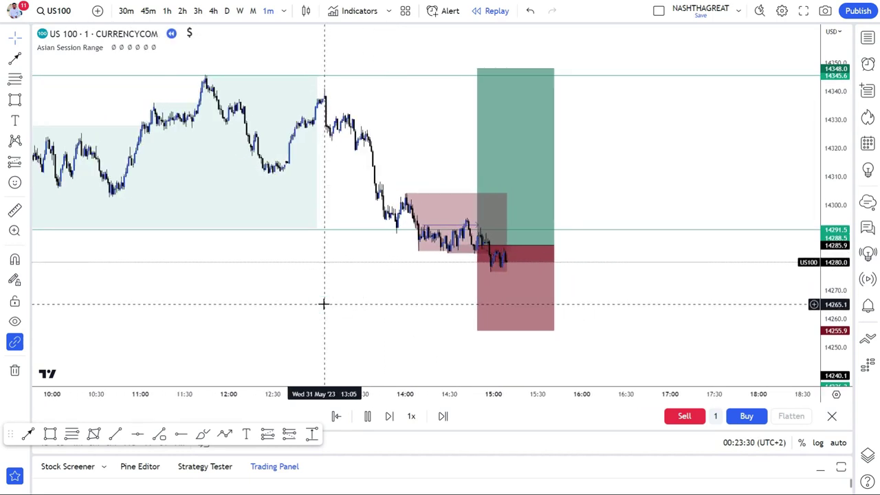
pyautogui.scroll(1, 324, 302)
pyautogui.click(556, 246)
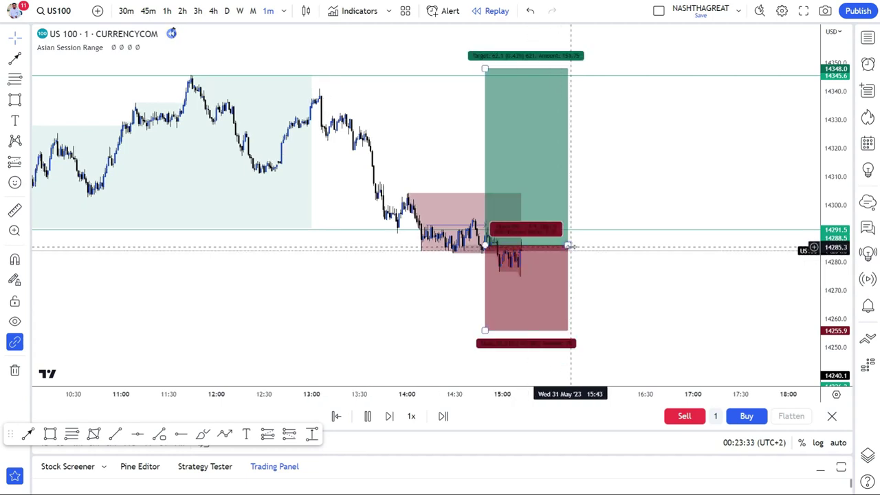
pyautogui.moveTo(568, 245); pyautogui.dragTo(612, 245)
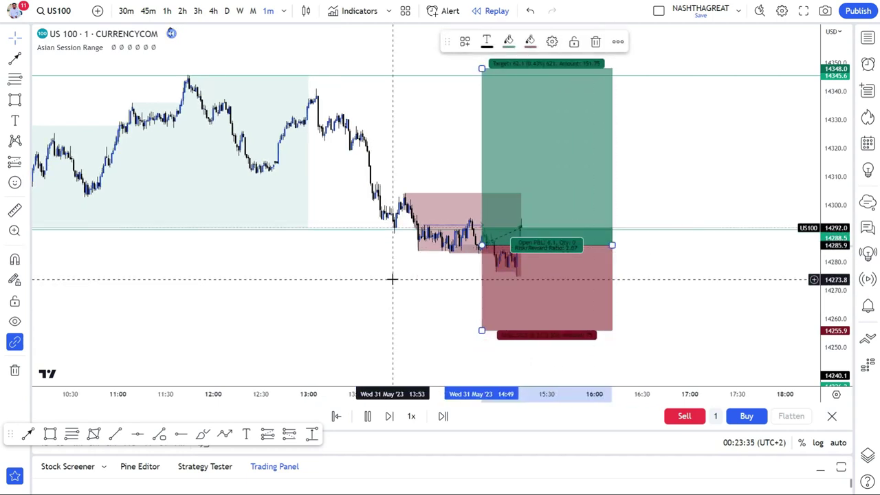
pyautogui.scroll(-1, 393, 279)
pyautogui.click(638, 294)
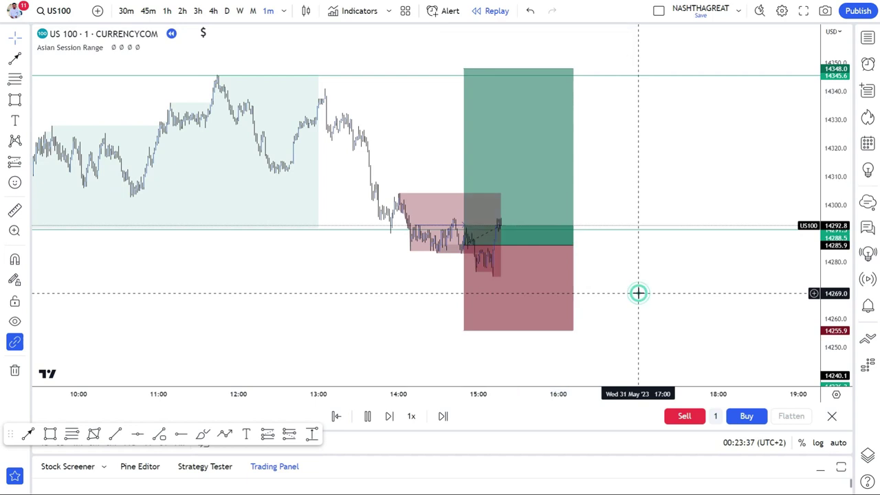
pyautogui.scroll(1, 638, 294)
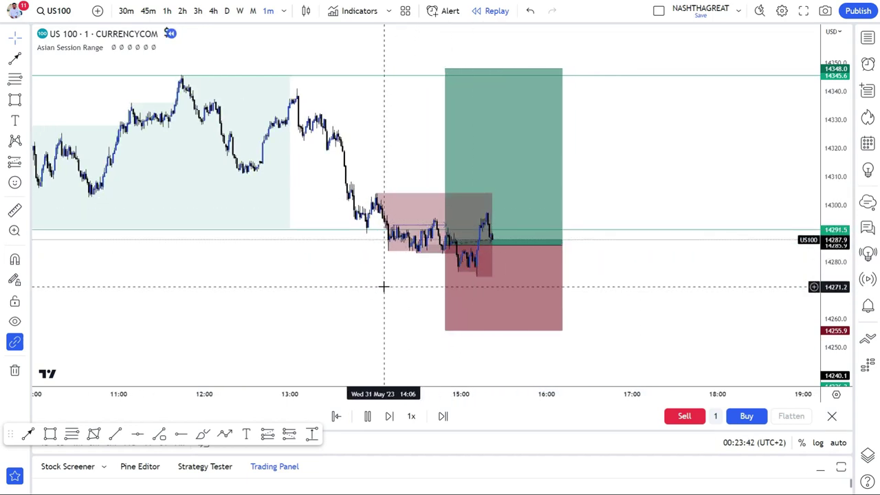
# Run replay at 3x, stretch the long box further, and pause once price hits 14348.0
pyautogui.click(415, 412)
pyautogui.click(414, 319)
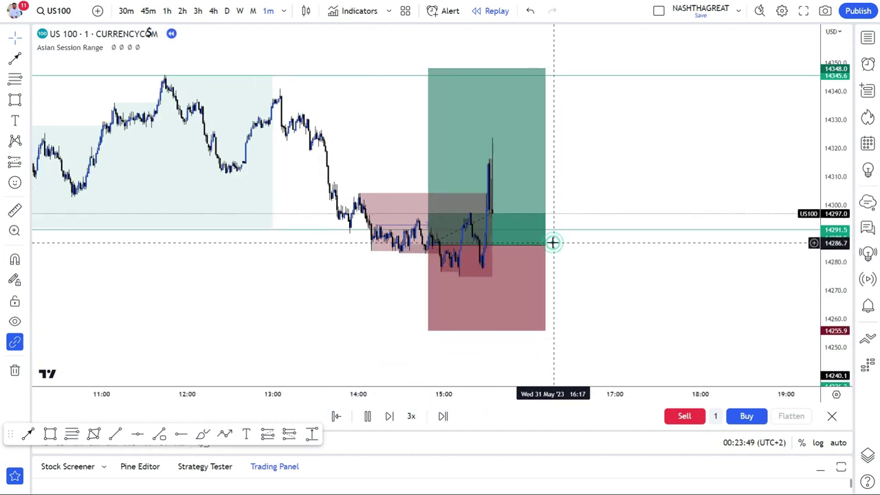
pyautogui.moveTo(534, 245); pyautogui.dragTo(554, 246)
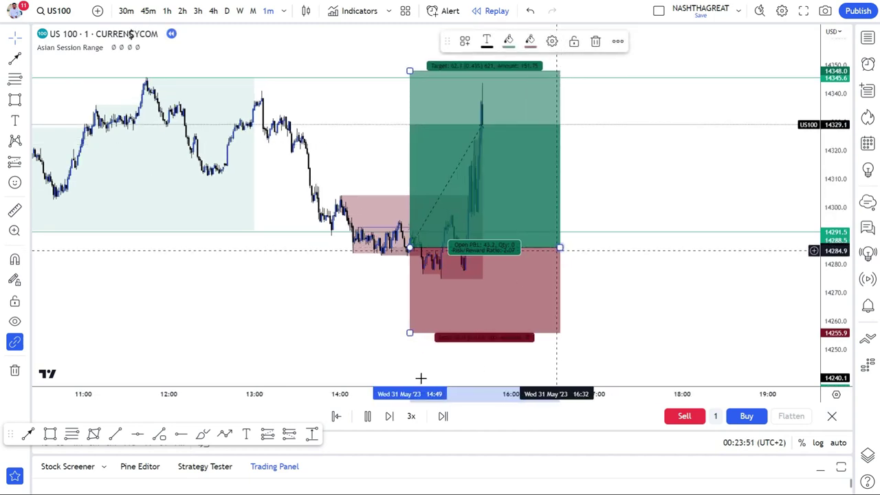
pyautogui.click(369, 416)
# Narrow the long position box from its right side to end just past the target candle
pyautogui.moveTo(301, 313); pyautogui.dragTo(447, 321)
pyautogui.click(567, 116)
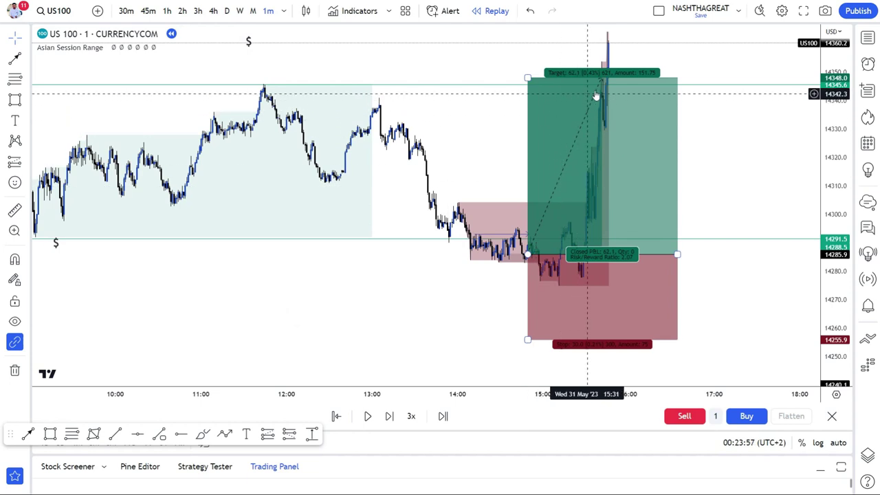
pyautogui.click(469, 176)
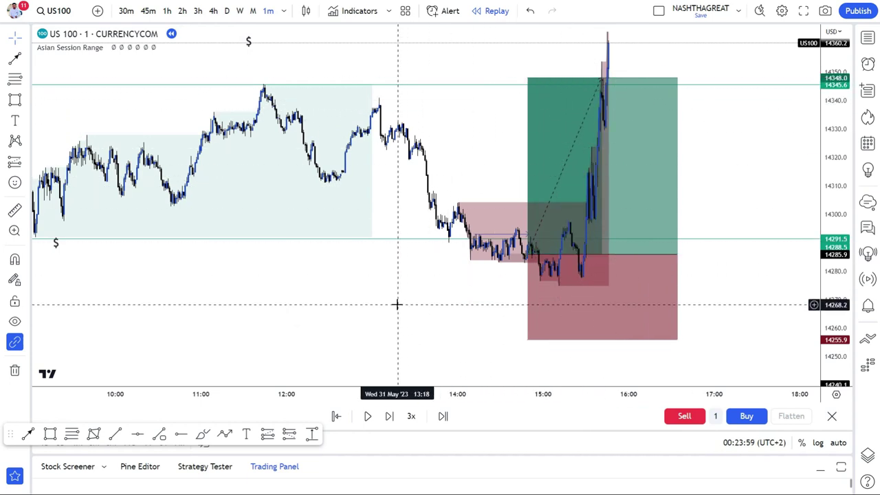
pyautogui.scroll(-1, 397, 305)
pyautogui.scroll(4, 397, 304)
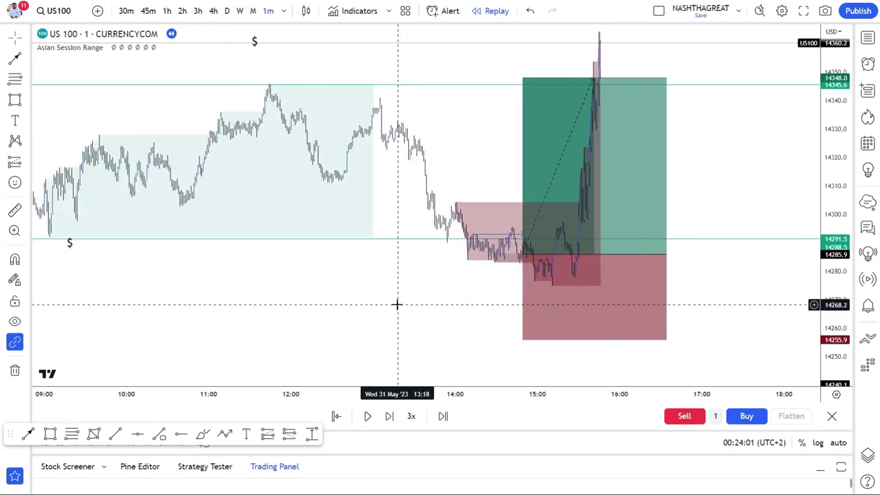
pyautogui.scroll(1, 397, 305)
pyautogui.click(611, 179)
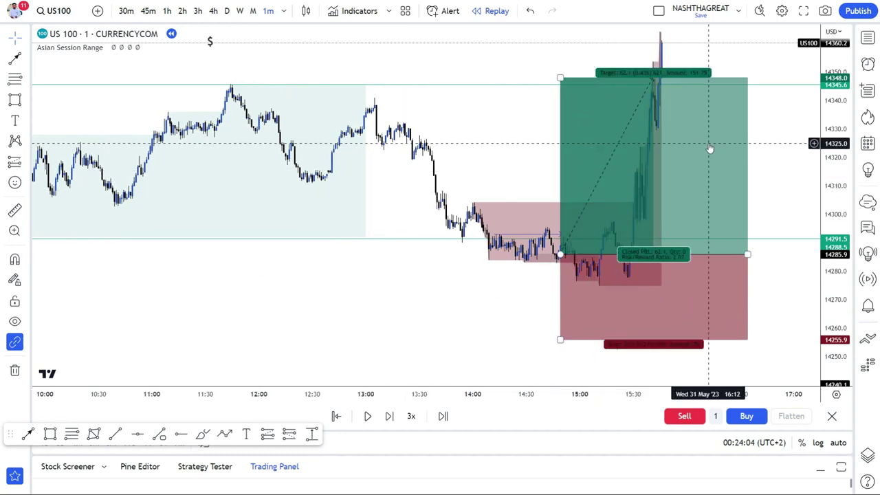
pyautogui.moveTo(746, 254); pyautogui.dragTo(679, 255)
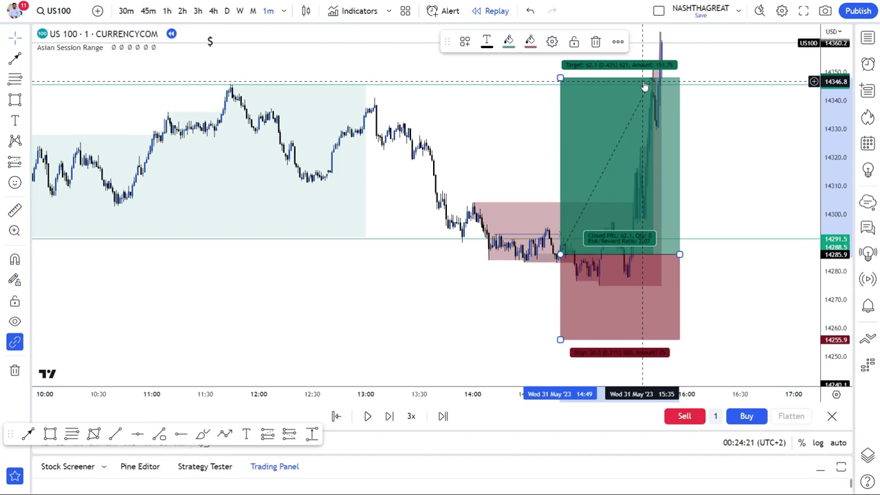
pyautogui.scroll(-1, 509, 120)
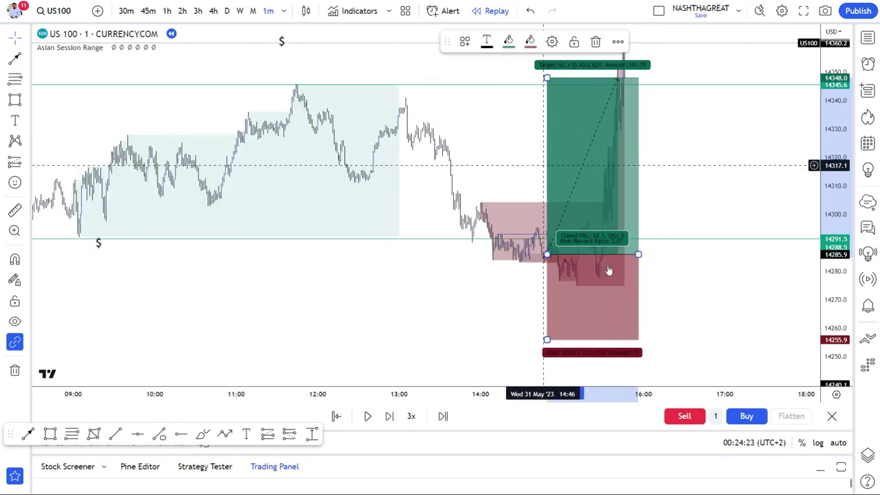
pyautogui.click(485, 171)
# Review earlier sessions, then return the view to the latest candles and the long position
pyautogui.scroll(-2, 488, 170)
pyautogui.scroll(-1, 488, 170)
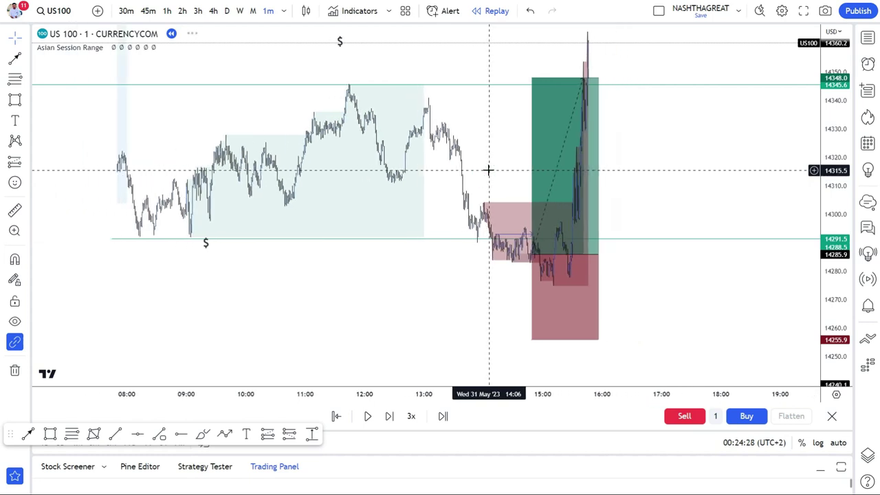
pyautogui.moveTo(486, 143); pyautogui.dragTo(575, 234)
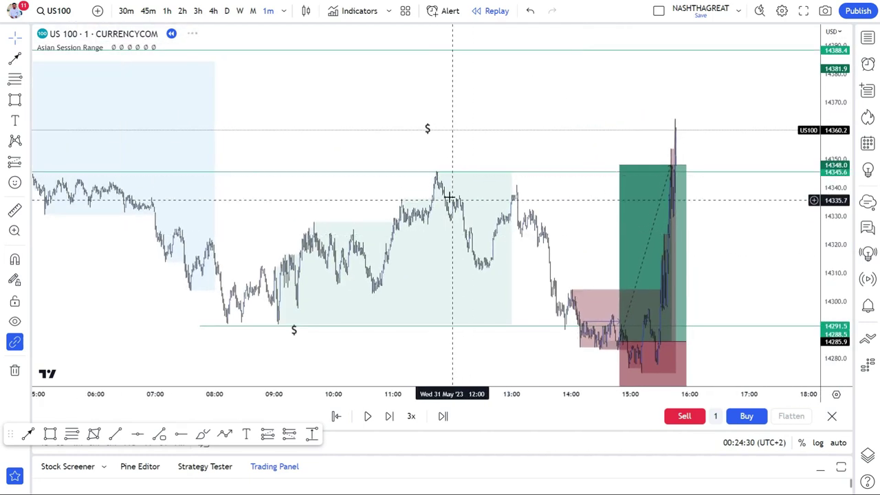
pyautogui.scroll(3, 570, 226)
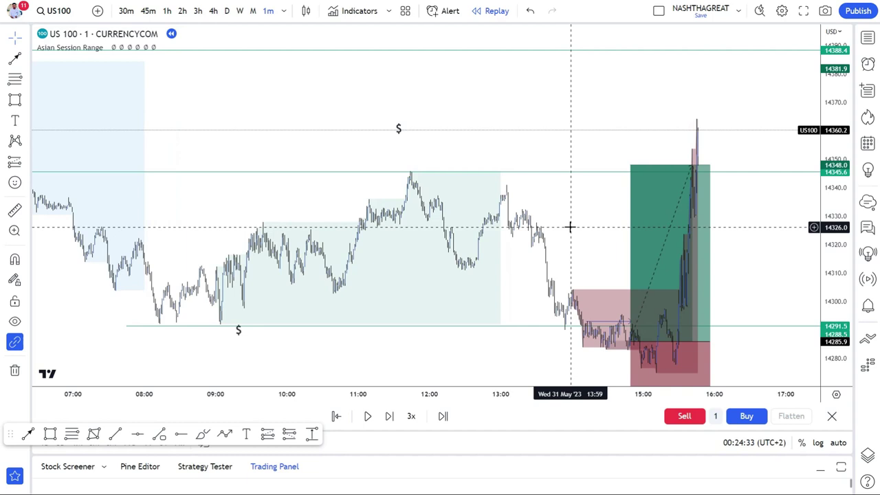
pyautogui.scroll(1, 570, 227)
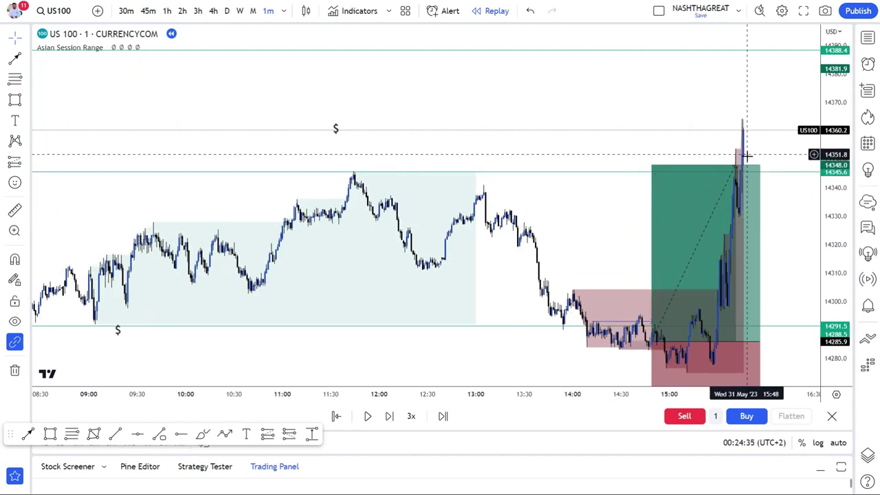
pyautogui.moveTo(558, 226); pyautogui.dragTo(408, 220)
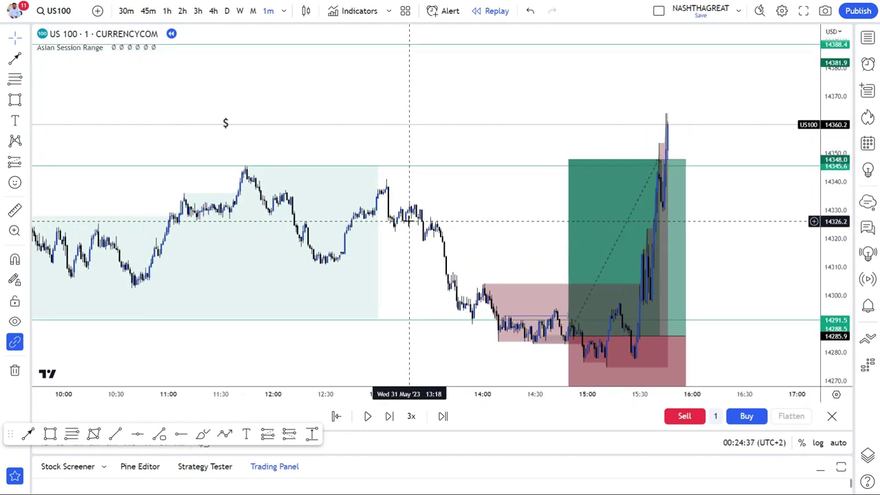
pyautogui.click(680, 340)
pyautogui.click(568, 399)
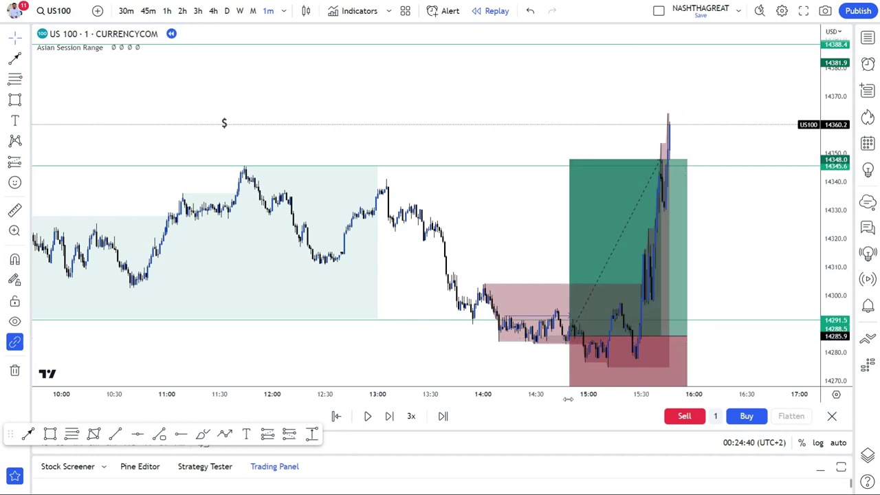
pyautogui.click(409, 417)
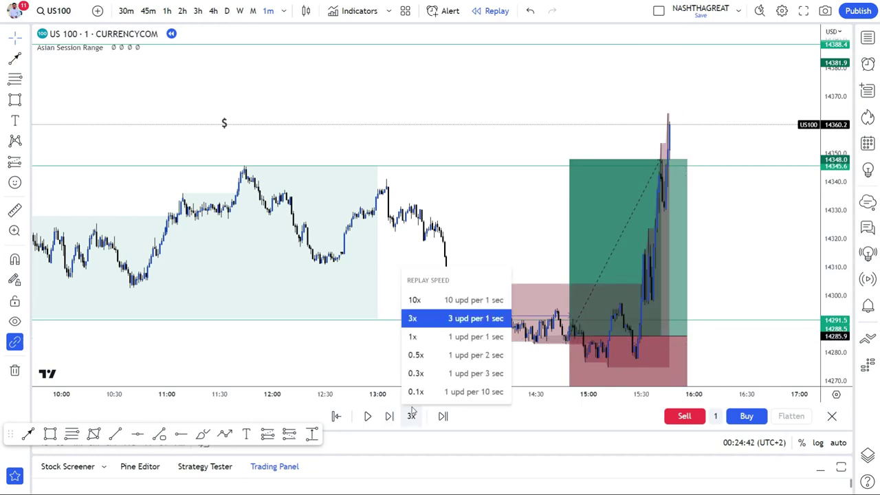
# Set replay speed to 1x, pause after the overshoot, and trim the long box's right edge
pyautogui.click(416, 334)
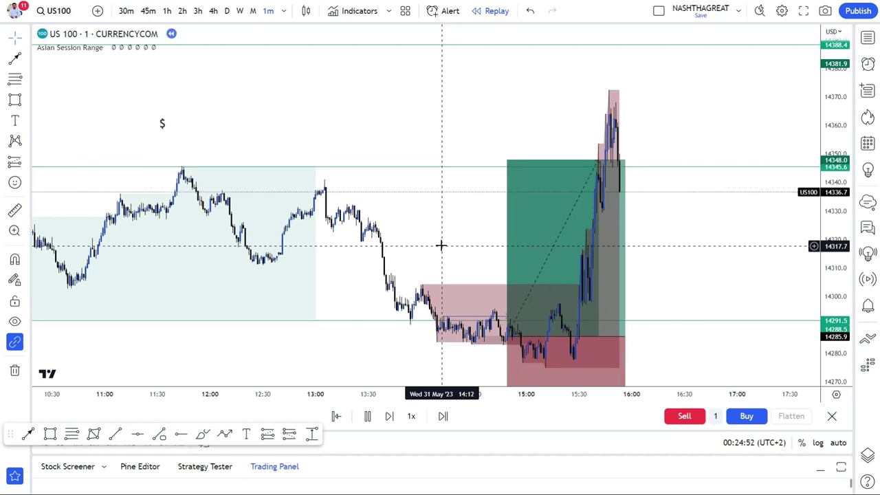
pyautogui.hotkey('shift', 'Down')
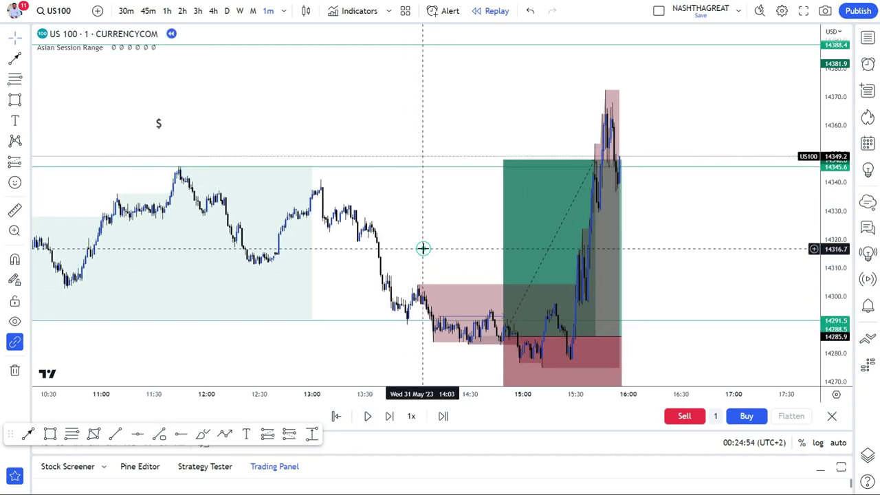
pyautogui.hscroll(5, 406, 247)
pyautogui.click(516, 340)
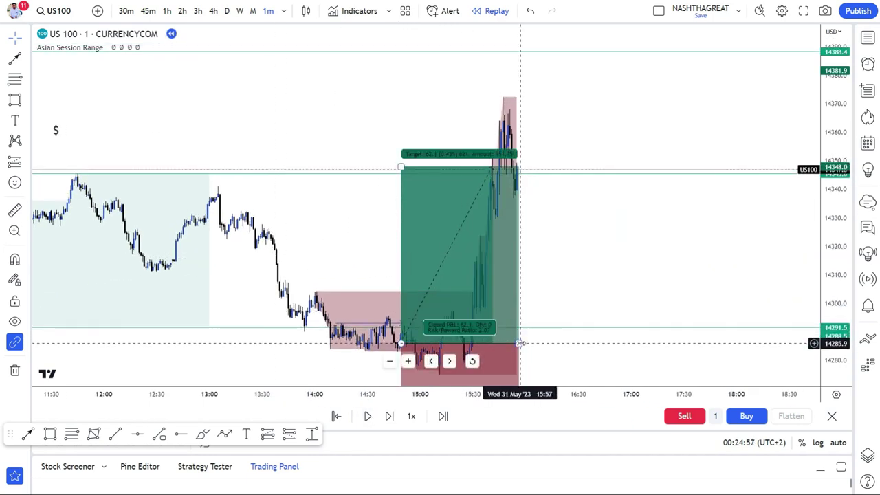
pyautogui.moveTo(516, 341); pyautogui.dragTo(502, 343)
pyautogui.click(365, 230)
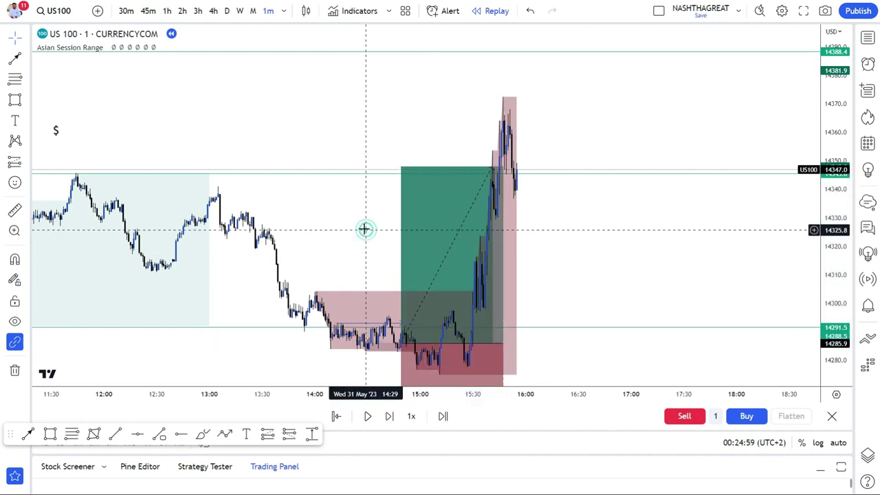
pyautogui.scroll(5, 365, 228)
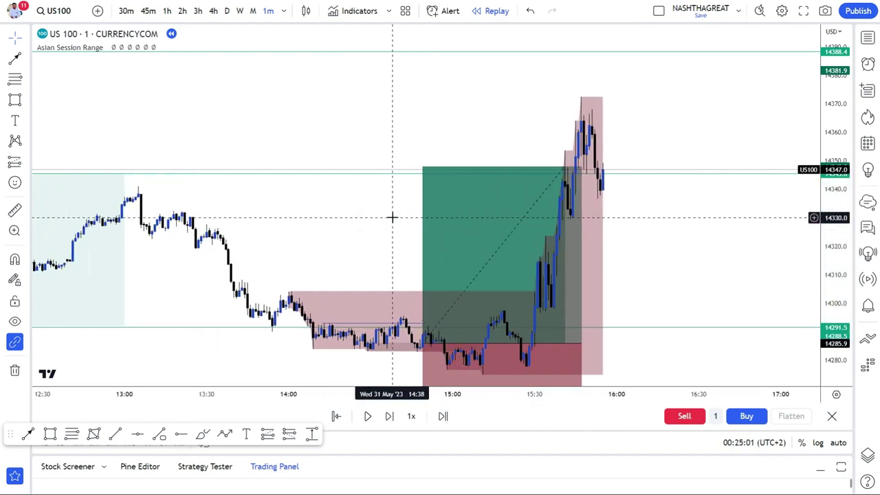
pyautogui.moveTo(392, 217); pyautogui.dragTo(320, 200)
# Draw a short trend line marking the 14345 level beside the latest candles
pyautogui.click(15, 60)
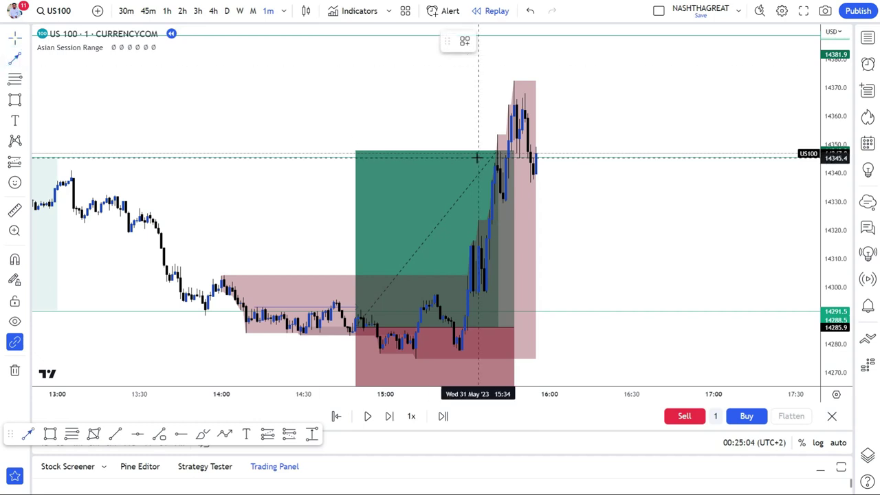
pyautogui.click(568, 158)
pyautogui.click(582, 205)
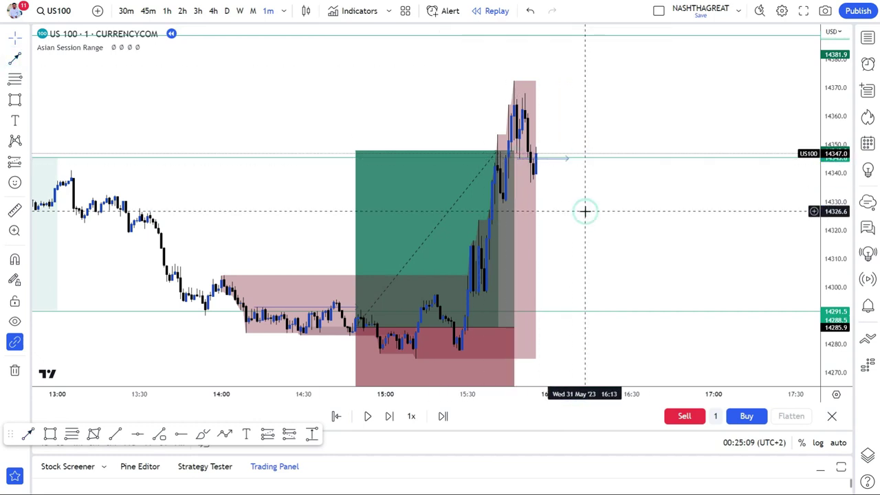
pyautogui.scroll(3, 585, 211)
pyautogui.scroll(2, 584, 210)
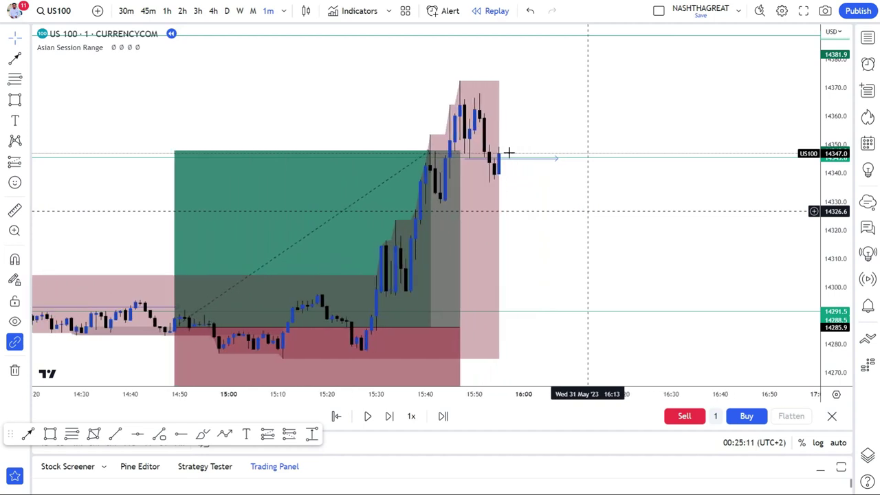
pyautogui.click(285, 11)
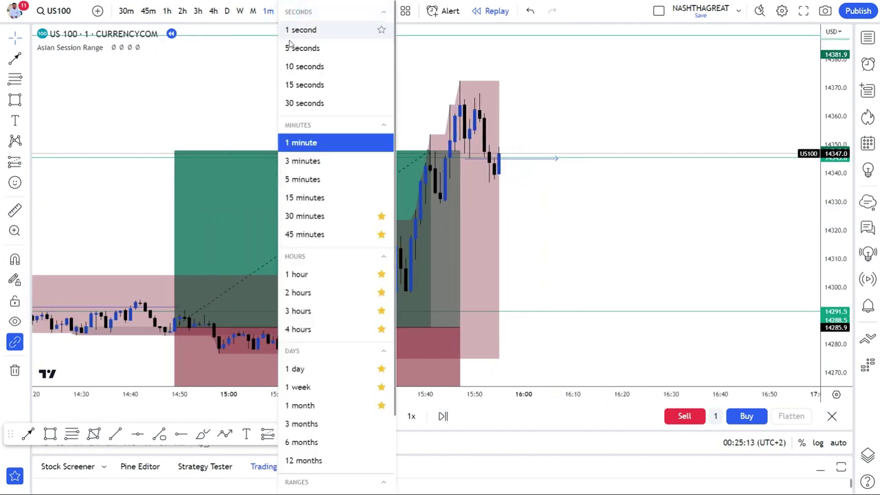
pyautogui.click(297, 180)
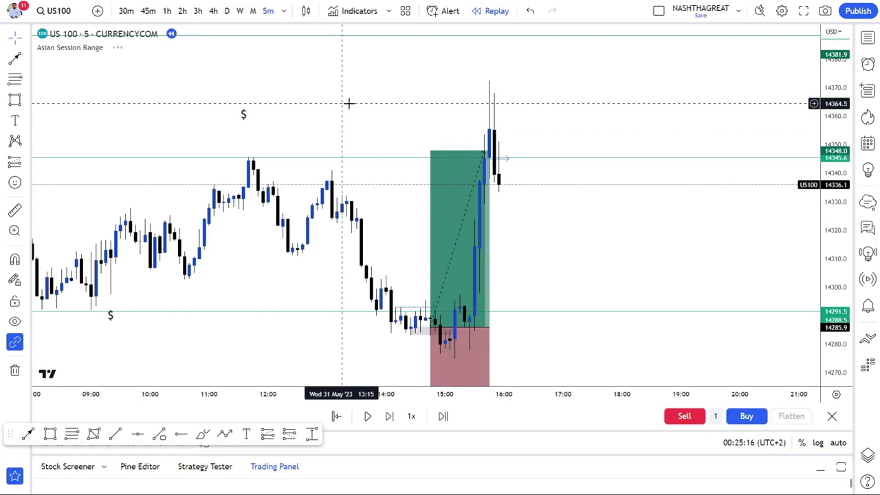
pyautogui.click(283, 14)
pyautogui.click(300, 143)
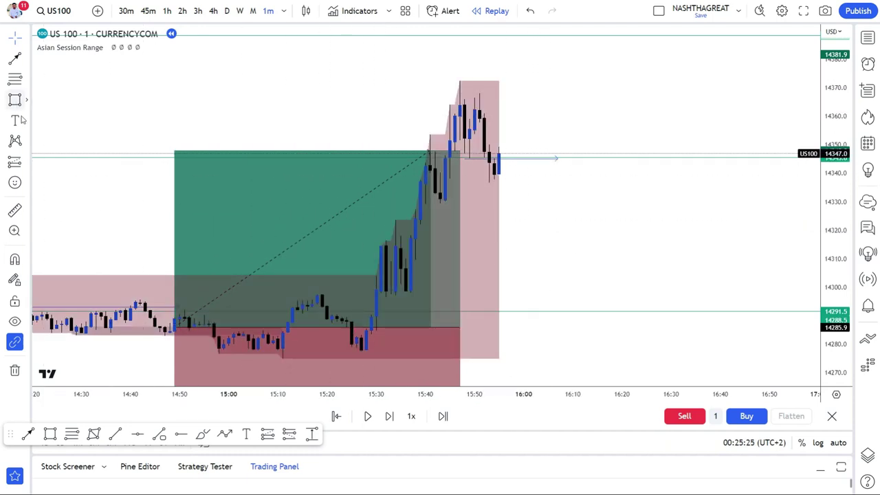
# Place a short position at the latest candle with its stop around 14376
pyautogui.click(24, 165)
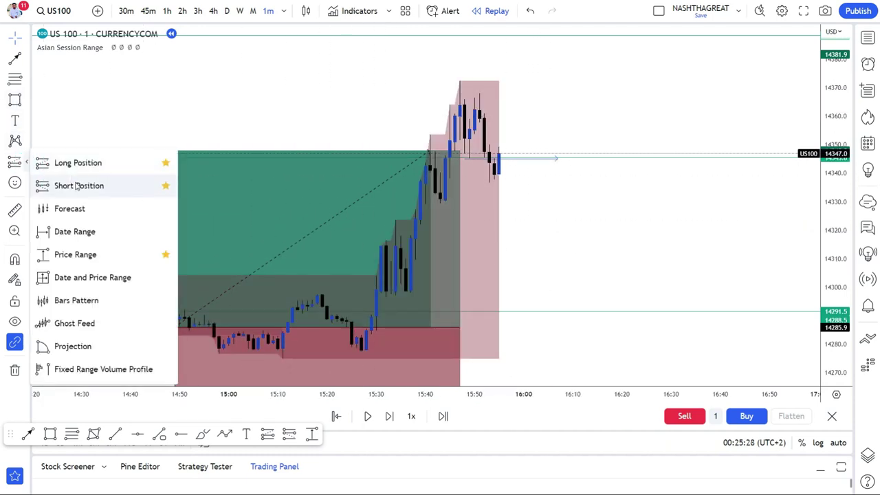
pyautogui.click(76, 184)
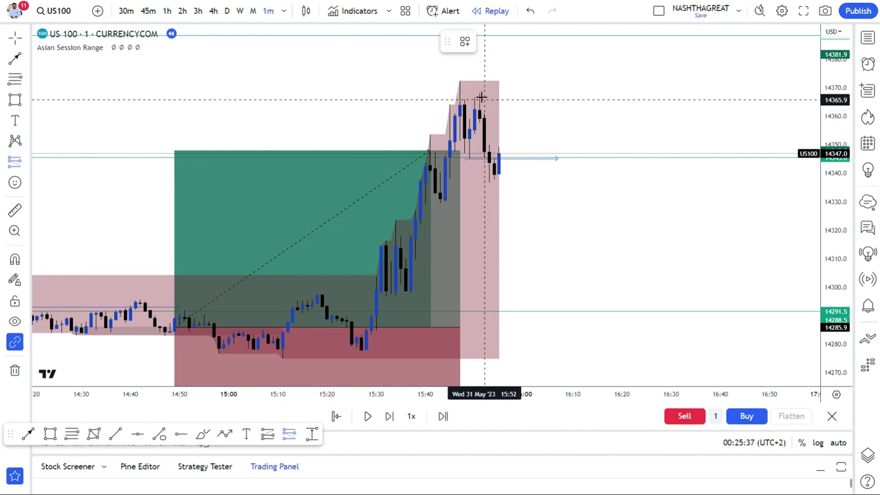
pyautogui.click(505, 157)
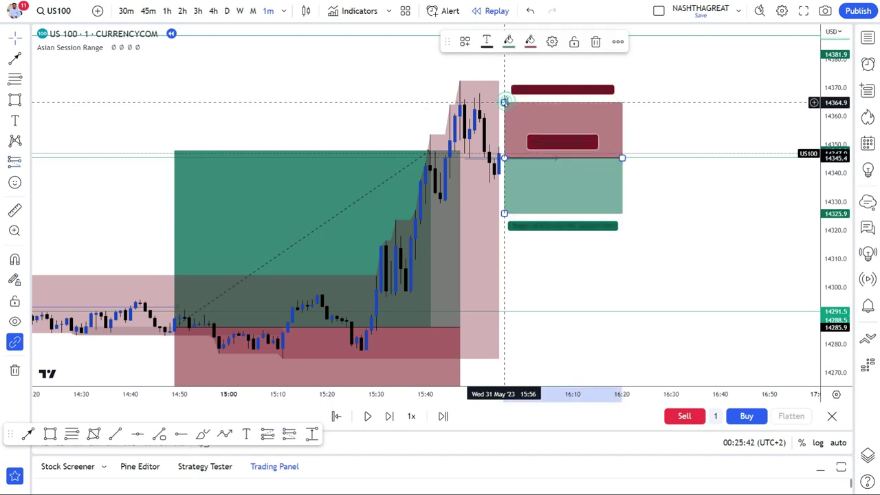
pyautogui.moveTo(504, 102); pyautogui.dragTo(505, 50)
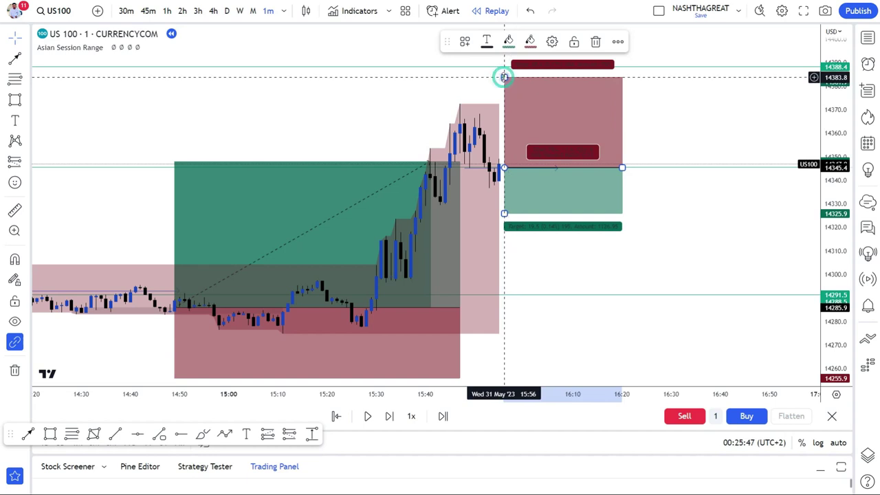
pyautogui.moveTo(504, 77); pyautogui.dragTo(504, 80)
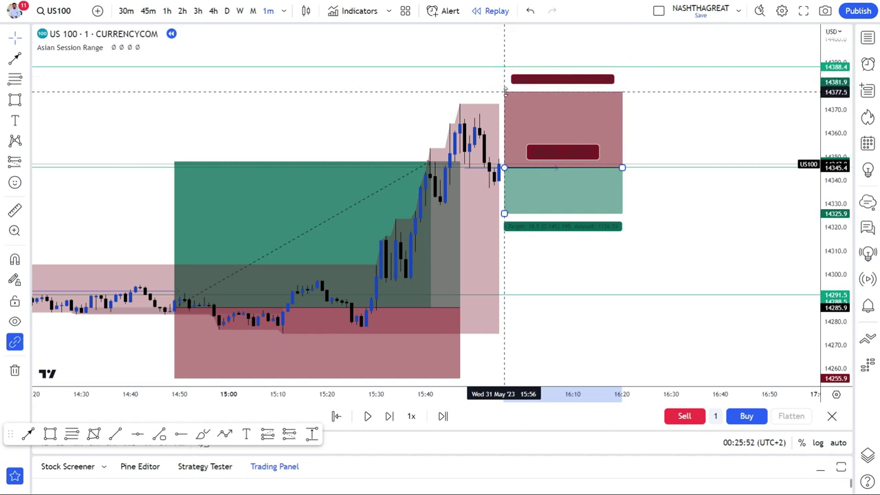
# Set the short position's entry to 14345.3 and pull its target down to about 14272
pyautogui.click(505, 96)
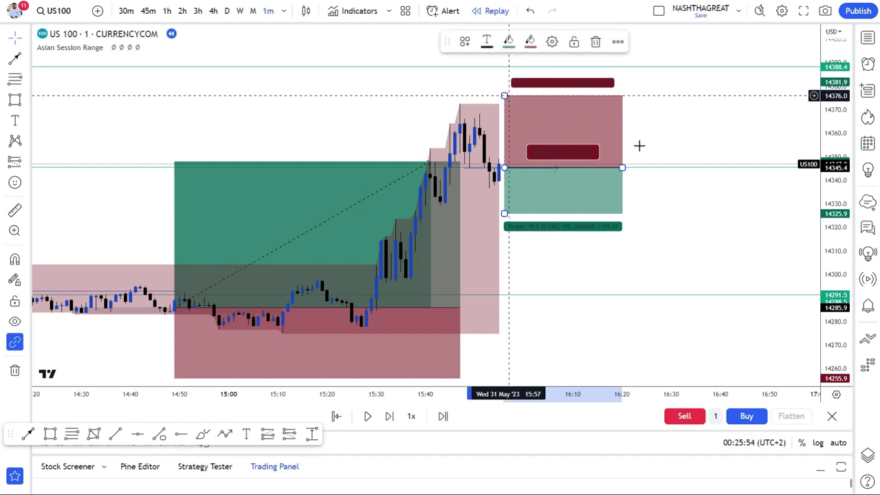
pyautogui.moveTo(504, 168); pyautogui.dragTo(504, 150)
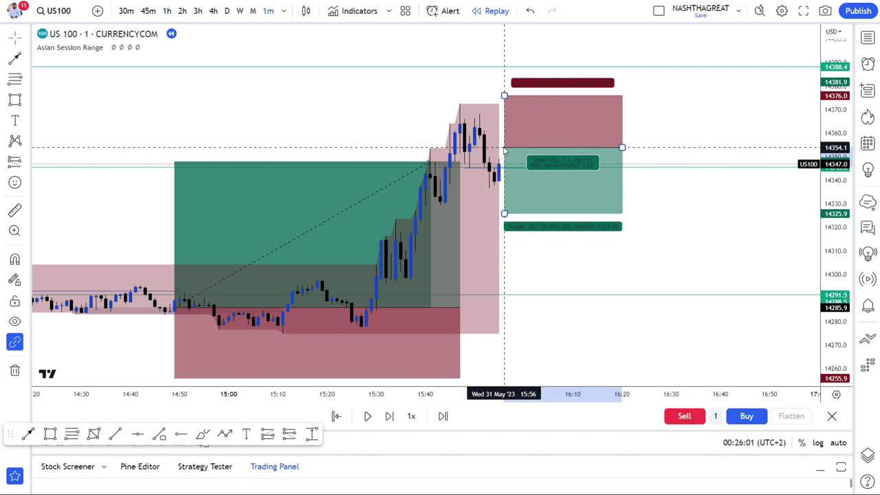
pyautogui.moveTo(504, 148); pyautogui.dragTo(504, 141)
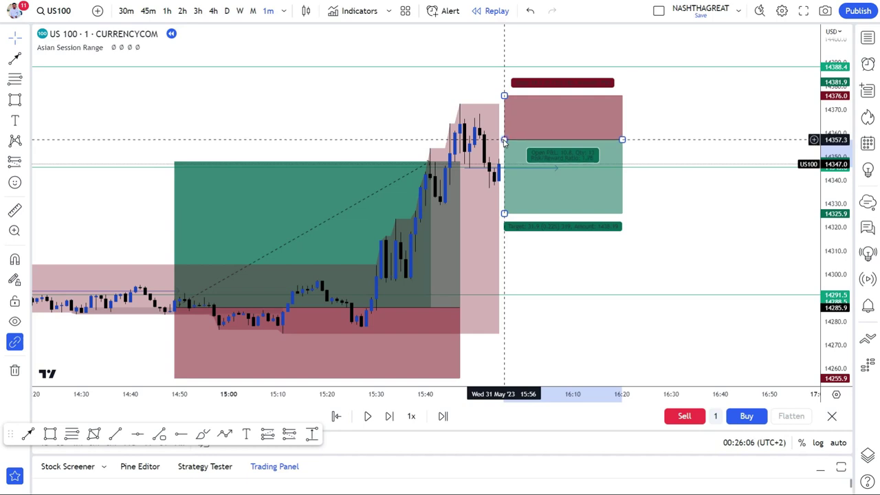
pyautogui.moveTo(504, 141); pyautogui.dragTo(504, 140)
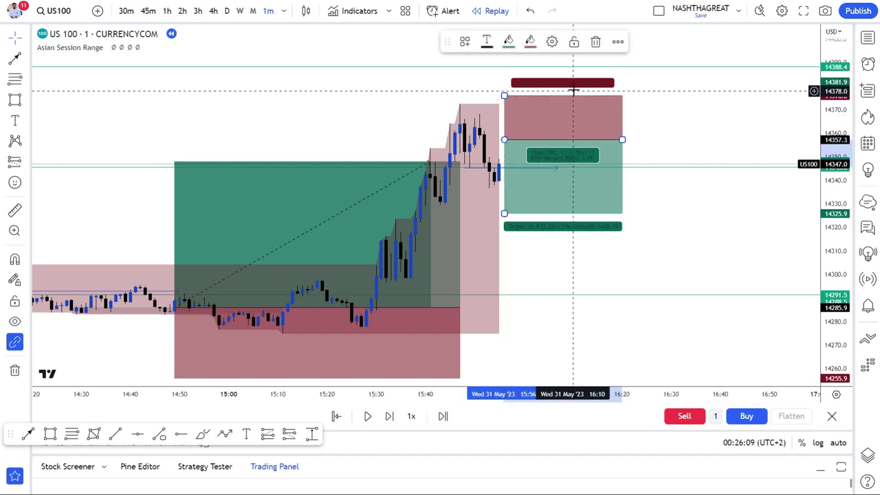
pyautogui.moveTo(504, 140); pyautogui.dragTo(499, 169)
pyautogui.moveTo(499, 215); pyautogui.dragTo(499, 339)
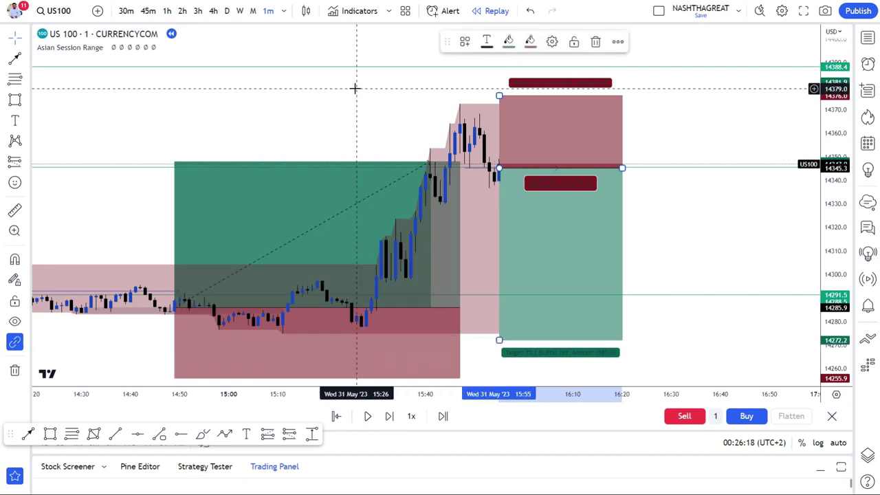
# Raise the long position's target to 14371.9 and widen the short position box rightward
pyautogui.scroll(-3, 353, 89)
pyautogui.click(240, 165)
pyautogui.moveTo(240, 165); pyautogui.dragTo(255, 104)
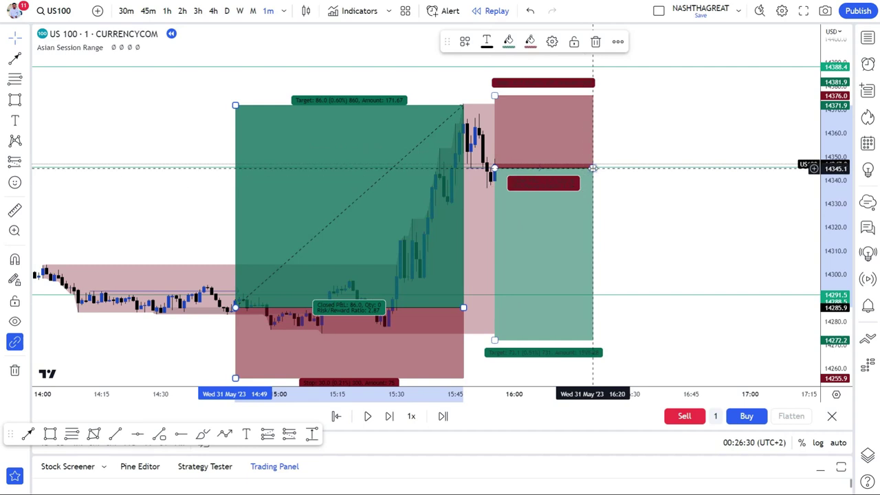
pyautogui.moveTo(592, 168); pyautogui.dragTo(662, 168)
# Reposition the chart to frame both trades as the short at 14345.3 moves into profit
pyautogui.scroll(-1, 419, 89)
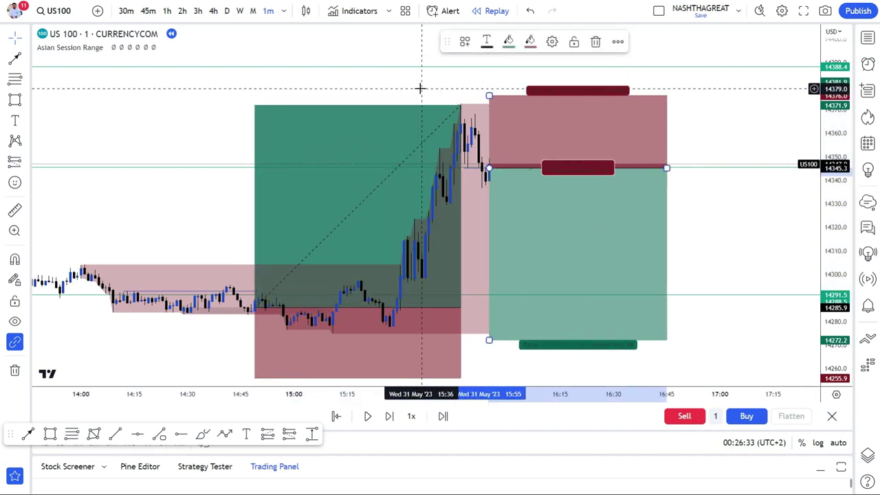
pyautogui.scroll(-1, 420, 89)
pyautogui.scroll(-1, 165, 165)
pyautogui.moveTo(221, 192); pyautogui.dragTo(399, 129)
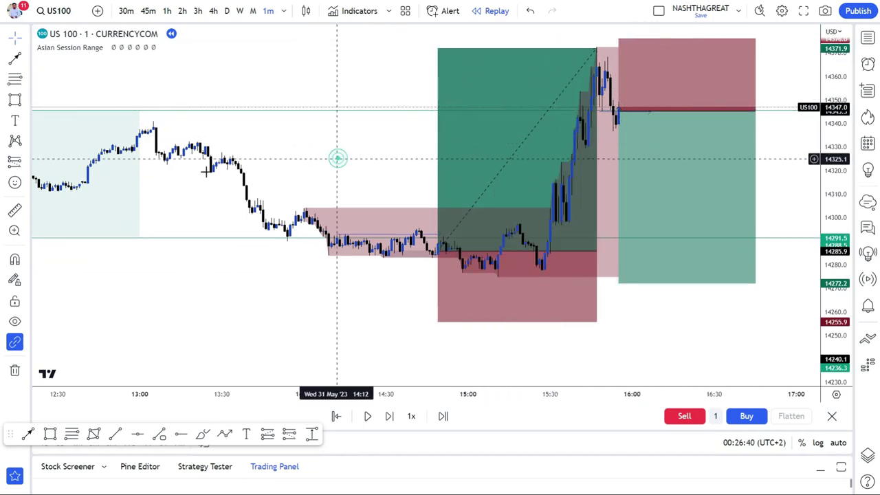
pyautogui.hscroll(3, 282, 177)
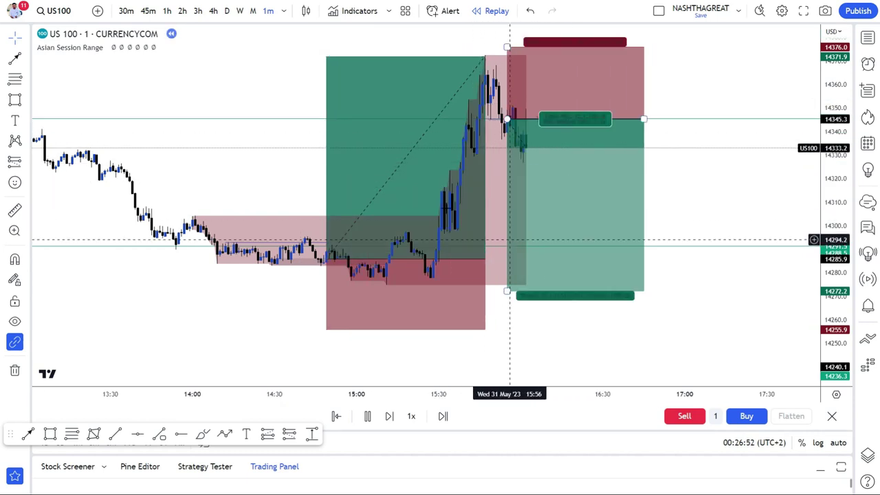
pyautogui.scroll(-1, 313, 152)
pyautogui.scroll(-1, 313, 151)
pyautogui.moveTo(268, 158); pyautogui.dragTo(333, 128)
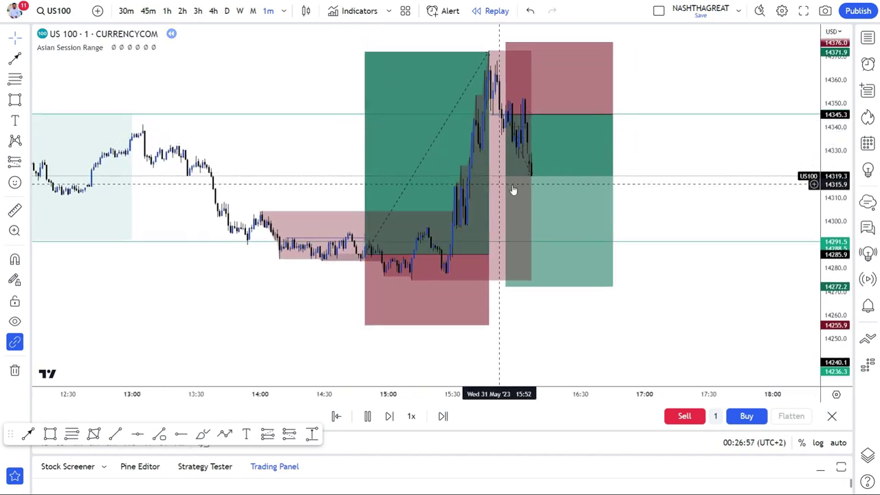
# Briefly resume, then pause, the replay while reviewing the long and short position drawings
pyautogui.click(536, 178)
pyautogui.click(409, 220)
pyautogui.click(344, 369)
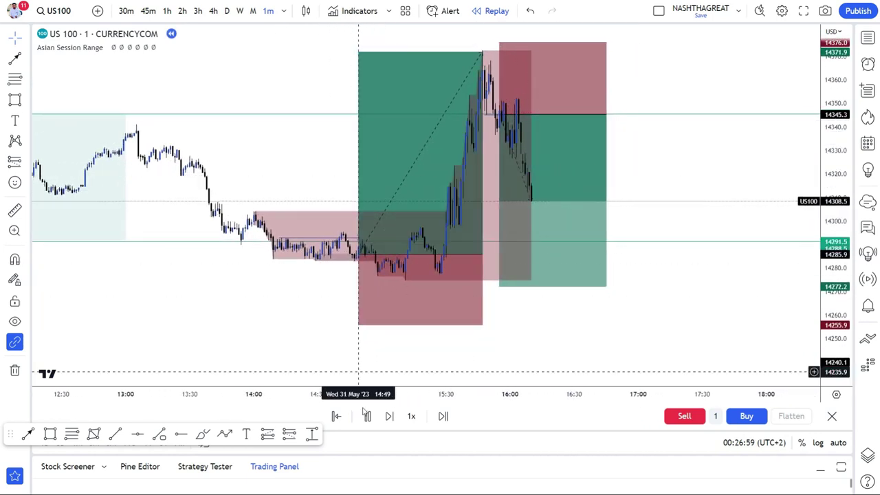
pyautogui.click(366, 417)
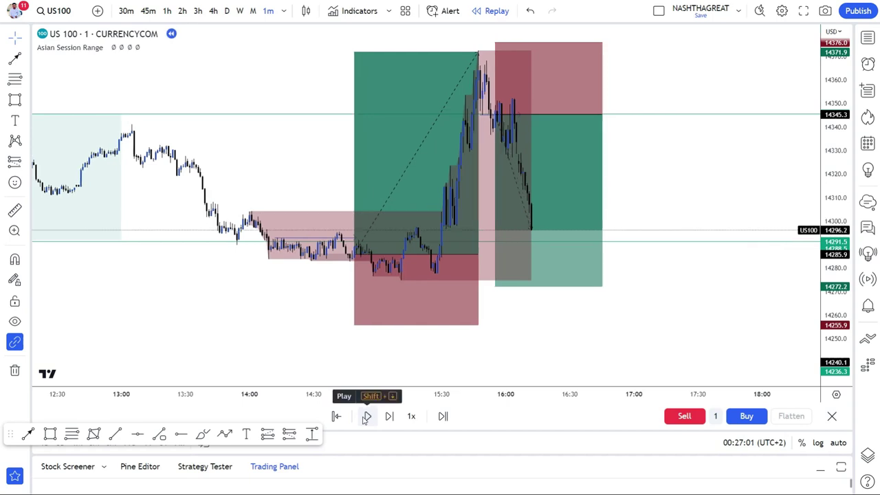
pyautogui.click(428, 227)
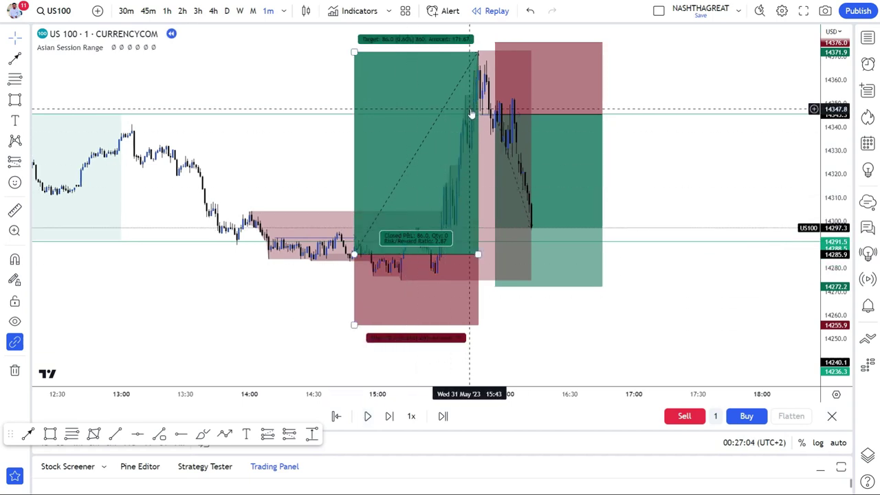
pyautogui.click(520, 171)
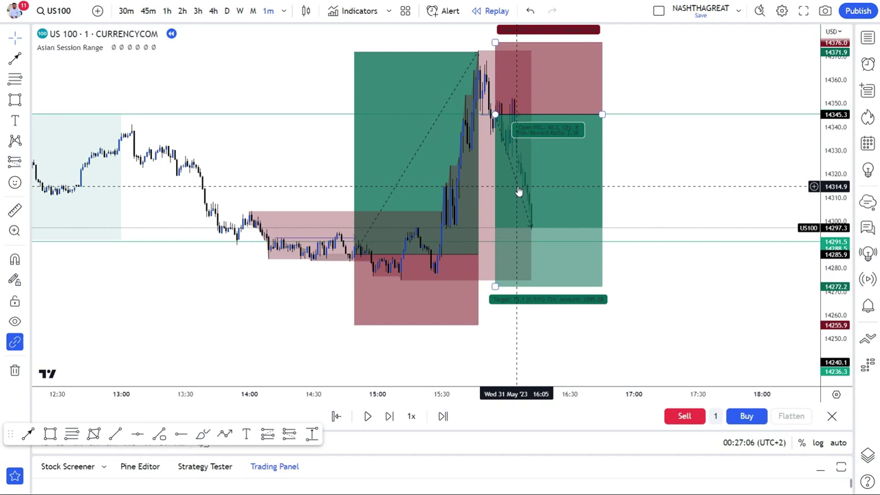
pyautogui.click(519, 191)
pyautogui.click(525, 237)
# Lower the short position's target to about 14246 while the replay resumes
pyautogui.moveTo(495, 286); pyautogui.dragTo(506, 262)
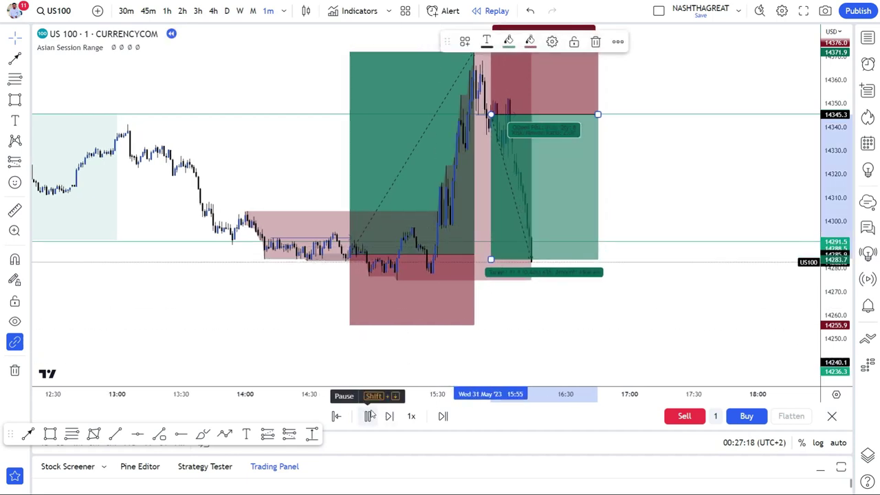
pyautogui.click(370, 416)
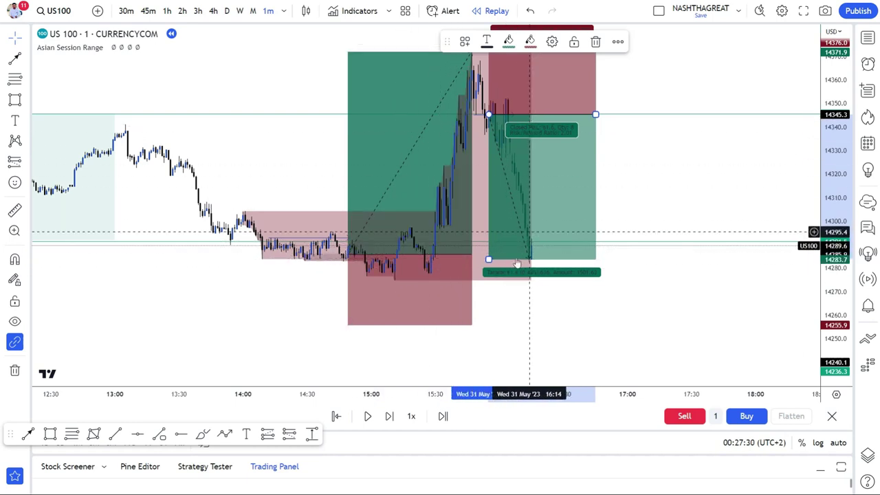
pyautogui.click(369, 417)
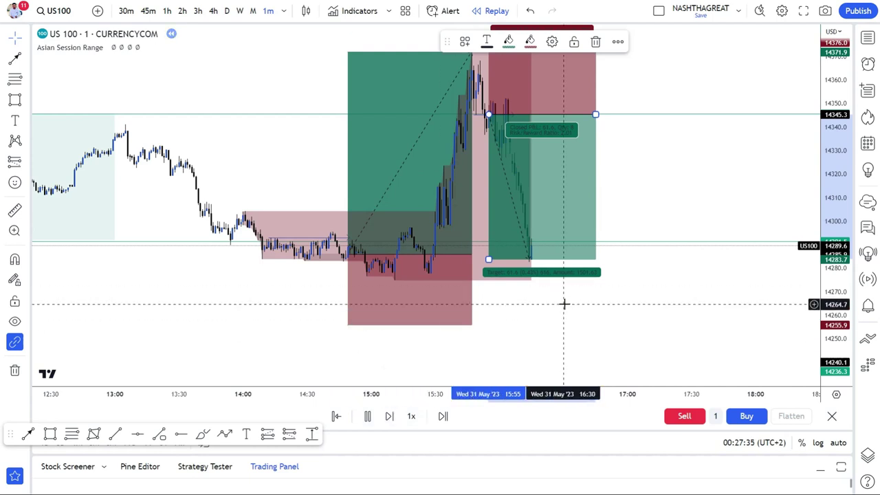
pyautogui.moveTo(486, 260); pyautogui.dragTo(482, 347)
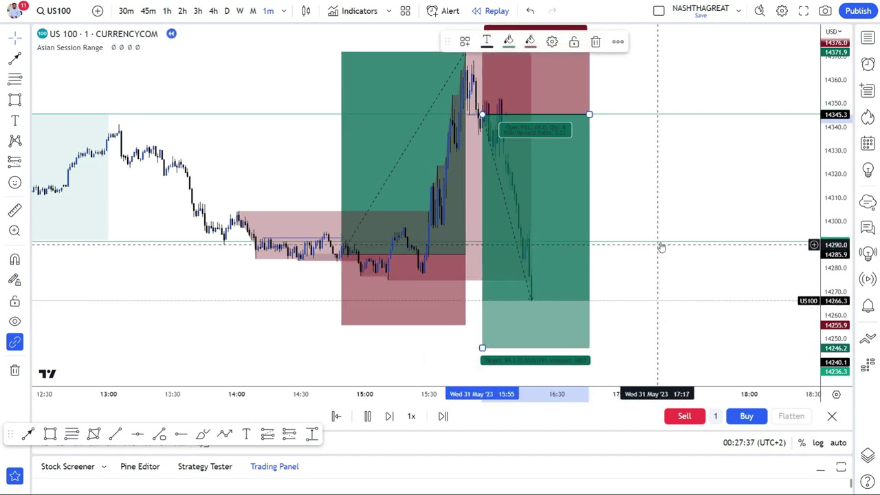
pyautogui.click(694, 240)
# Follow the falling price and check the position's P&L with a wider price scale
pyautogui.moveTo(697, 236); pyautogui.dragTo(550, 180)
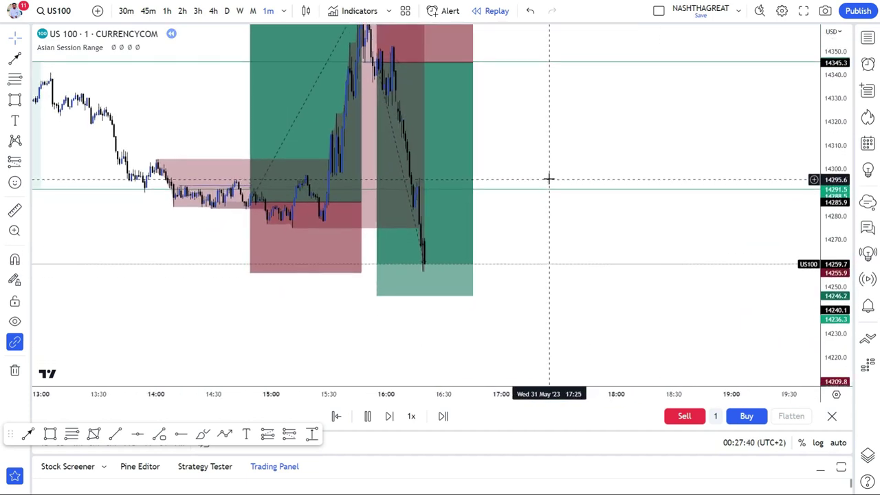
pyautogui.moveTo(570, 247); pyautogui.dragTo(662, 275)
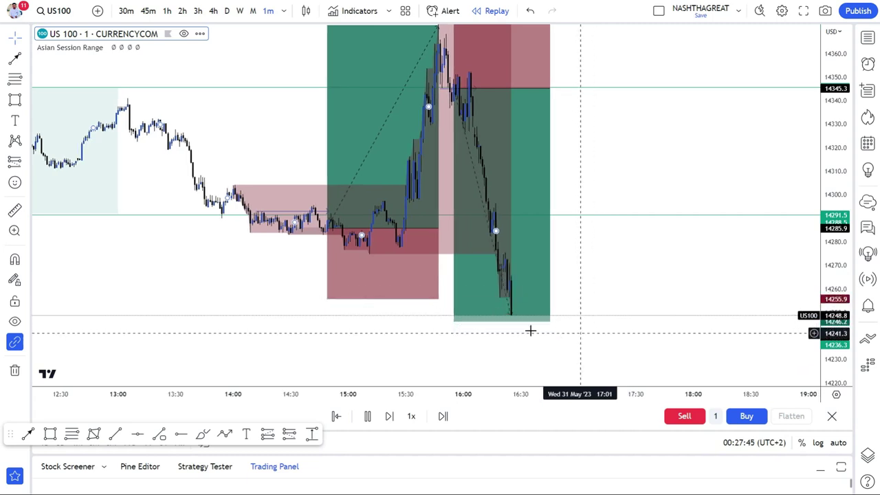
pyautogui.click(453, 320)
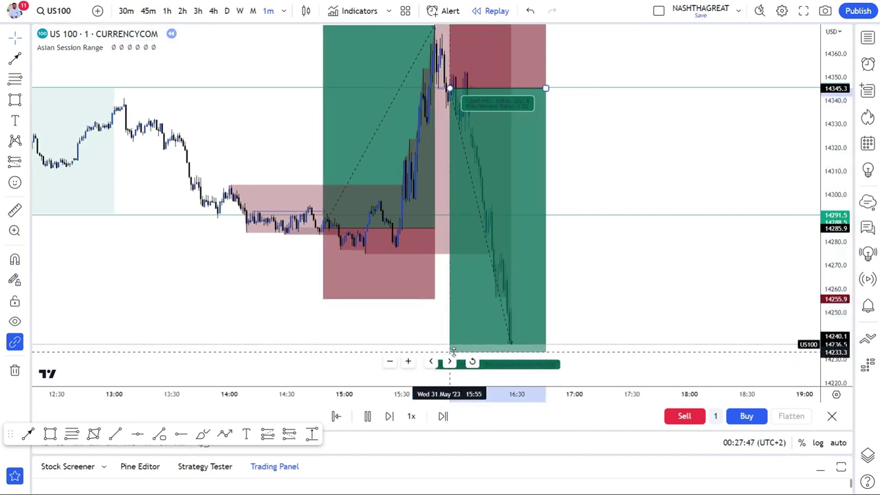
pyautogui.moveTo(406, 321); pyautogui.dragTo(470, 245)
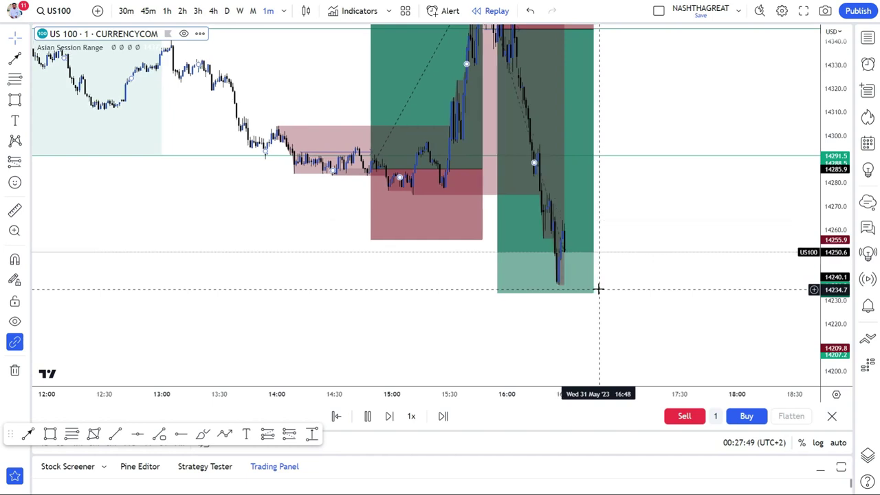
pyautogui.moveTo(727, 182); pyautogui.dragTo(763, 261)
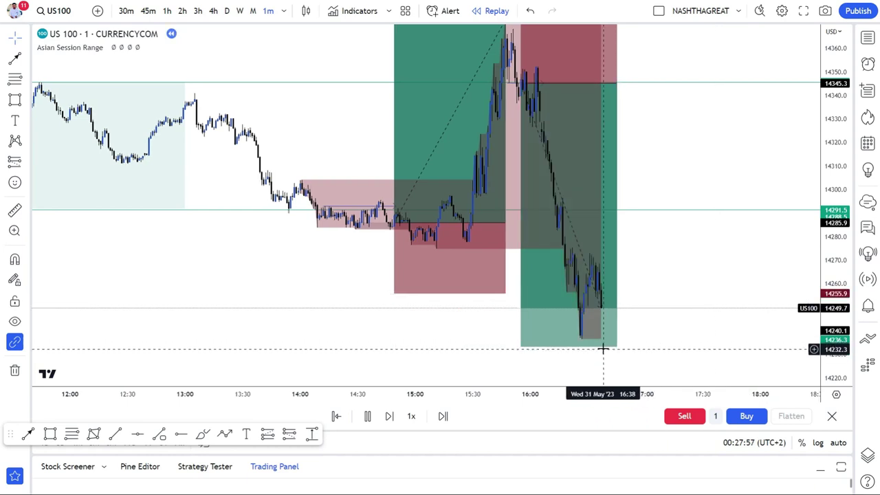
pyautogui.moveTo(825, 157); pyautogui.dragTo(784, 275)
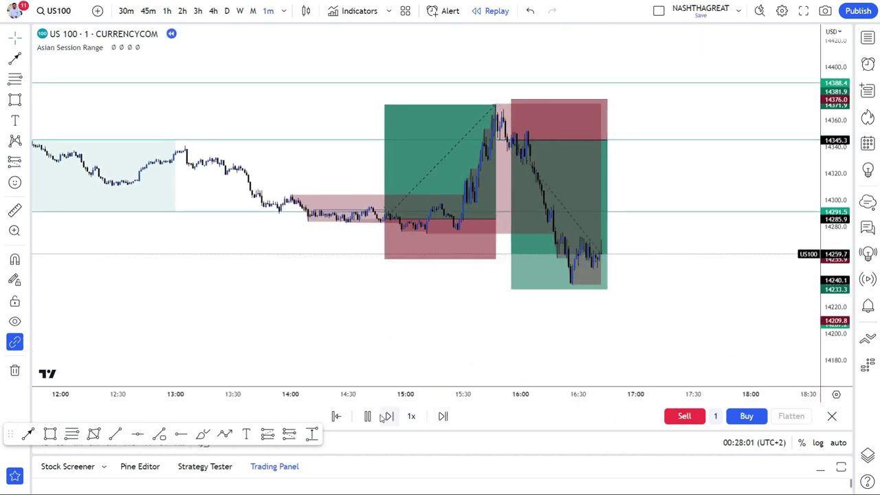
# Set the bar replay speed to 3x and let the replay continue
pyautogui.click(412, 416)
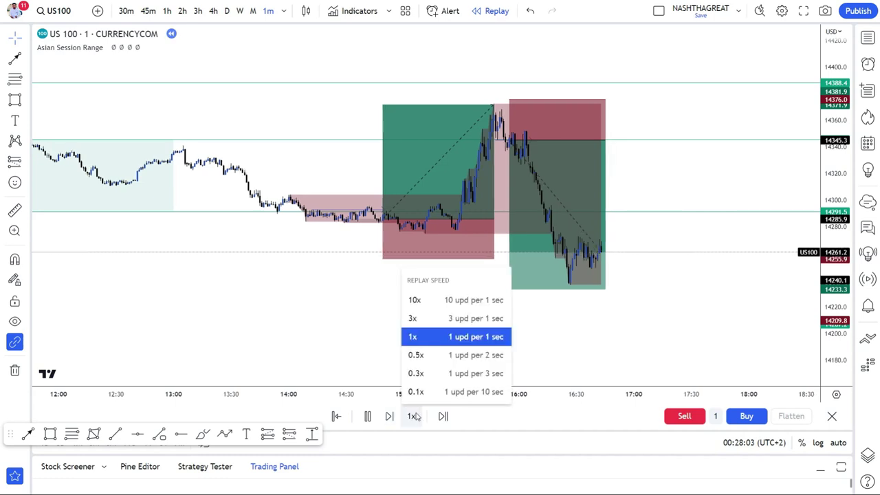
pyautogui.click(413, 318)
pyautogui.moveTo(472, 373)
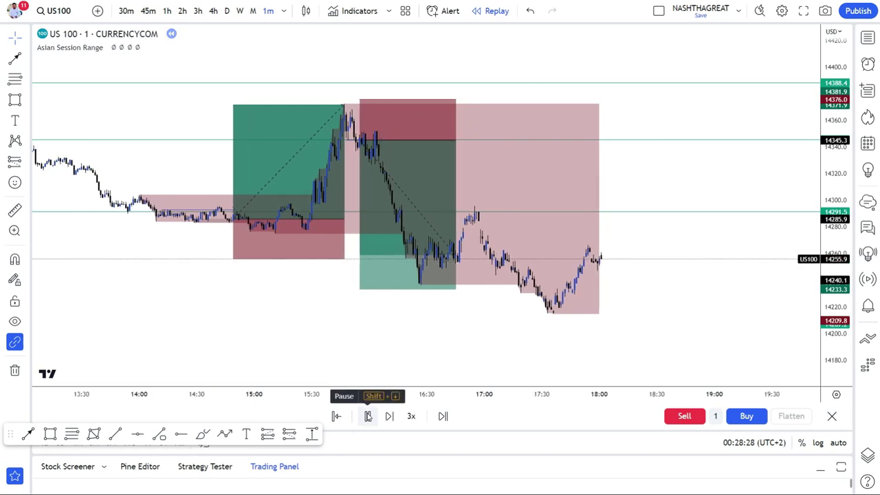
# Pause the replay, stretch the short position box to about 18:00, and nudge its target higher
pyautogui.click(368, 415)
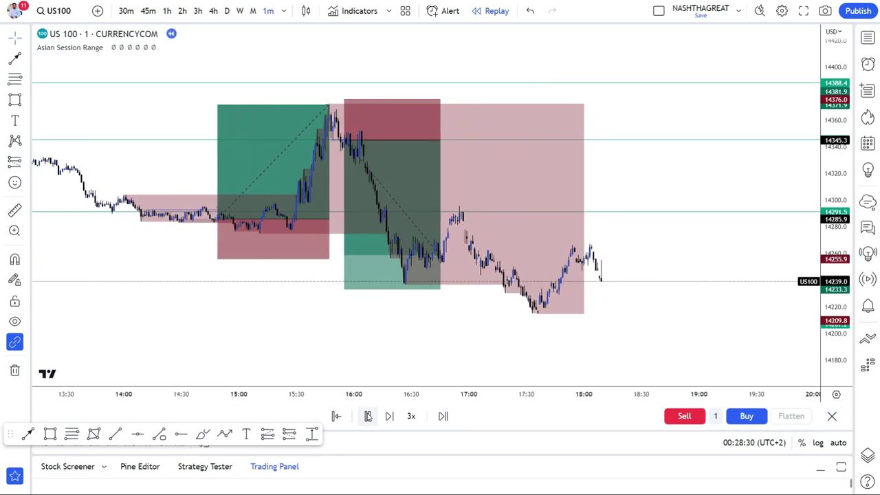
pyautogui.click(438, 289)
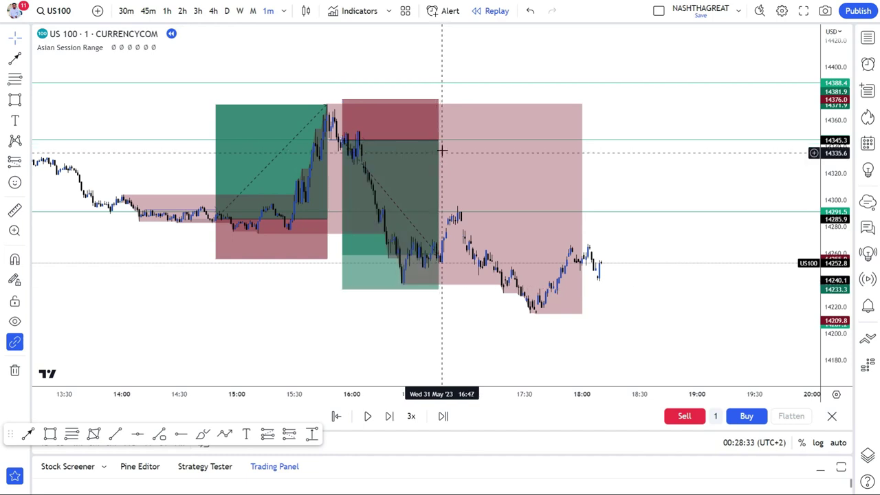
pyautogui.moveTo(437, 139); pyautogui.dragTo(584, 181)
pyautogui.moveTo(349, 290); pyautogui.dragTo(349, 264)
pyautogui.click(350, 299)
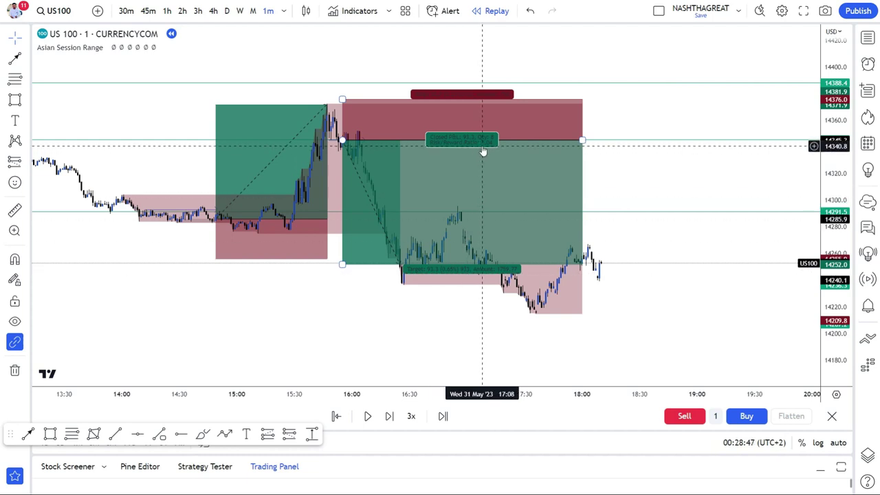
pyautogui.click(330, 289)
pyautogui.scroll(-2, 314, 299)
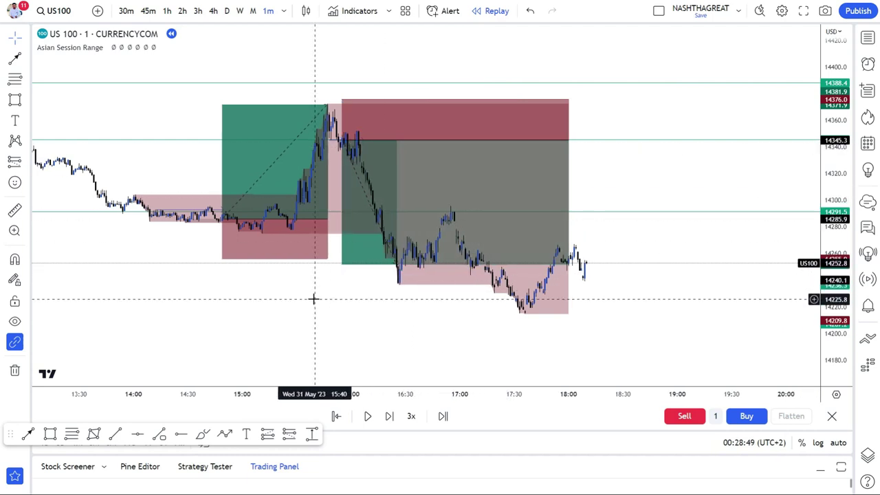
pyautogui.scroll(1, 313, 299)
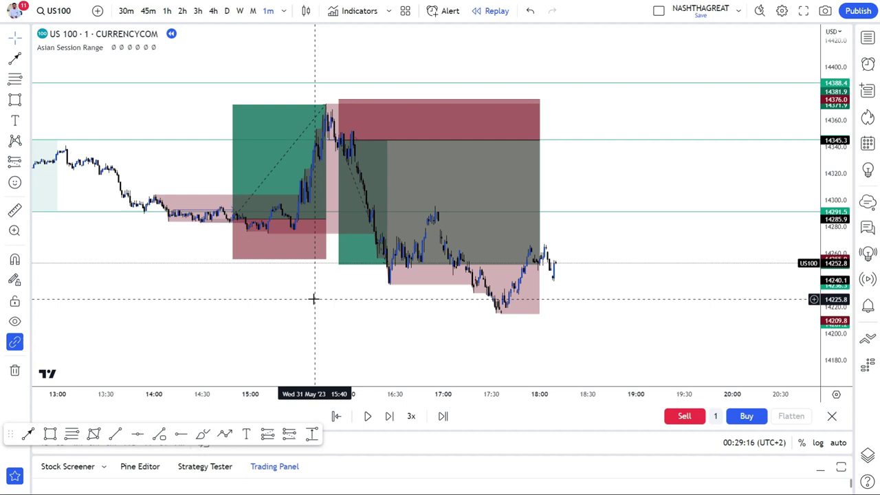
pyautogui.click(329, 187)
pyautogui.moveTo(165, 155); pyautogui.dragTo(338, 116)
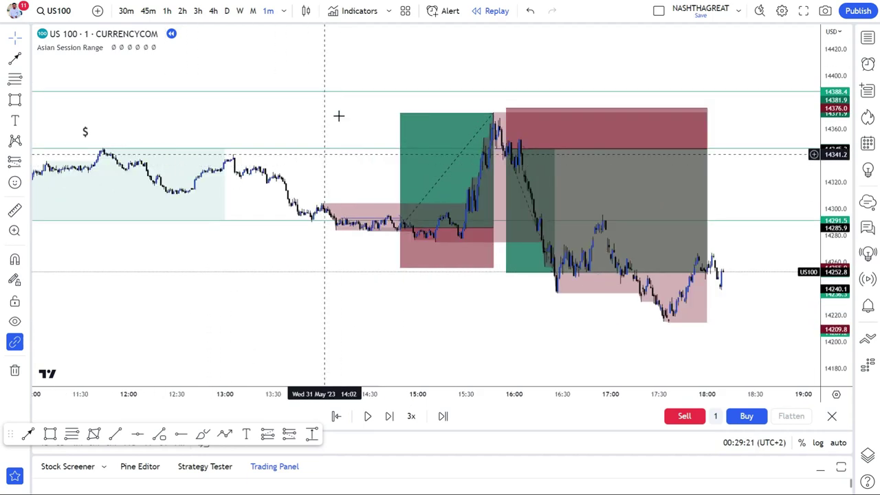
pyautogui.moveTo(297, 92); pyautogui.dragTo(171, 112)
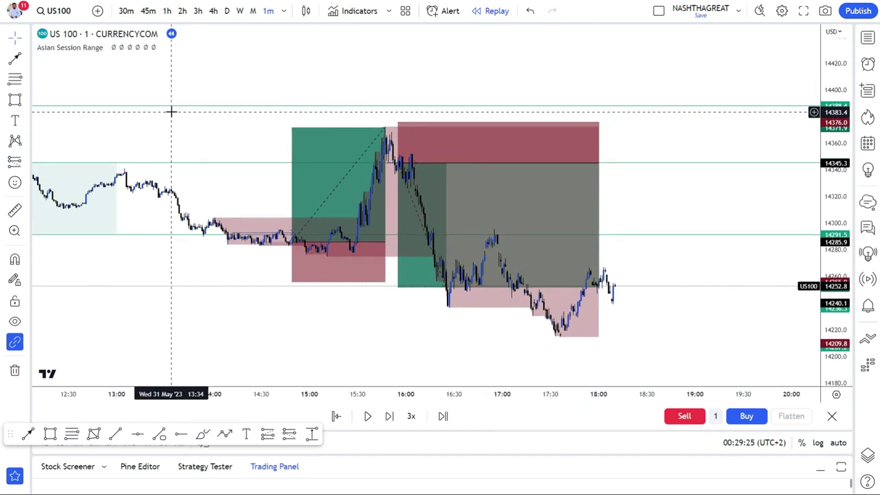